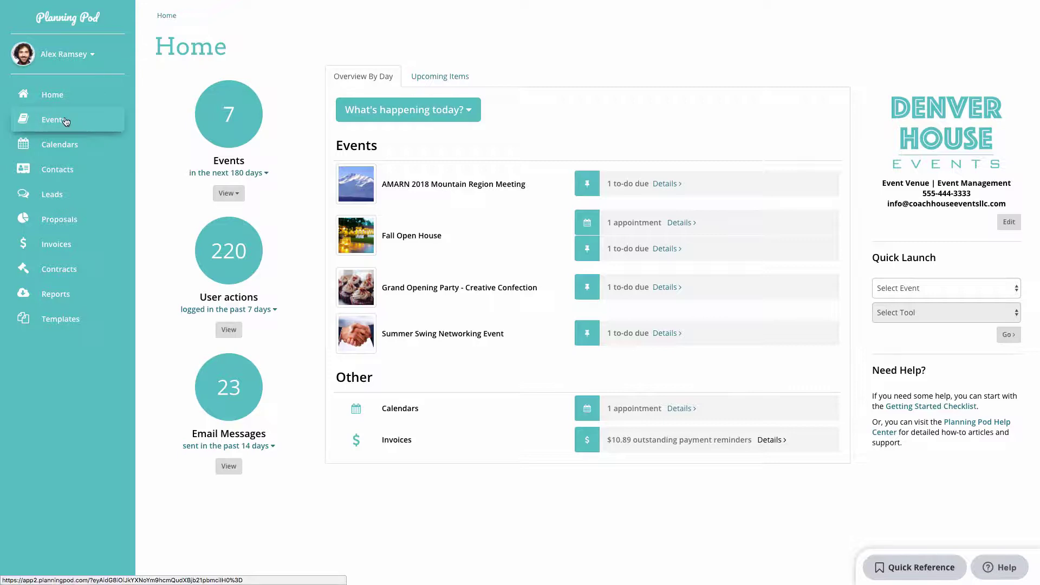
# Go from Events to the Patel Industries Dinner event and open its Invoices.
pyautogui.click(65, 120)
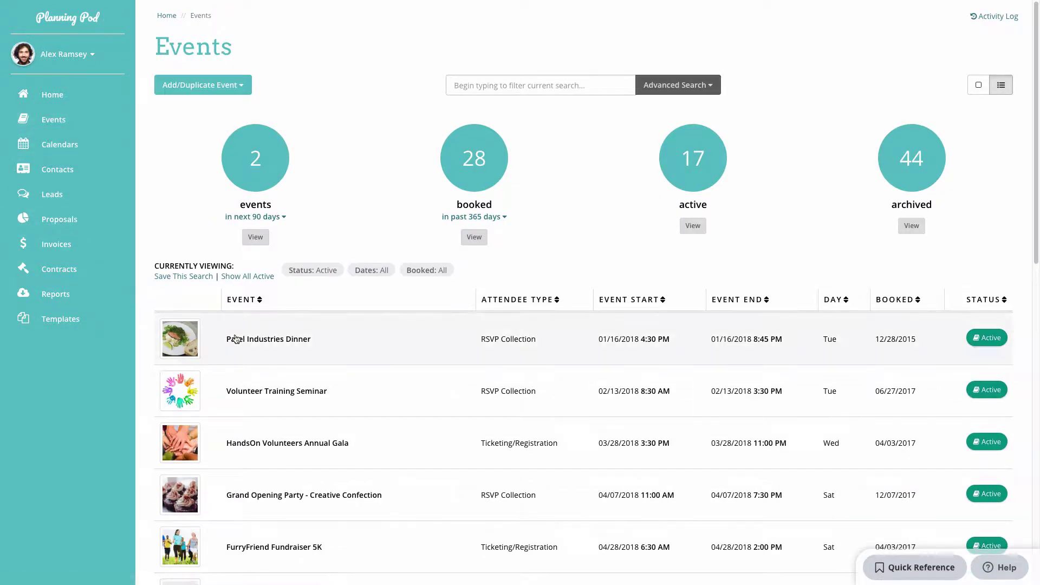
pyautogui.click(238, 339)
pyautogui.scroll(-4, 361, 370)
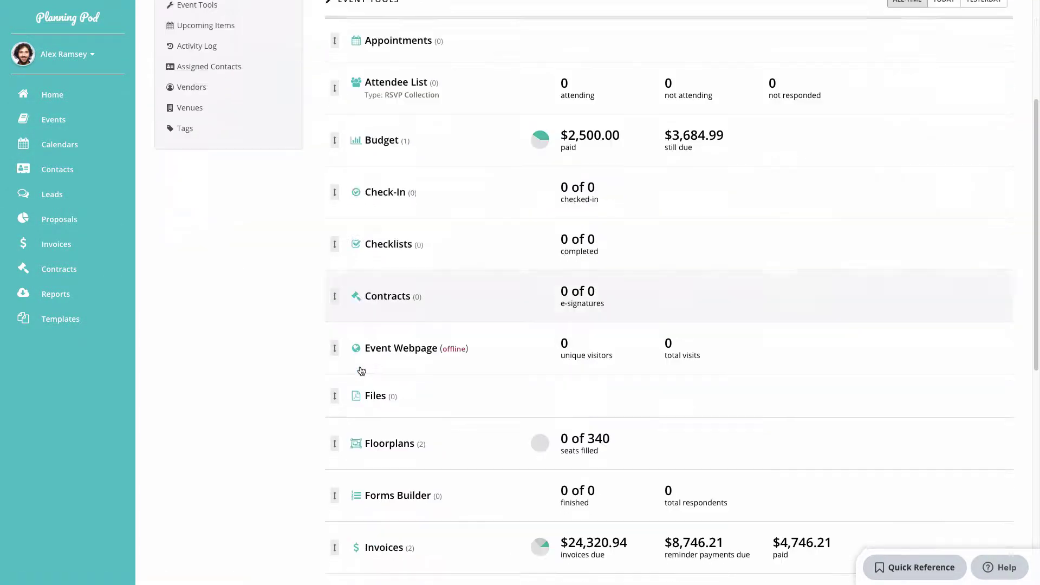
pyautogui.click(384, 467)
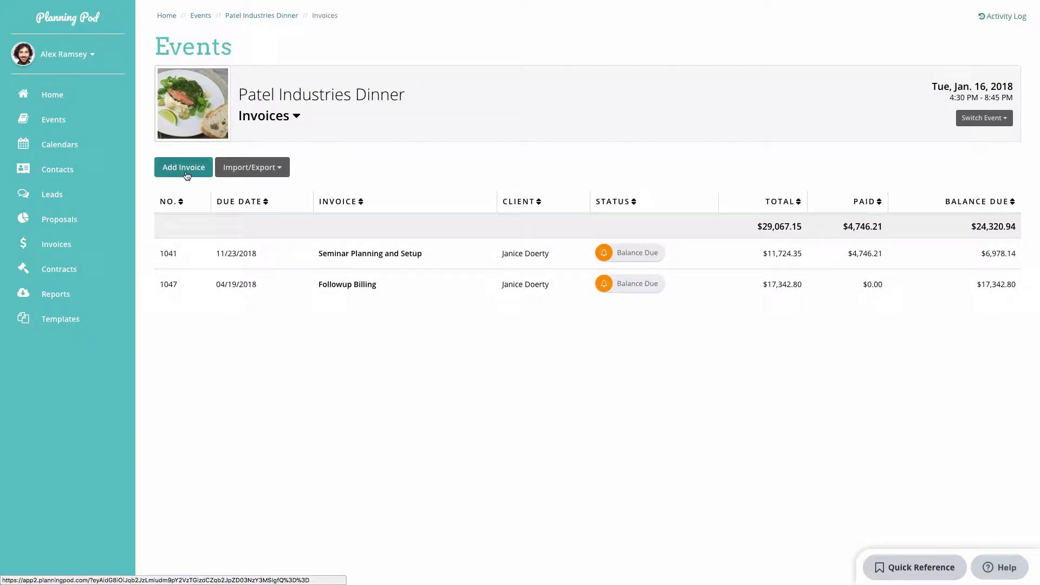
# Sort proposals by number, view proposal 1063, then switch to the all-invoices list.
pyautogui.click(71, 221)
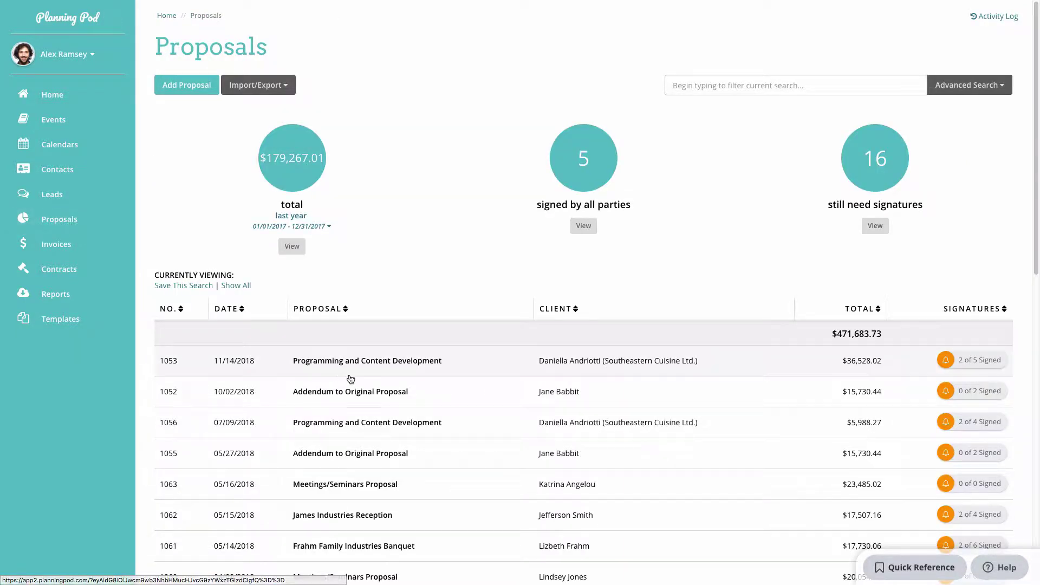
pyautogui.click(181, 310)
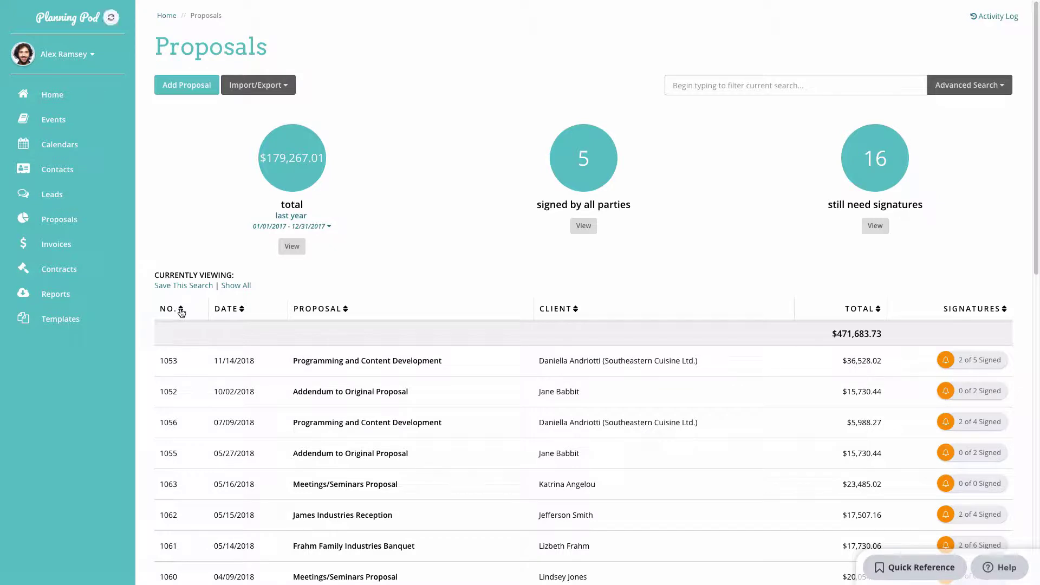
pyautogui.click(286, 369)
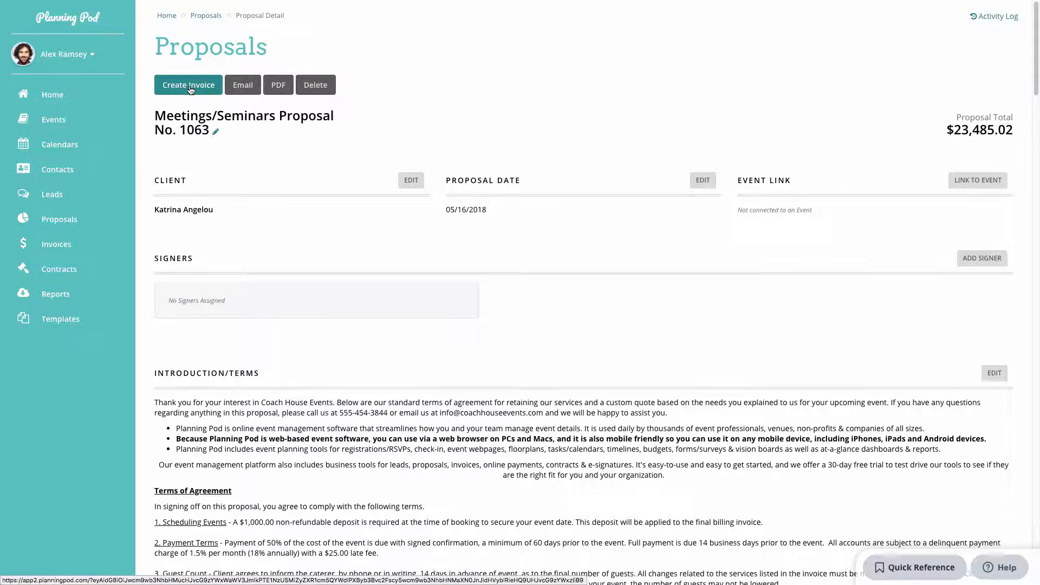
pyautogui.click(71, 244)
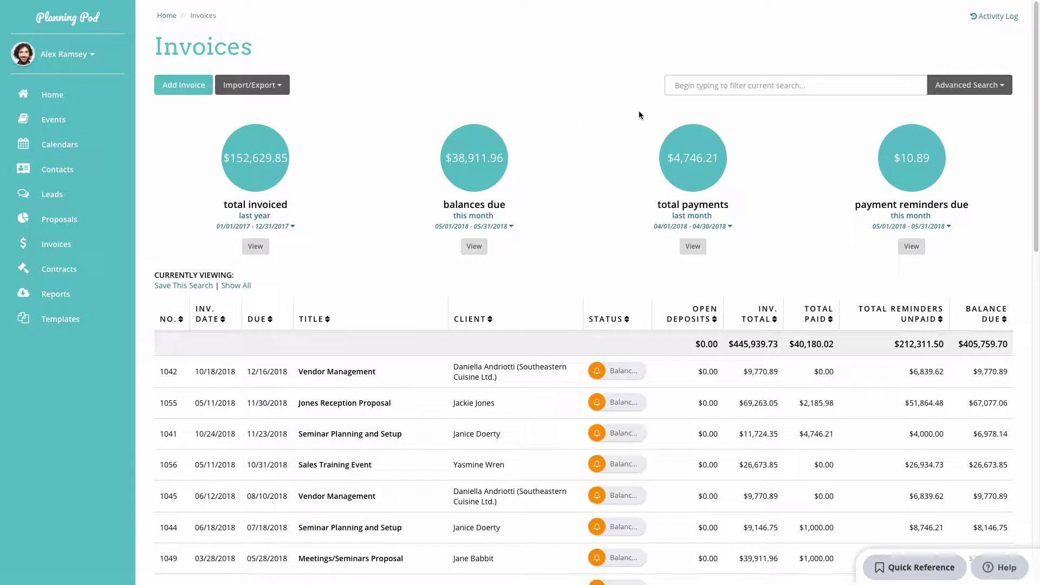
pyautogui.click(694, 85)
pyautogui.write('ve')
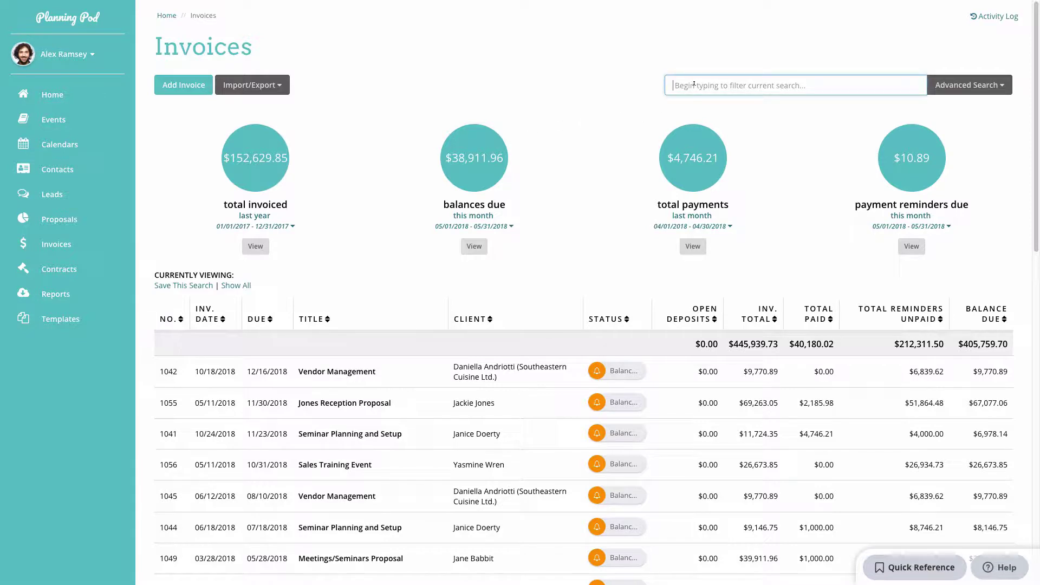
pyautogui.write('ndor')
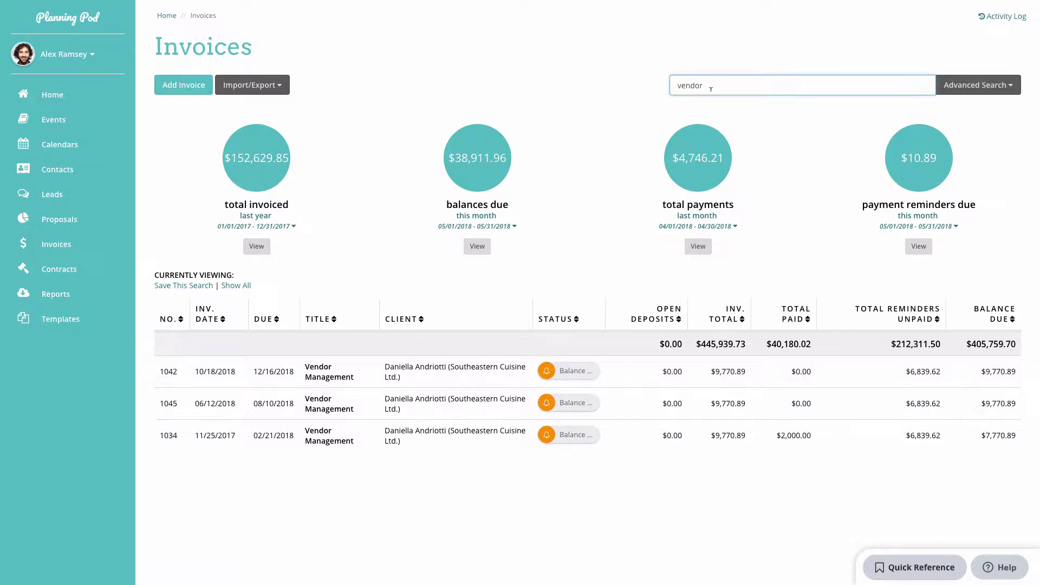
pyautogui.moveTo(711, 88); pyautogui.dragTo(635, 80)
pyautogui.press('BackSpace')
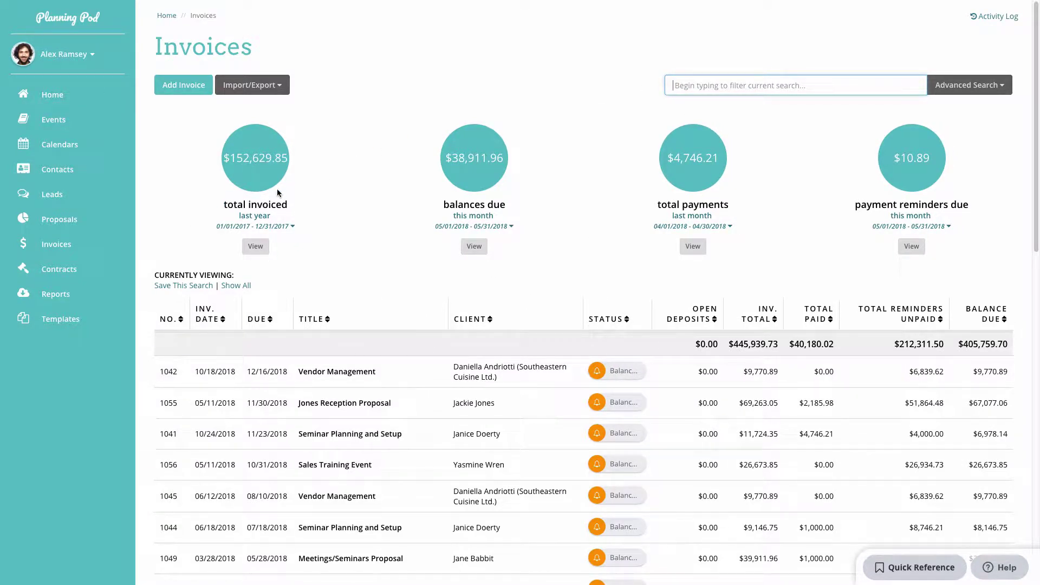
# Set the Total Invoiced date range to This Year and view this year's invoices.
pyautogui.click(273, 225)
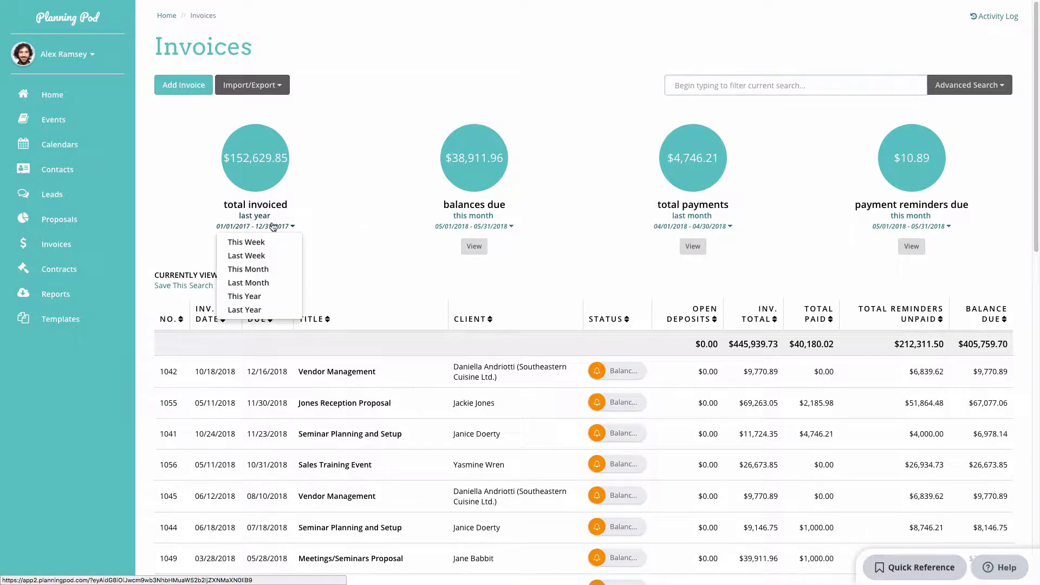
pyautogui.click(260, 296)
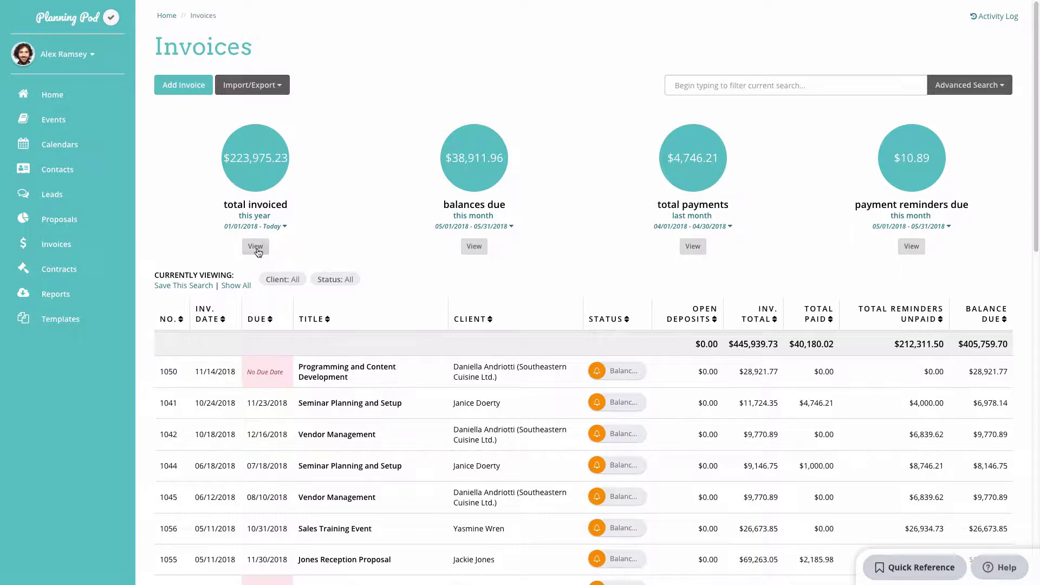
pyautogui.click(255, 246)
pyautogui.scroll(-4, 274, 326)
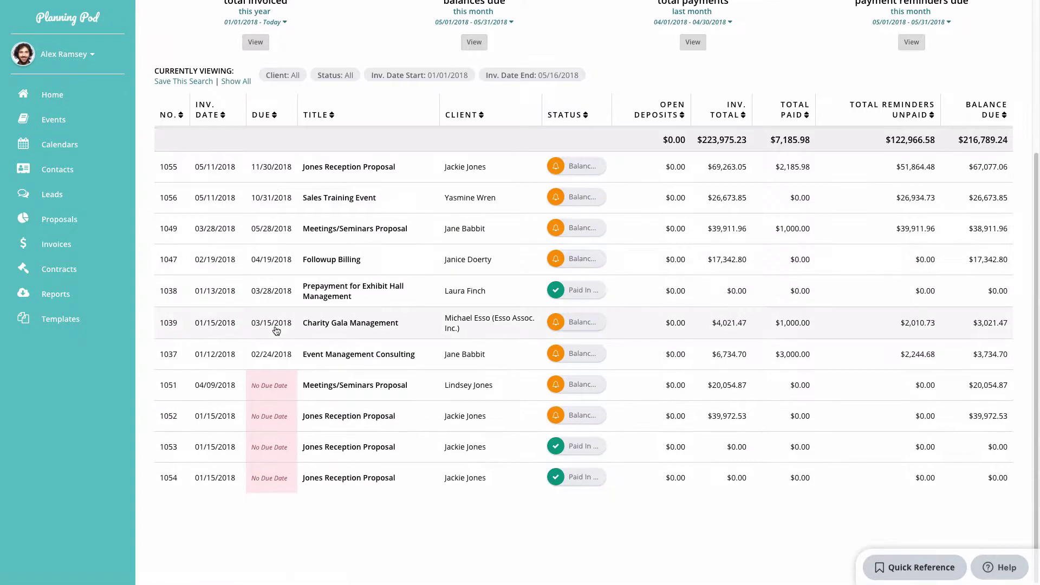
pyautogui.scroll(4, 277, 331)
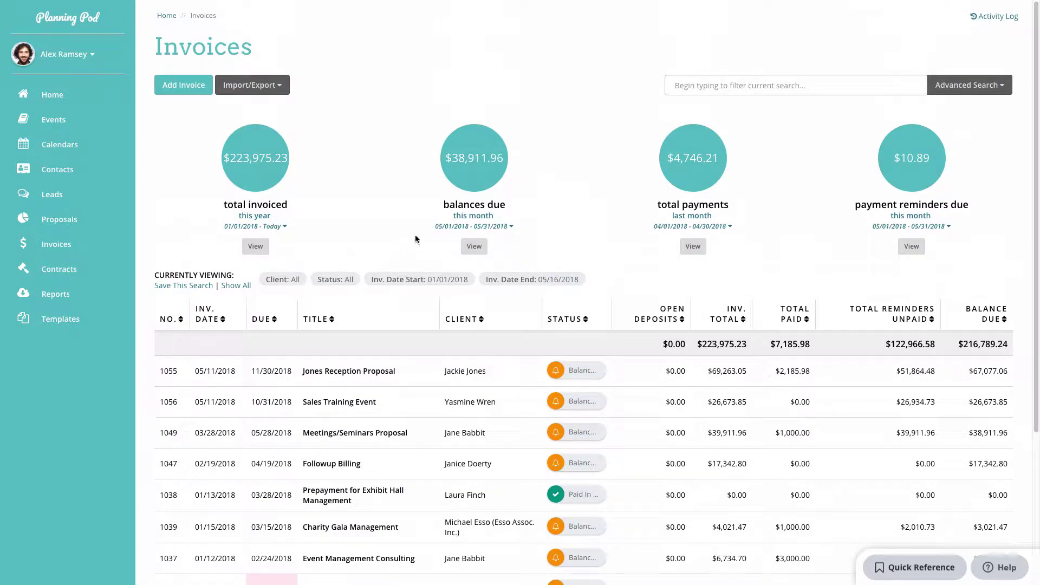
# Check the Balances Due, Total Payments and Payment Reminders date ranges without changing them.
pyautogui.click(474, 227)
pyautogui.click(474, 227)
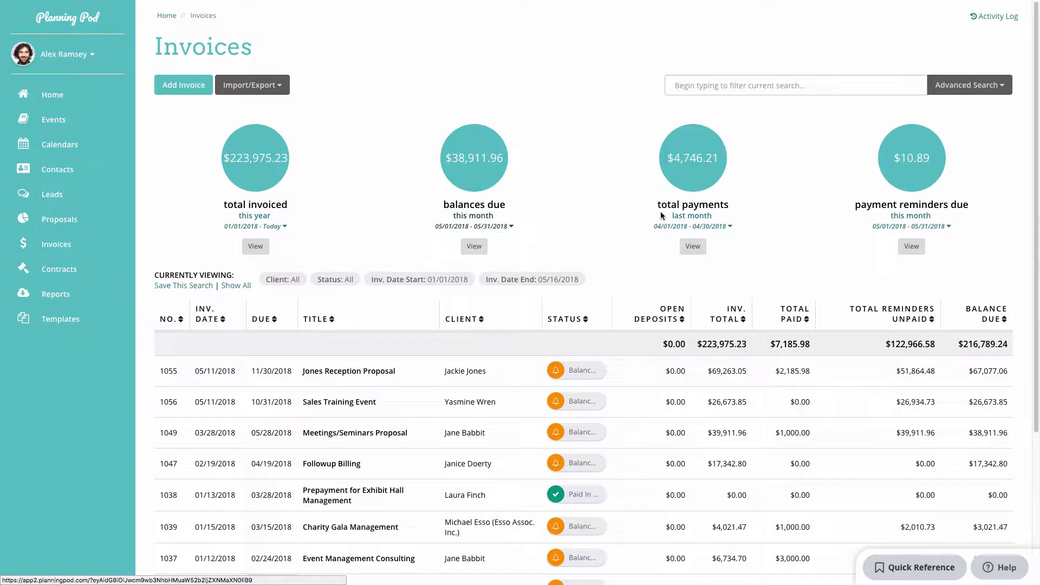
pyautogui.click(699, 226)
pyautogui.click(699, 224)
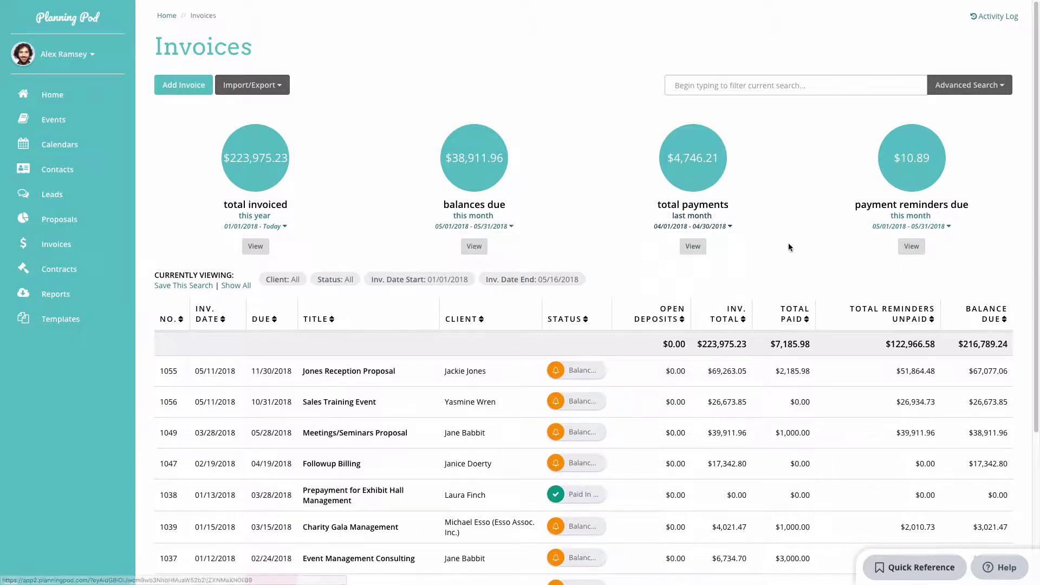
pyautogui.click(931, 221)
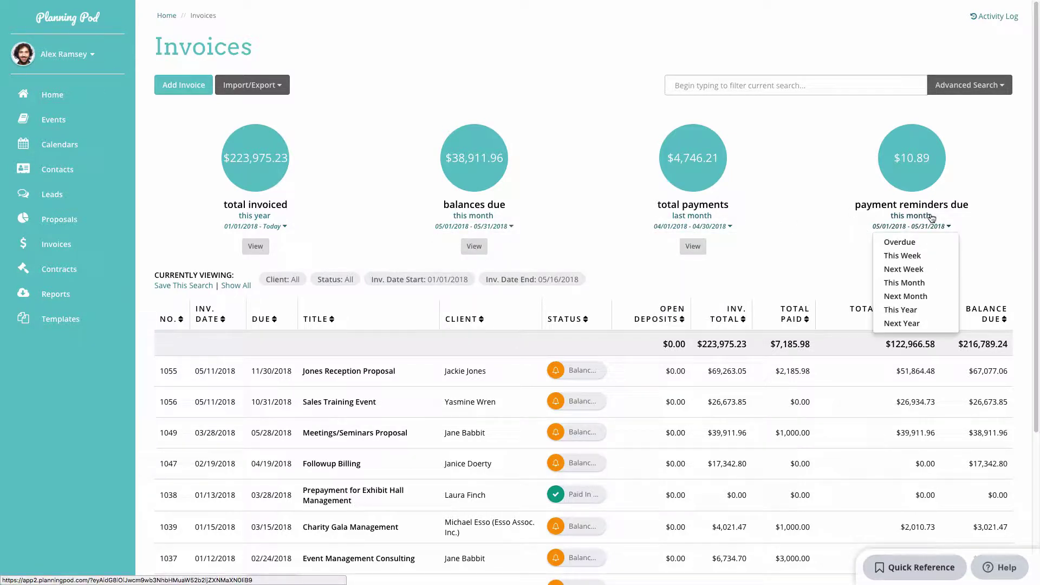
pyautogui.click(931, 219)
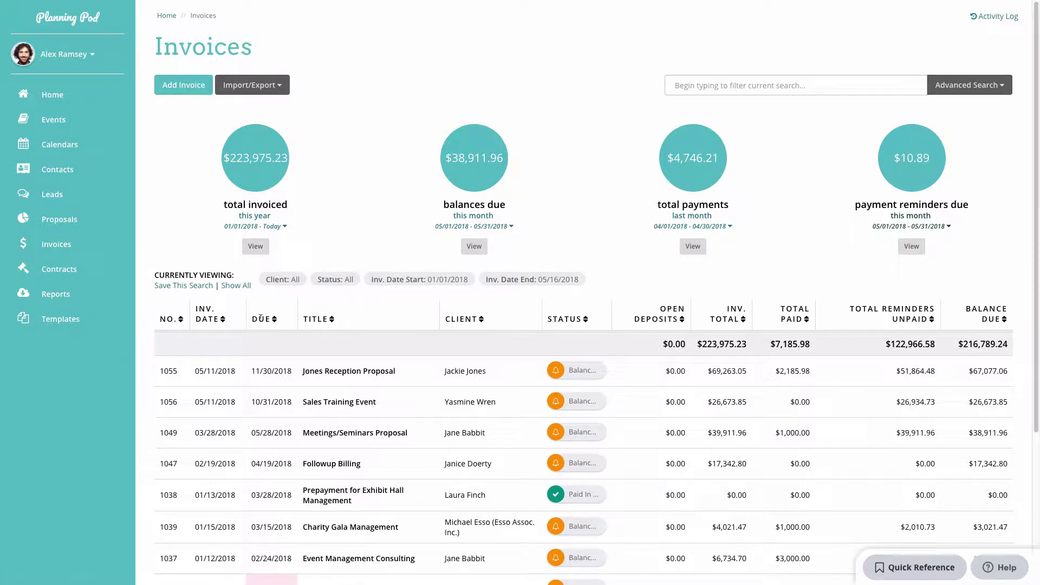
# Show all invoices, try sorting by date, title and client, then restore default order.
pyautogui.click(233, 287)
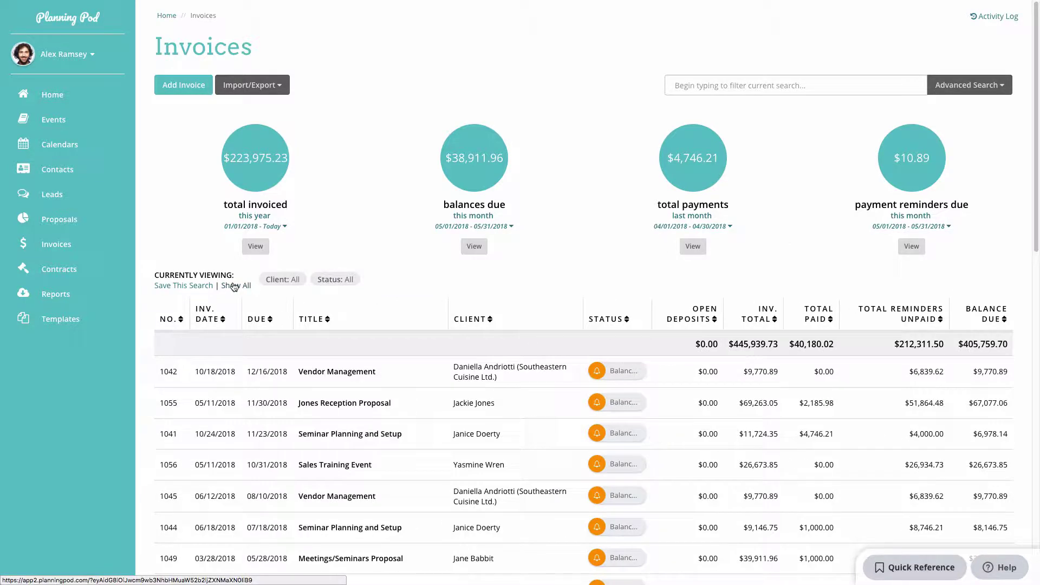
pyautogui.click(222, 323)
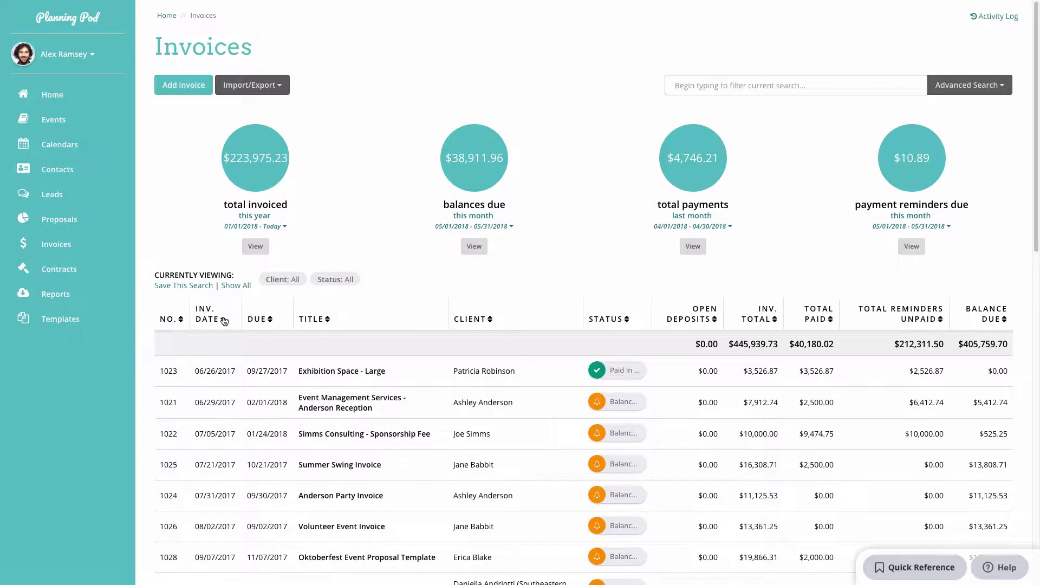
pyautogui.click(224, 321)
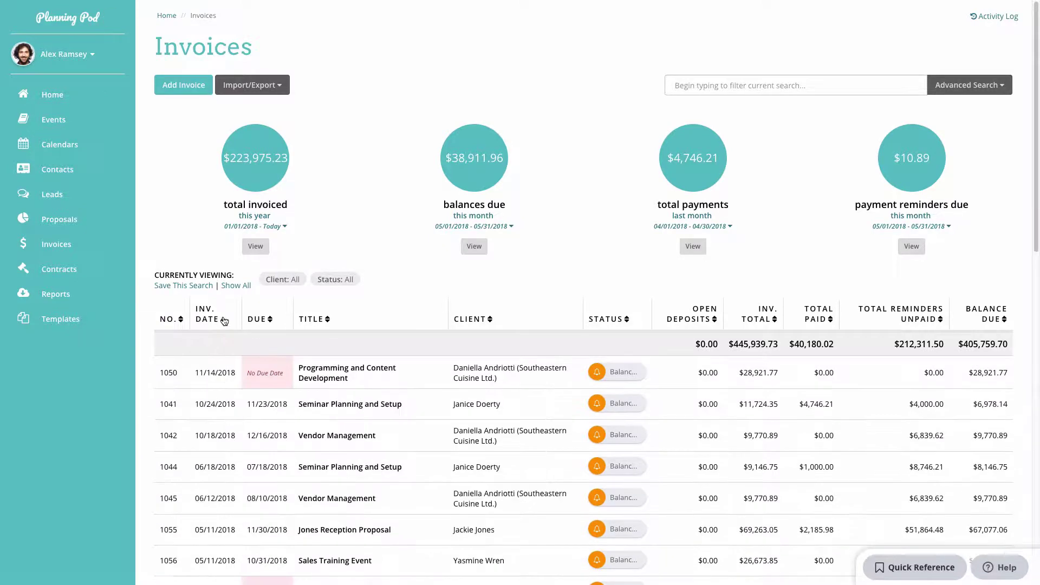
pyautogui.click(329, 320)
pyautogui.click(329, 320)
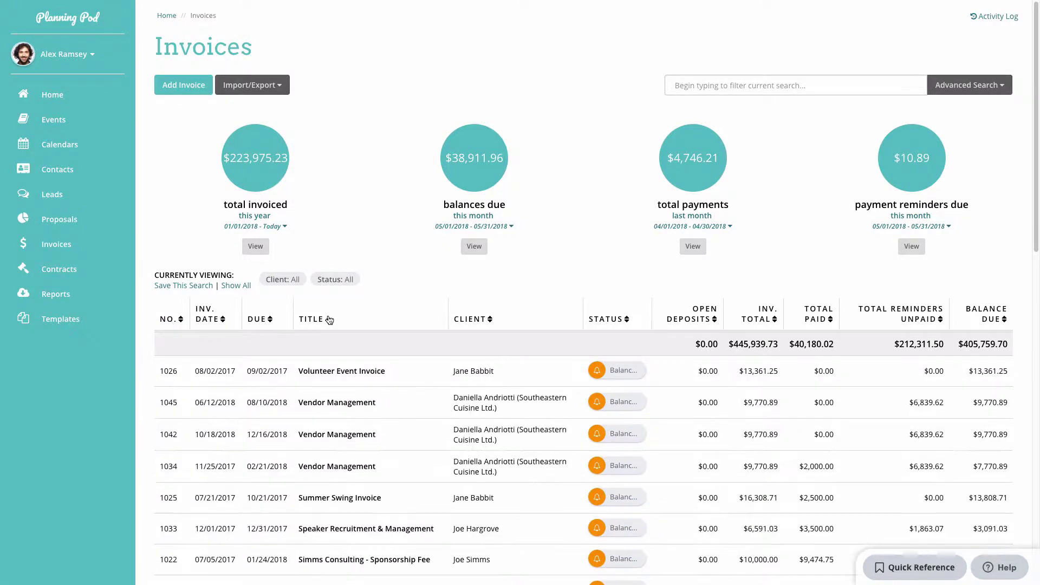
pyautogui.click(491, 322)
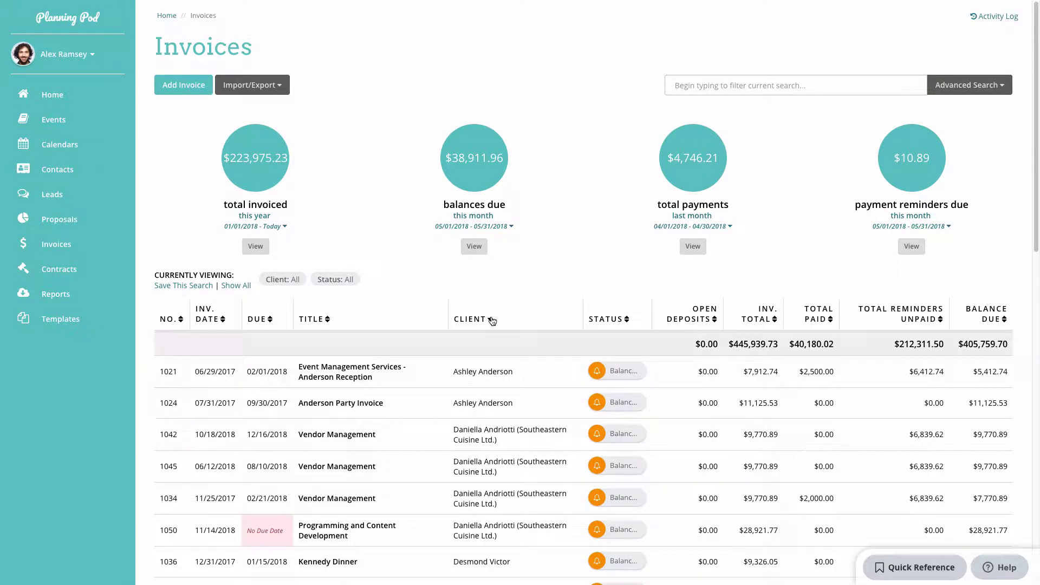
pyautogui.click(491, 320)
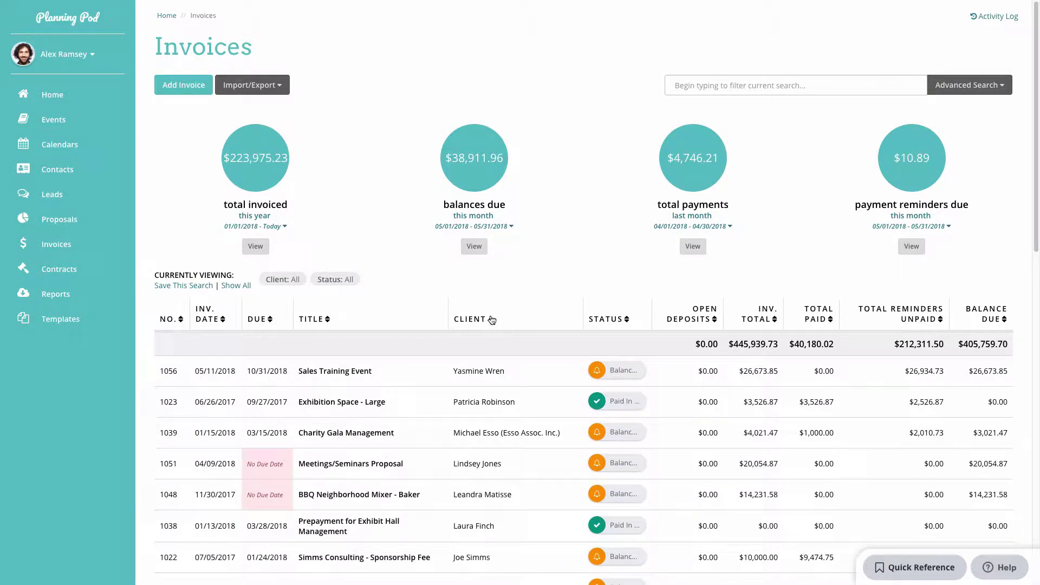
pyautogui.click(243, 289)
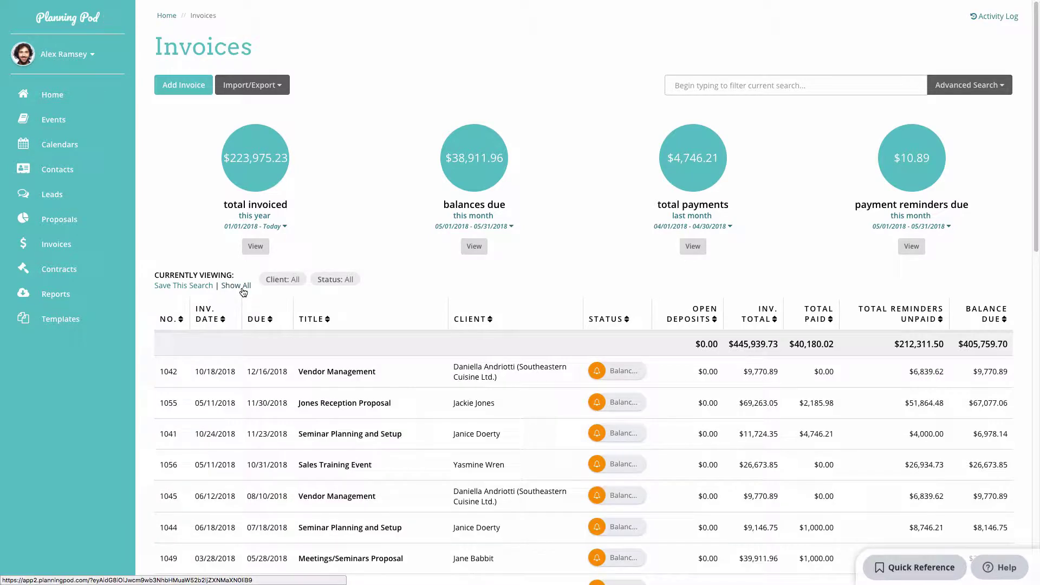
# Start a new invoice and look through the existing clients without picking one.
pyautogui.click(182, 90)
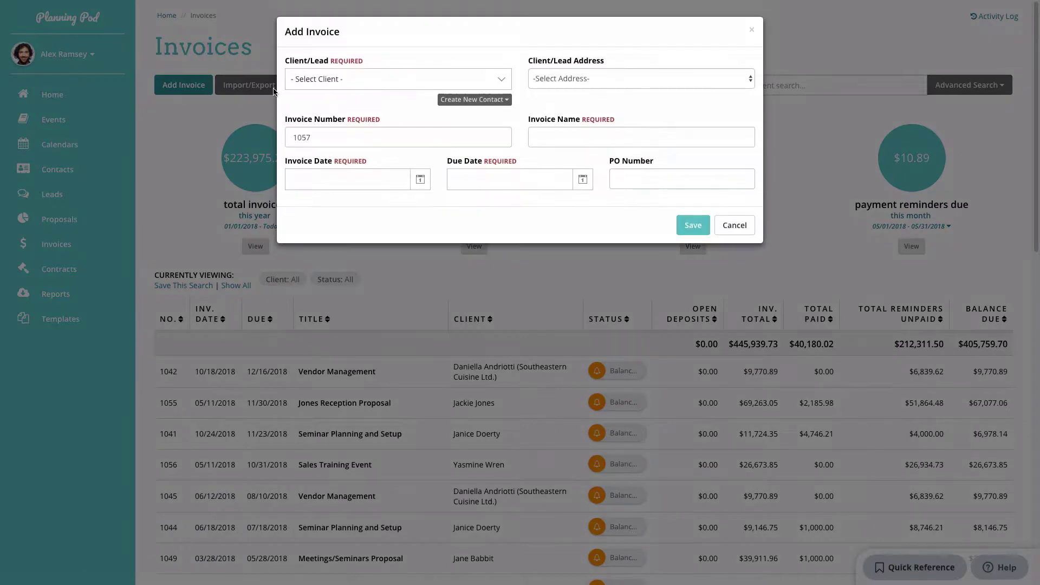
pyautogui.click(359, 87)
pyautogui.scroll(-5, 364, 137)
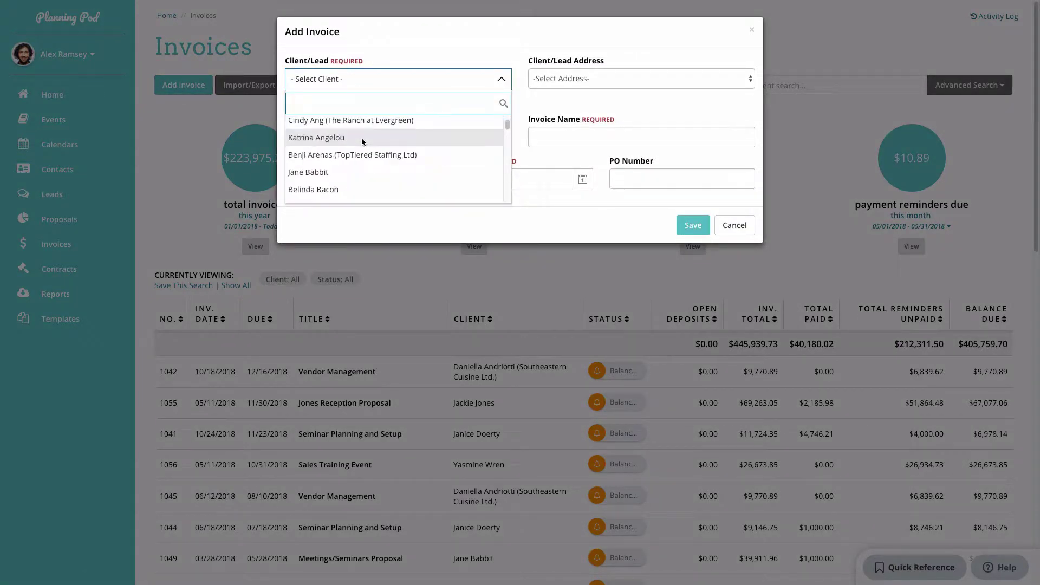
pyautogui.click(391, 54)
# Create a new contact with first name, last name and e-mail as the client.
pyautogui.click(450, 134)
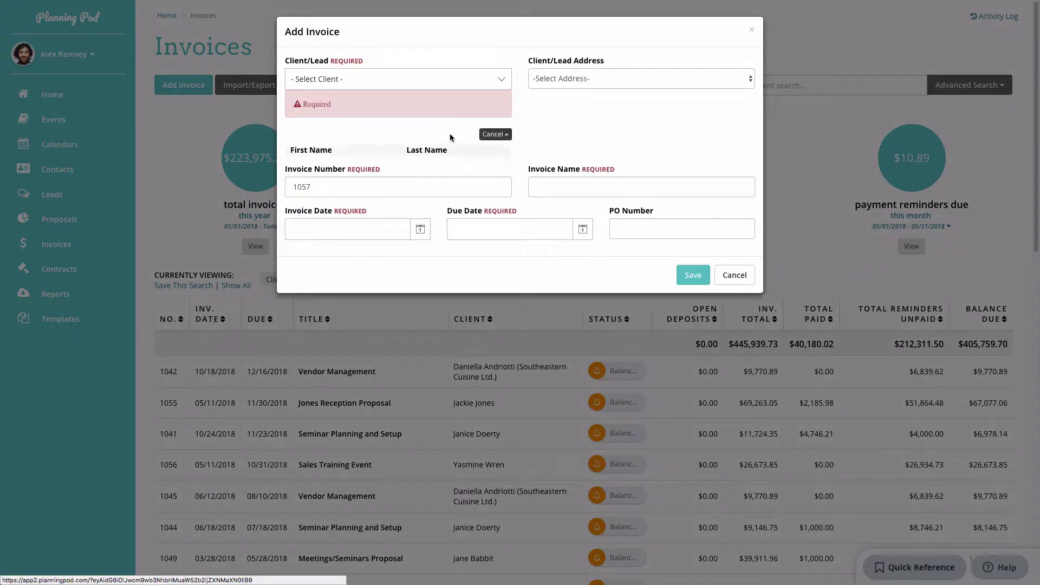
pyautogui.click(362, 172)
pyautogui.press('Tab')
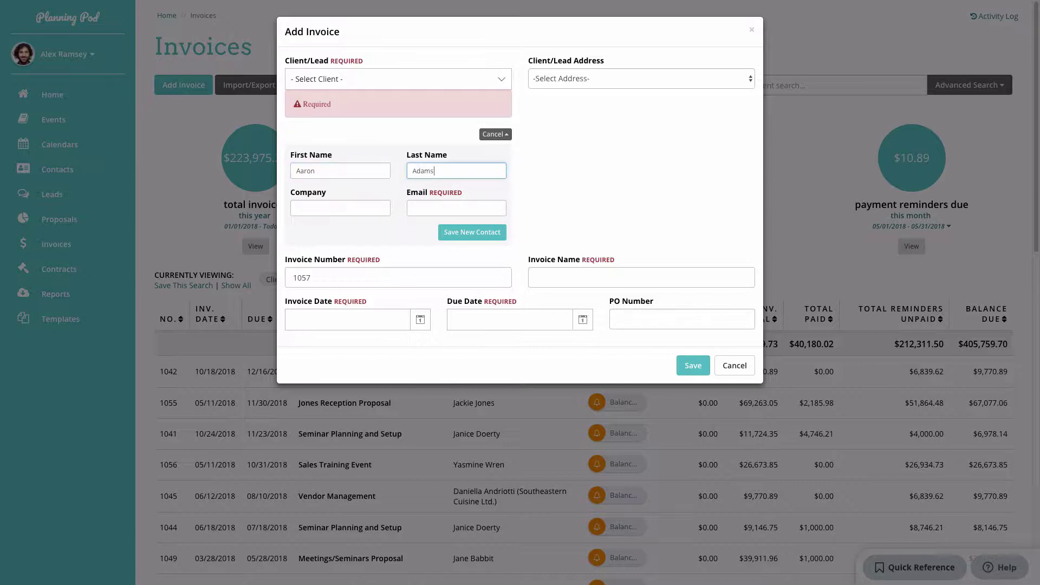
pyautogui.press('Tab')
pyautogui.press('Tab')
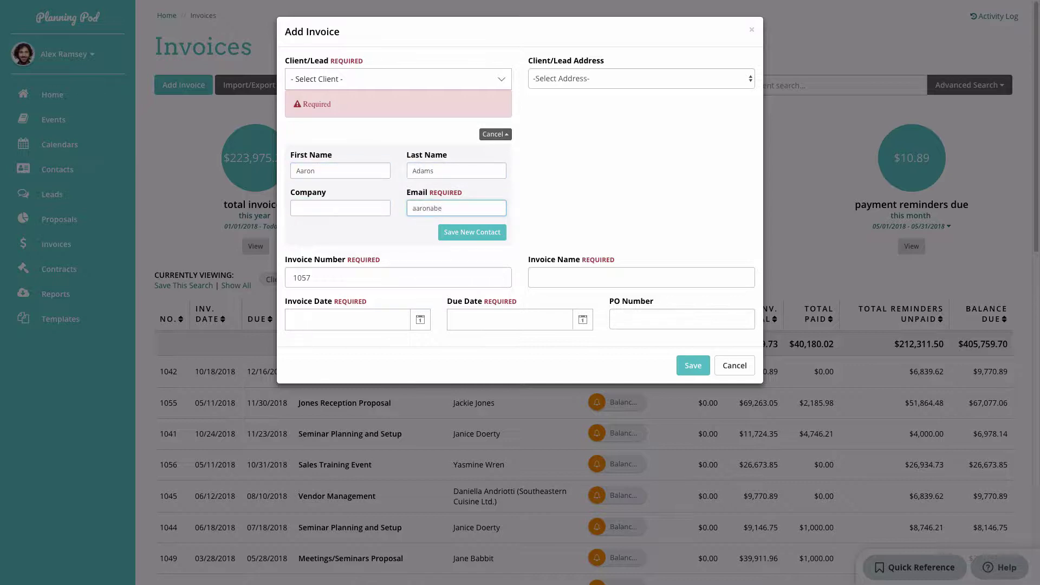
pyautogui.click(490, 233)
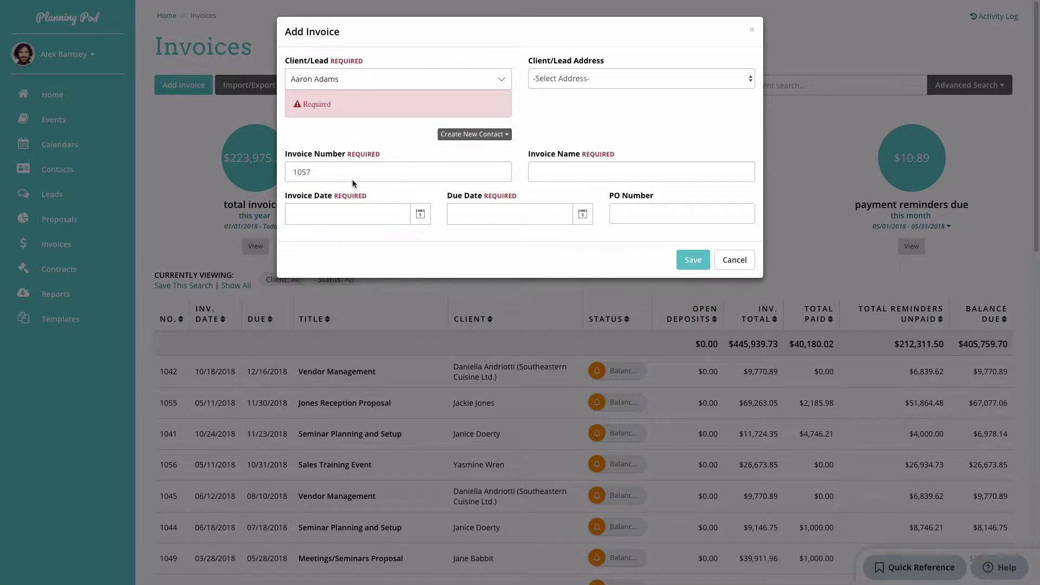
# Name the invoice 'Adams Industries Reception' and date it 05/16/2018.
pyautogui.doubleClick(293, 171)
pyautogui.press('Tab')
pyautogui.write('Ada')
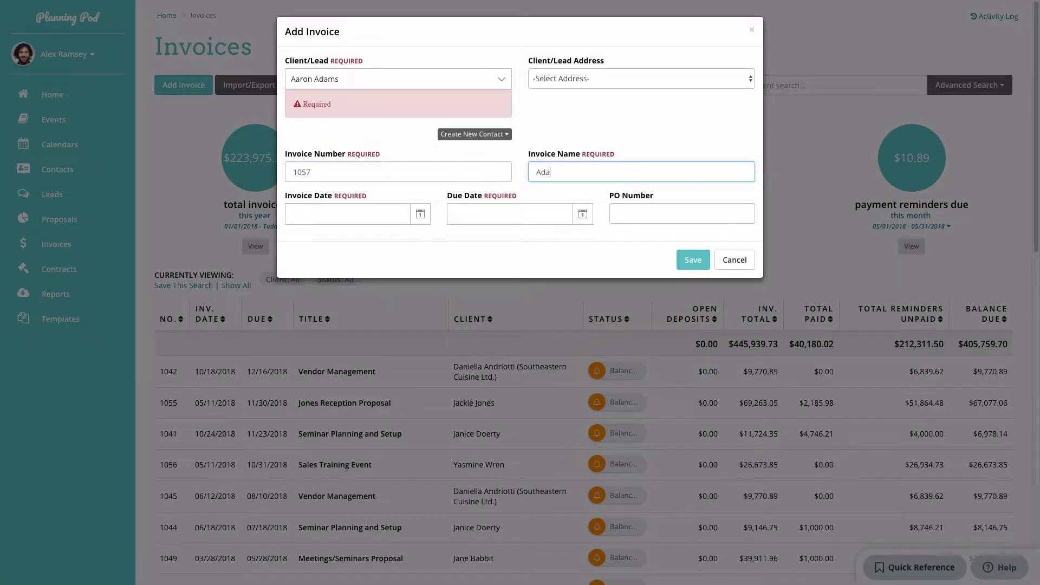
pyautogui.write('ms Industries Reception')
pyautogui.click(421, 214)
pyautogui.click(387, 333)
# Set the due date to 09/16/2018, enter the PO number and save the invoice.
pyautogui.click(582, 214)
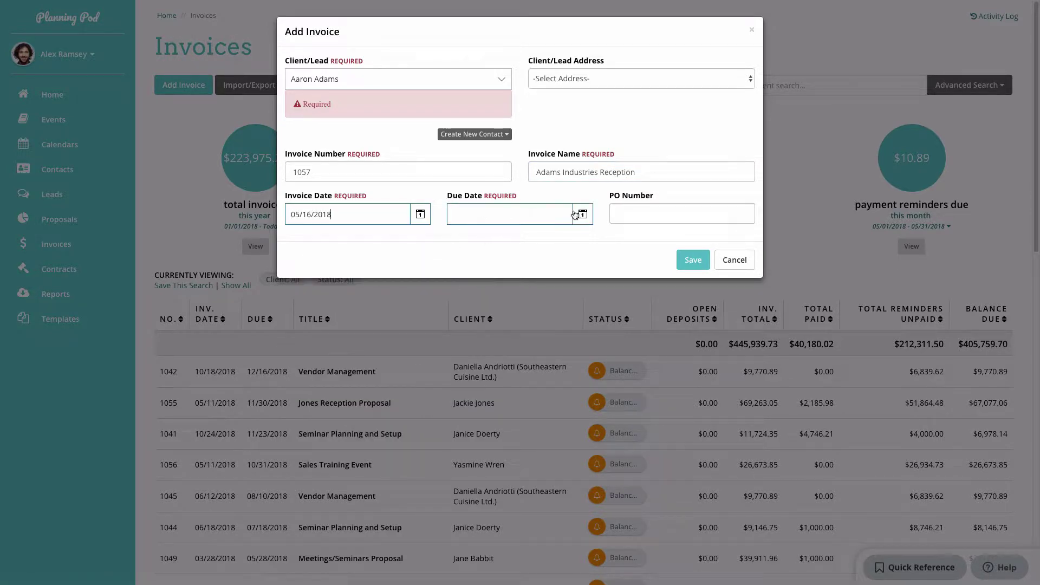
pyautogui.click(641, 239)
pyautogui.click(642, 239)
pyautogui.click(641, 239)
pyautogui.click(642, 239)
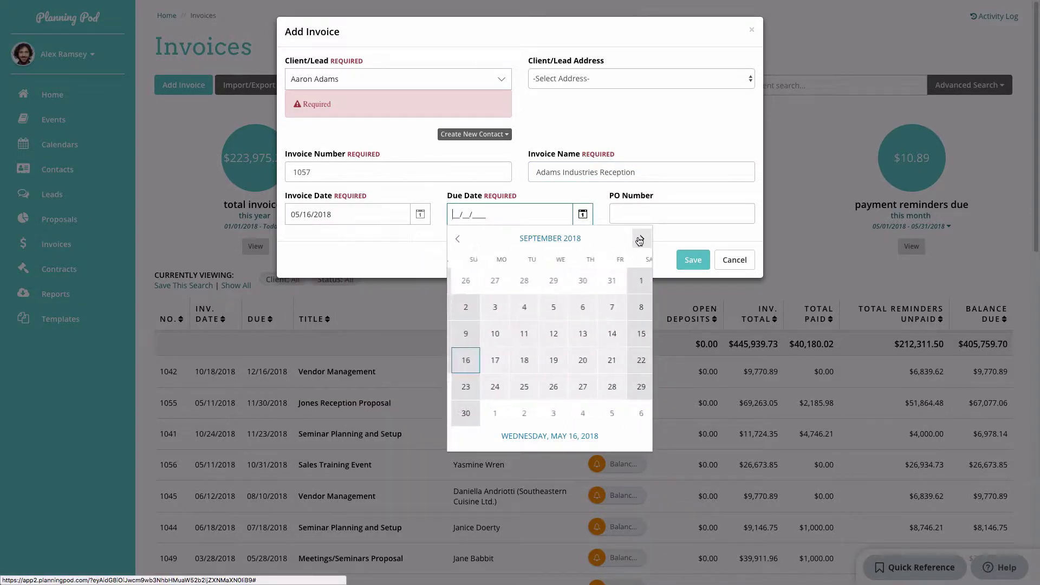
pyautogui.click(468, 360)
pyautogui.click(639, 215)
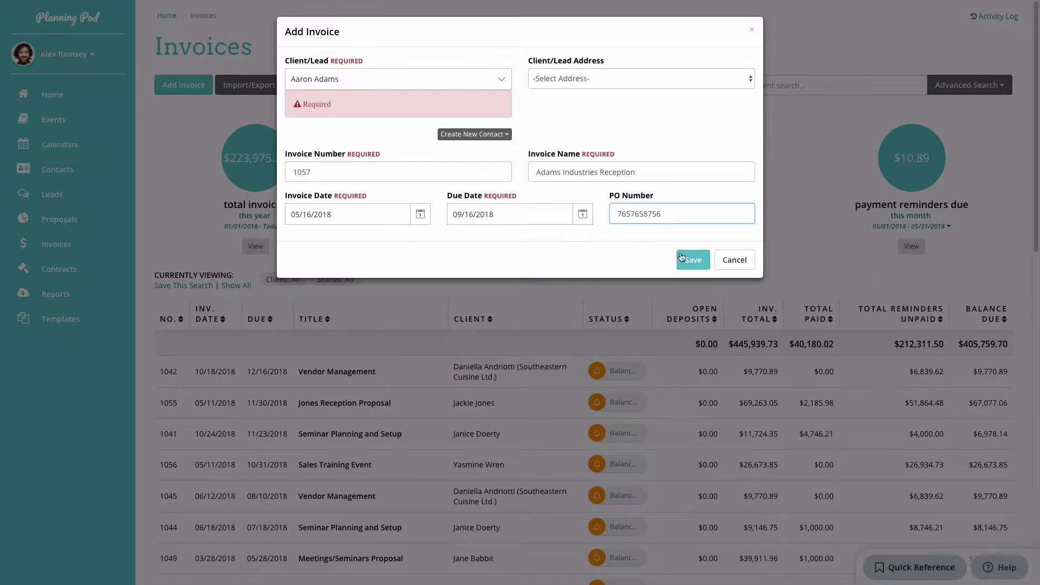
pyautogui.click(693, 261)
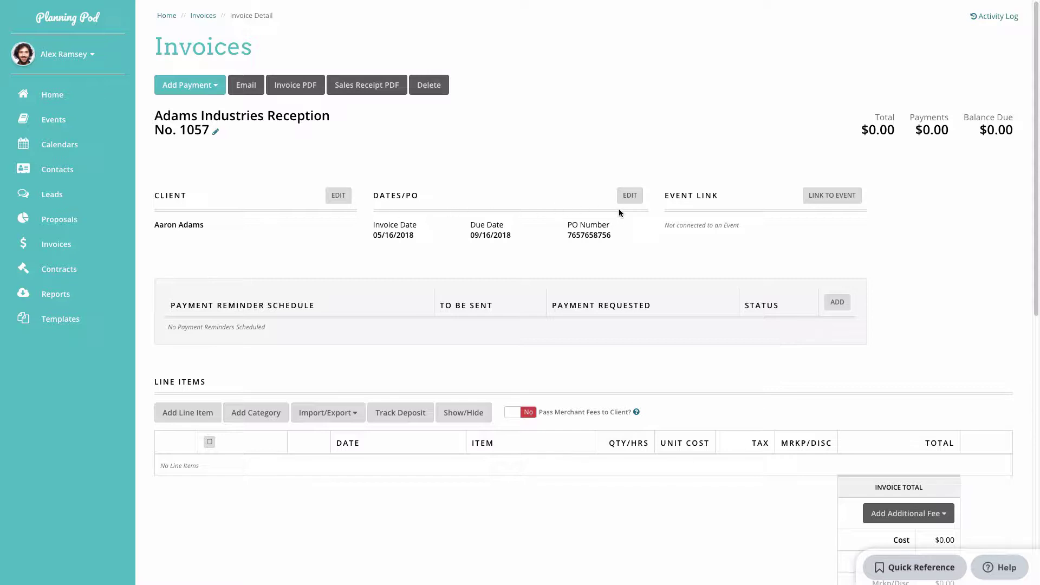
# Choose Adams Industries Reception as the linked event for invoice 1057 and save.
pyautogui.click(843, 201)
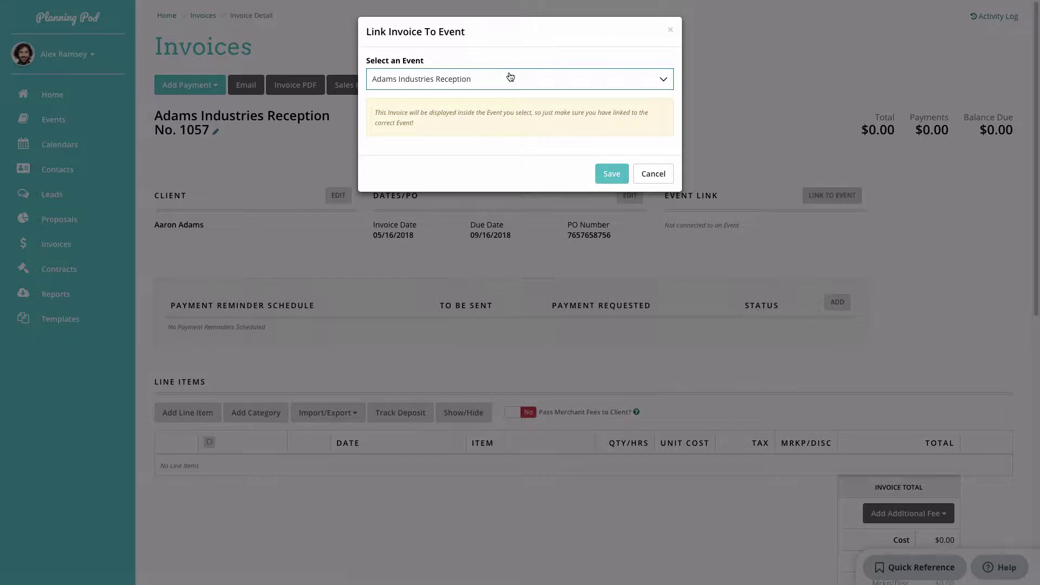
pyautogui.click(511, 78)
pyautogui.scroll(-2, 503, 123)
pyautogui.scroll(1, 504, 127)
pyautogui.scroll(2, 504, 127)
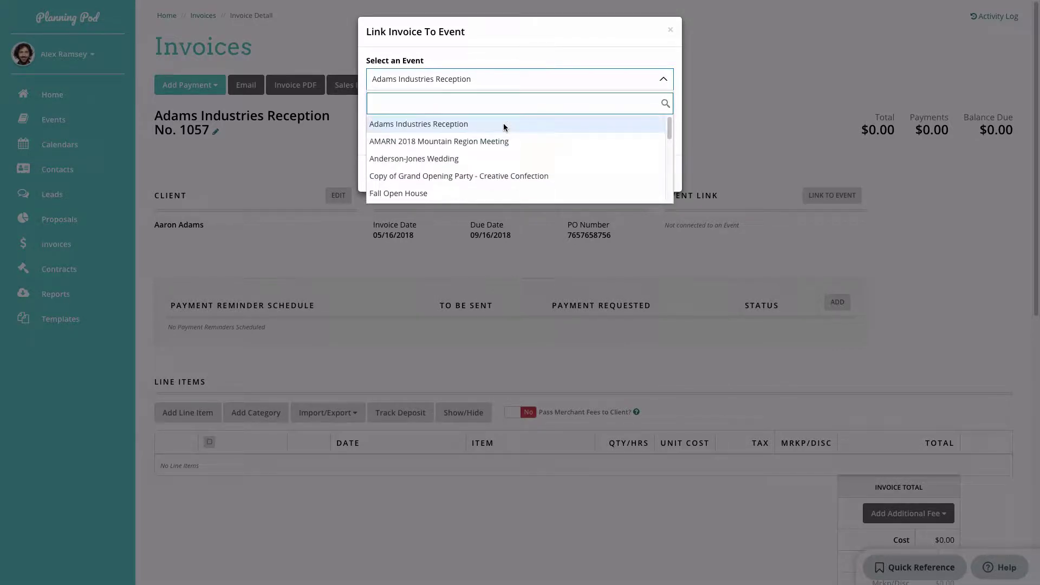
pyautogui.click(503, 124)
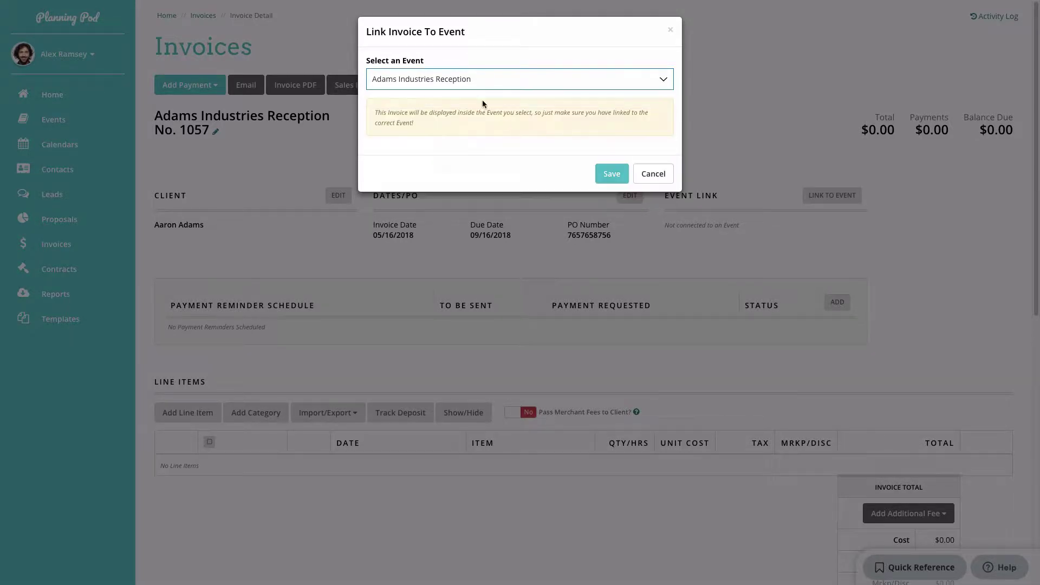
pyautogui.click(600, 176)
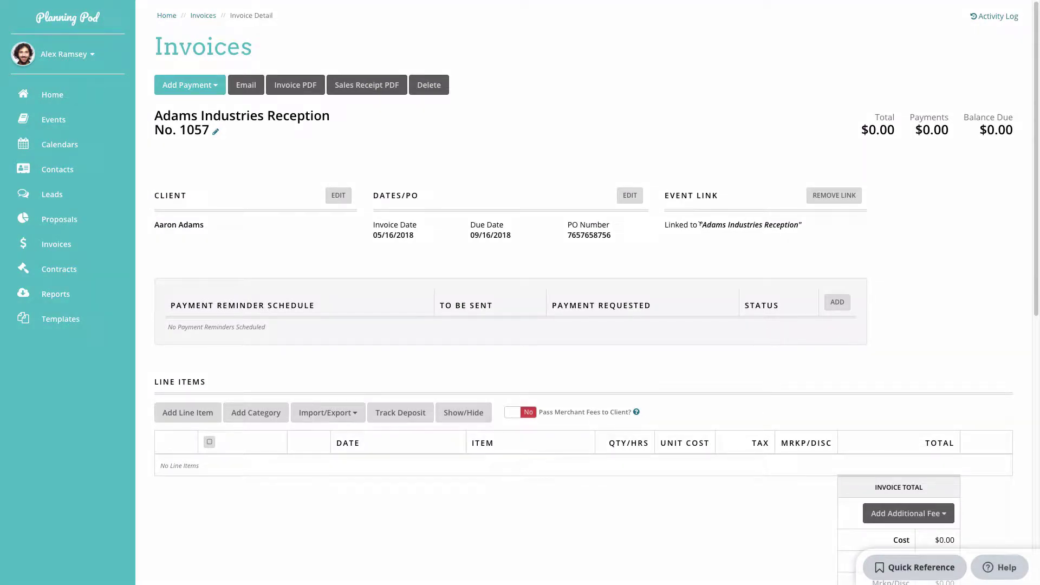
pyautogui.scroll(-1, 360, 321)
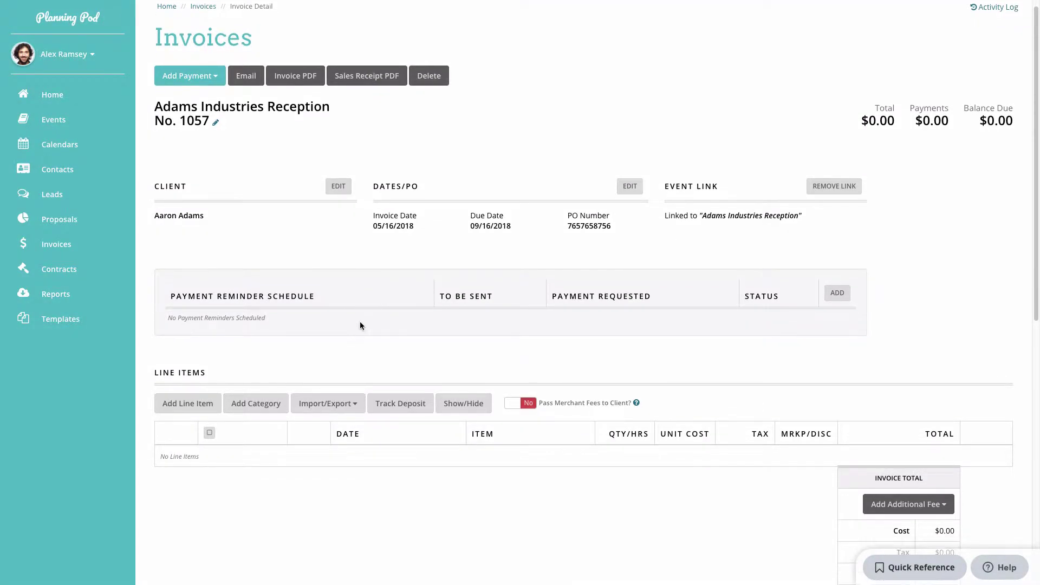
# Track a $500 Reservation Deposit dated 05/14/2018 with the note 'For reserving the date'.
pyautogui.click(415, 408)
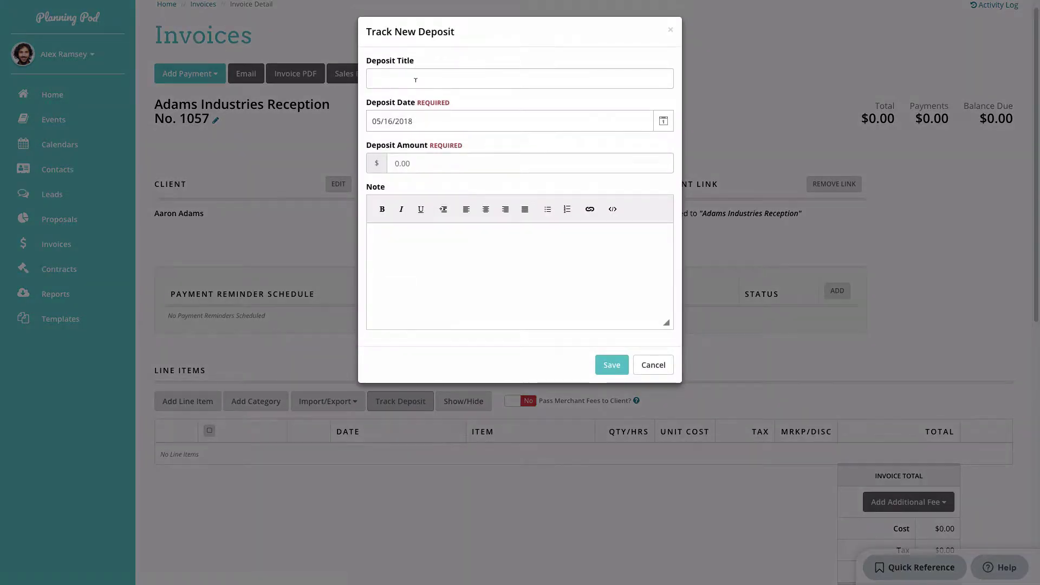
pyautogui.click(416, 80)
pyautogui.write('Reservation Deposit')
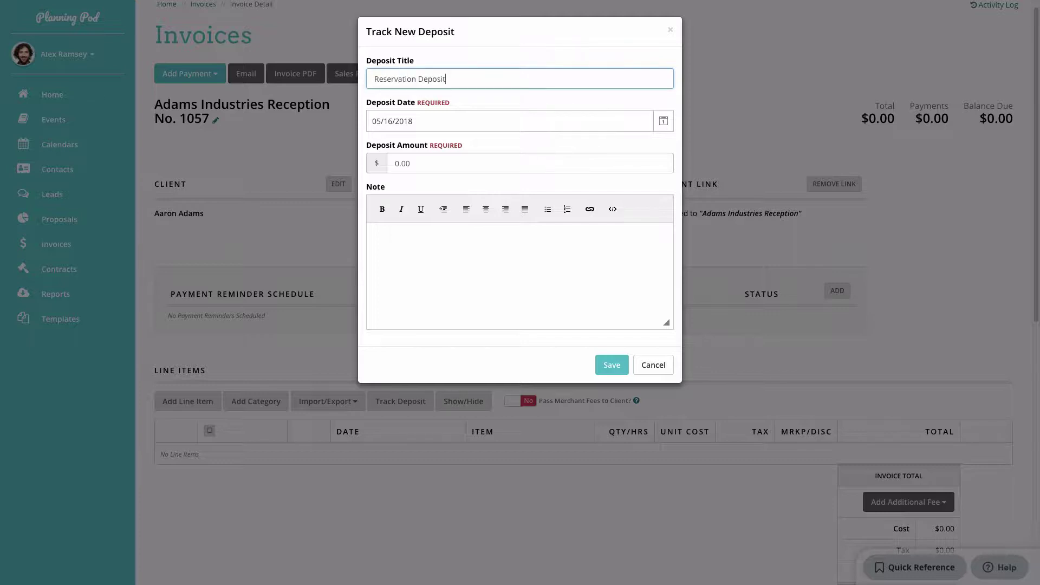
pyautogui.press('Tab')
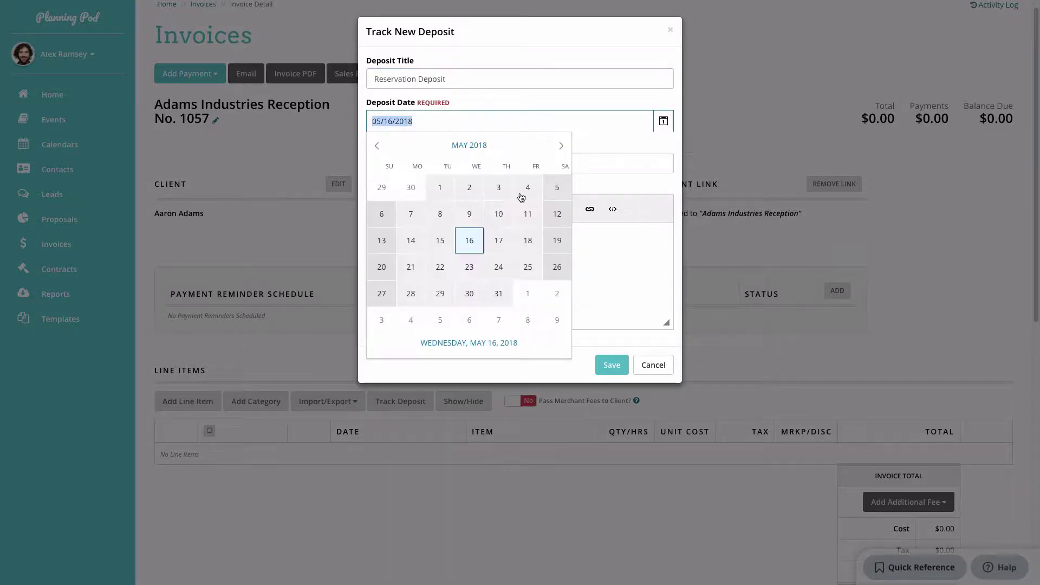
pyautogui.click(414, 238)
pyautogui.press('Tab')
pyautogui.write('500')
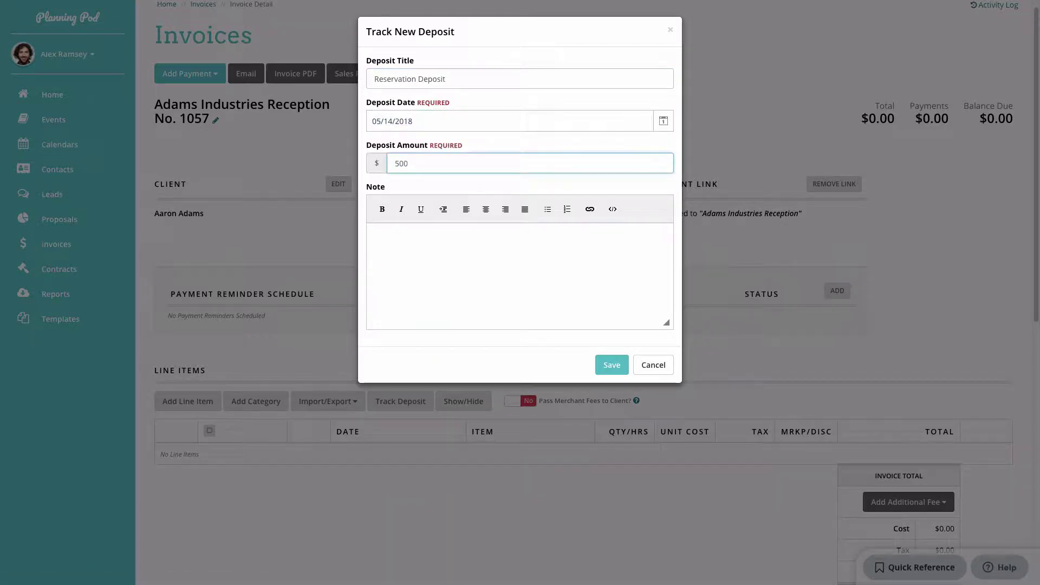
pyautogui.click(482, 241)
pyautogui.write('For reserving the date and space.')
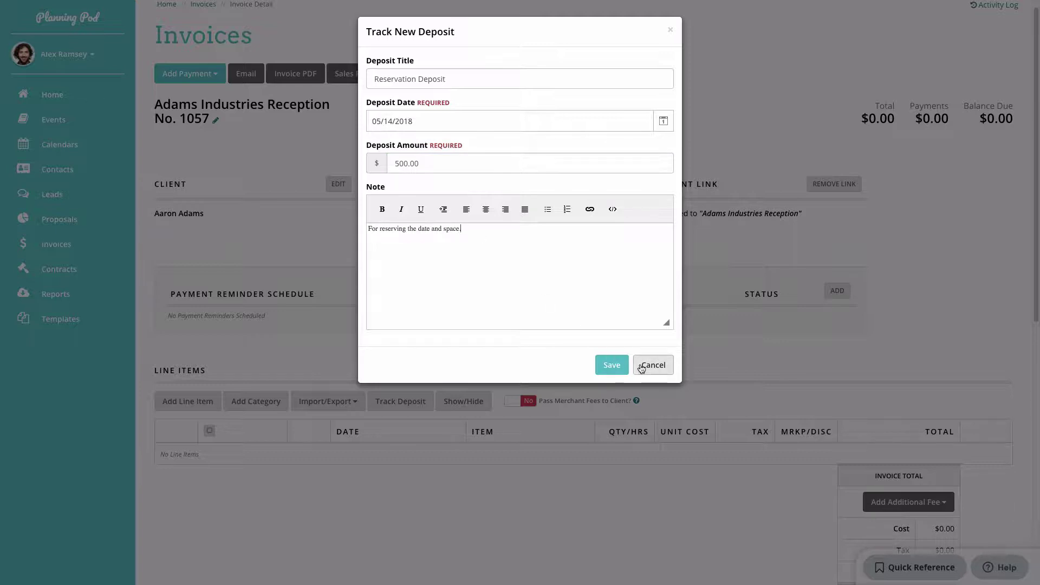
pyautogui.click(621, 362)
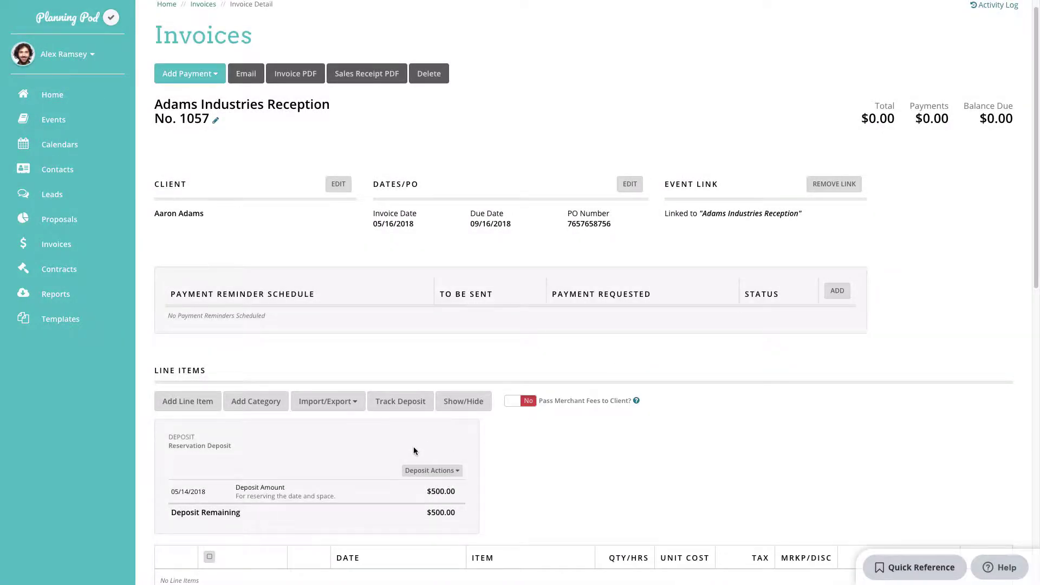
# Look at the deposit's available actions and close them without choosing one.
pyautogui.scroll(-2, 414, 449)
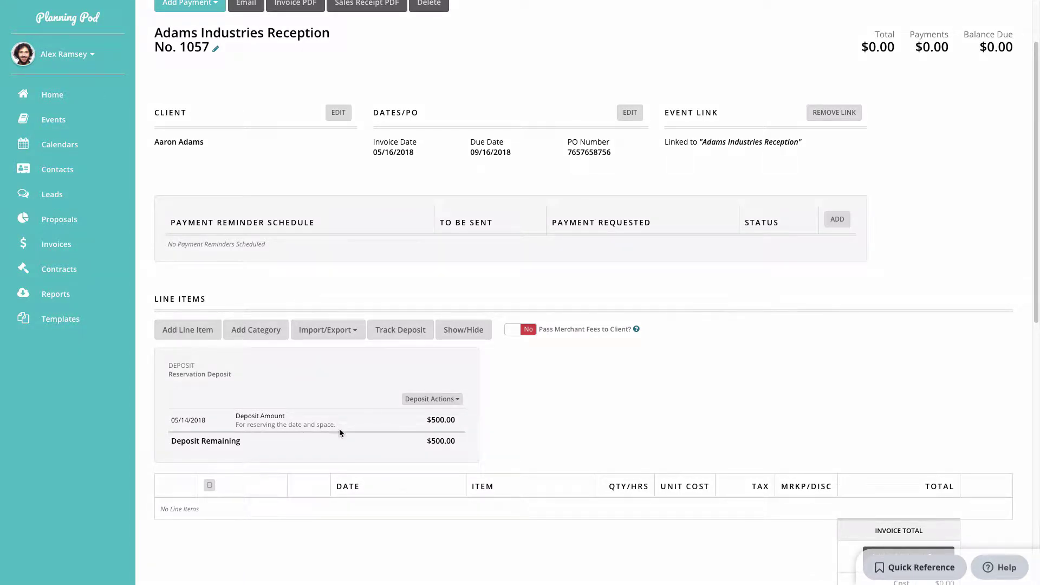
pyautogui.click(432, 400)
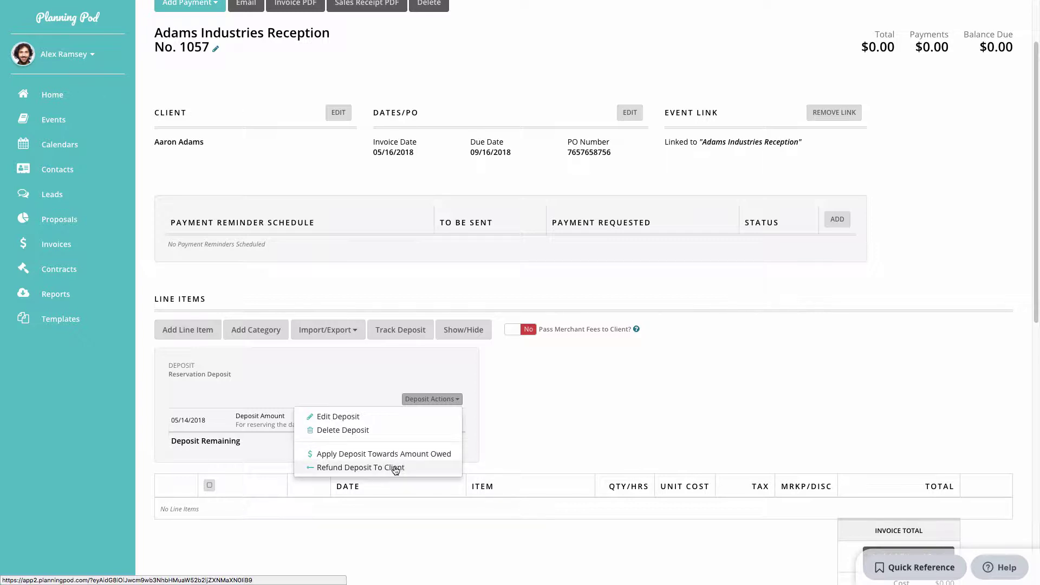
pyautogui.click(541, 437)
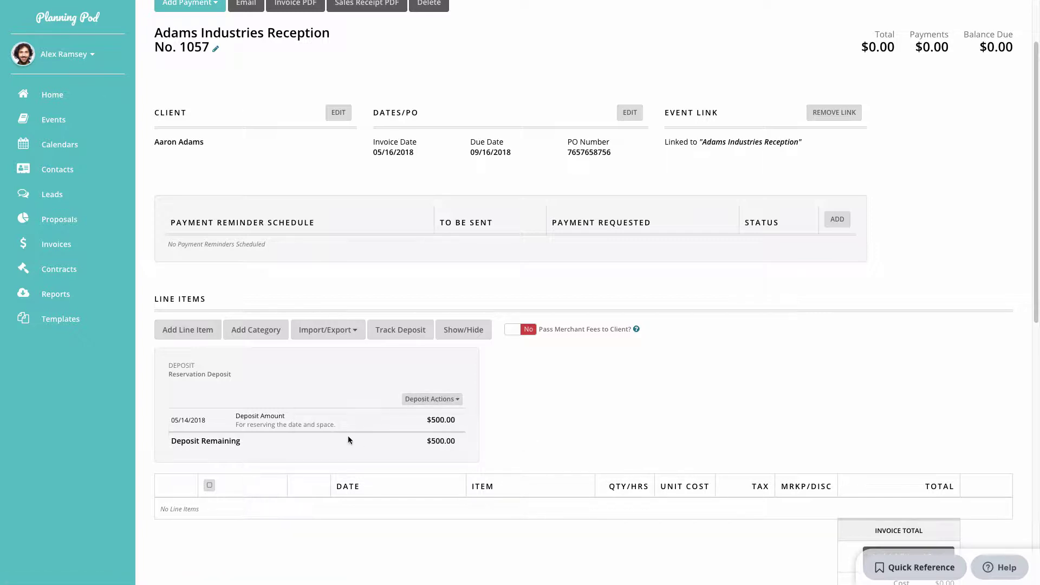
# Enter an Event Management line item dated 05/16/2018: quantity 32, unit cost 58.57, markup 3.56.
pyautogui.click(191, 332)
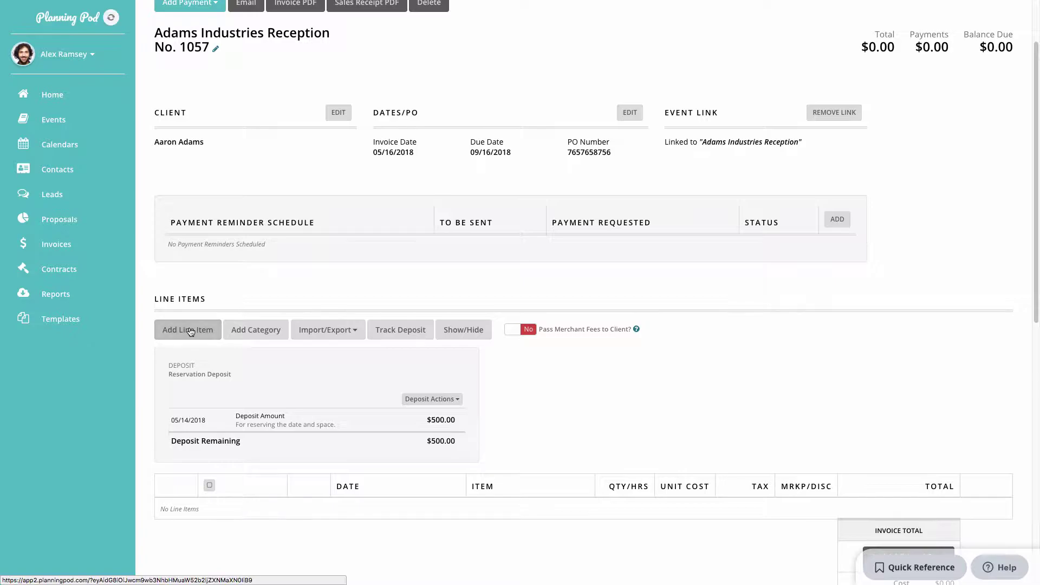
pyautogui.click(351, 132)
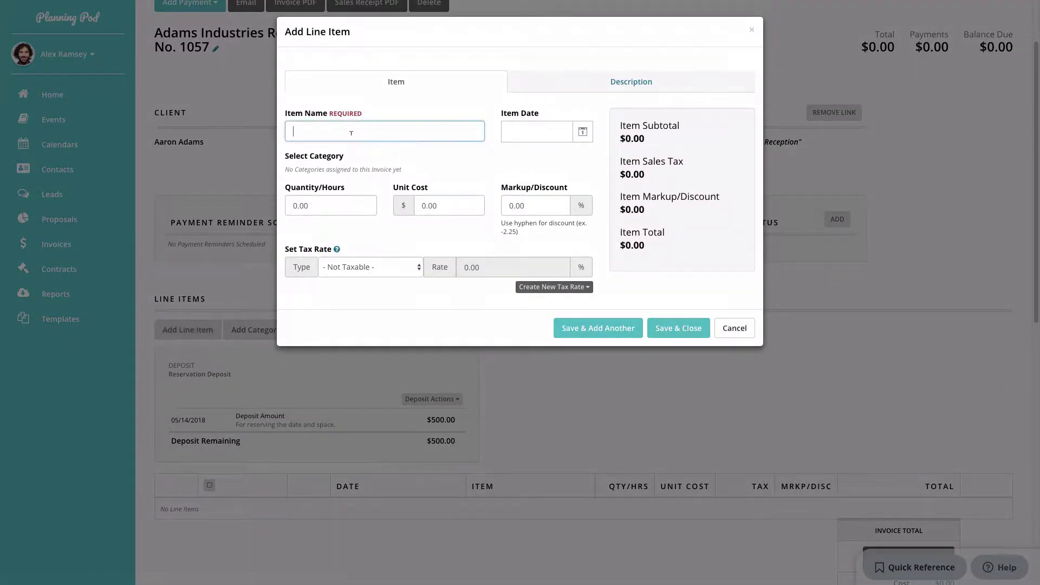
pyautogui.write('Event Management')
pyautogui.click(537, 132)
pyautogui.click(602, 251)
pyautogui.click(314, 205)
pyautogui.write('3')
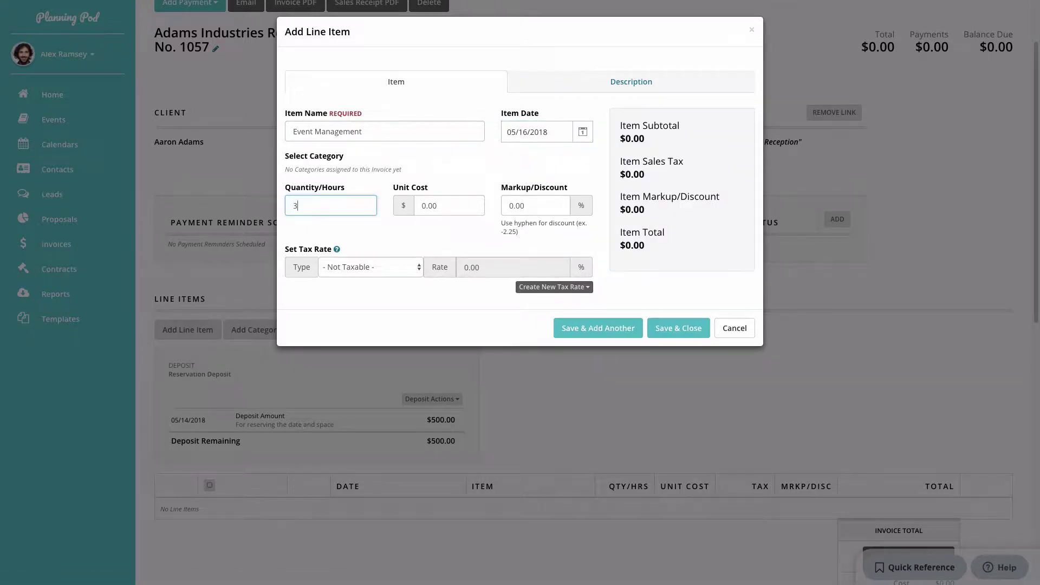
pyautogui.write('2')
pyautogui.press('Tab')
pyautogui.write('58.5')
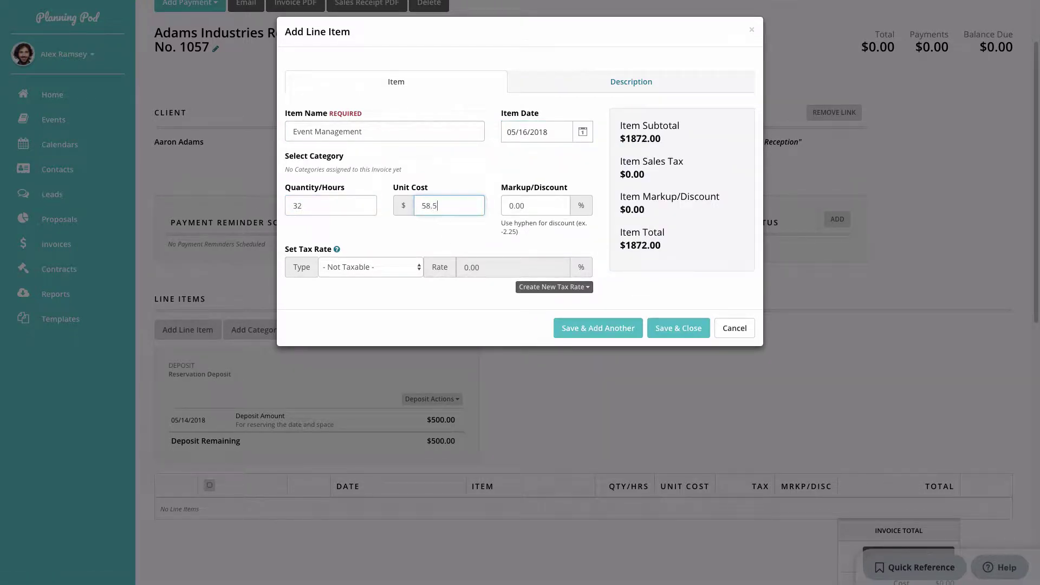
pyautogui.write('7')
pyautogui.press('Tab')
pyautogui.write('3.56')
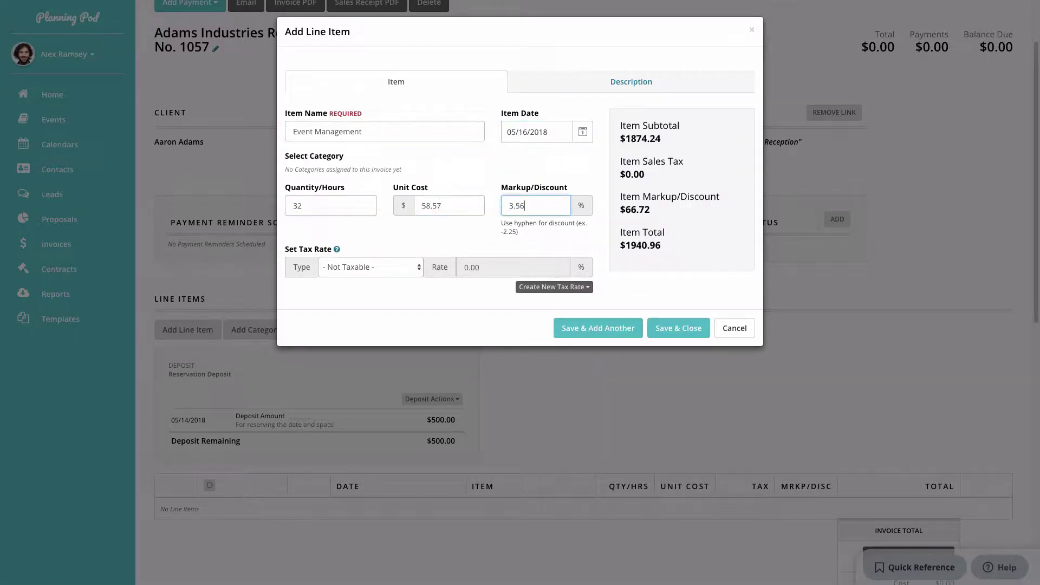
# Apply Sales Tax (5.90%) to the line item after trying a custom 5.6 rate.
pyautogui.click(414, 266)
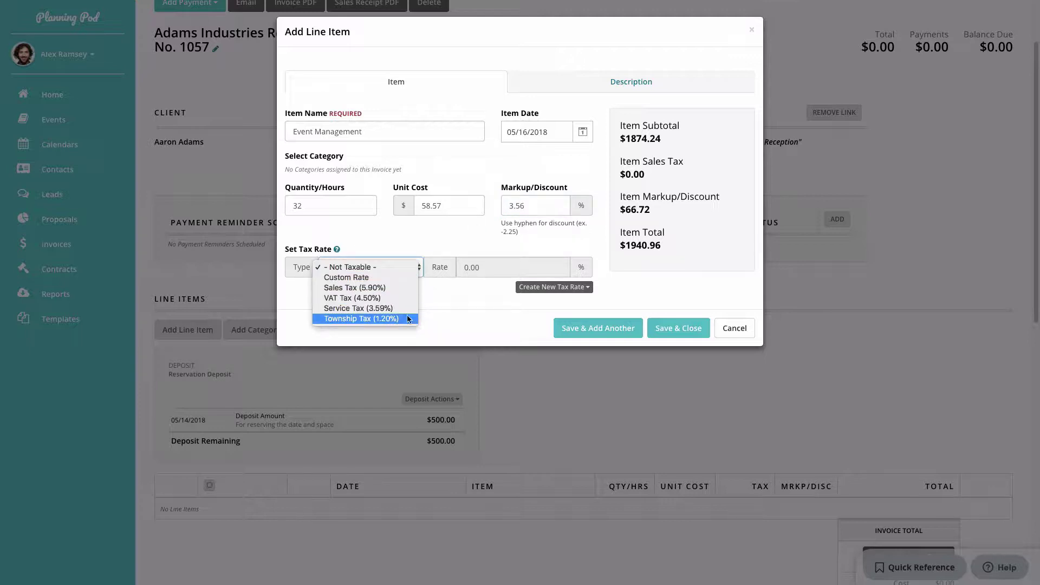
pyautogui.click(395, 277)
pyautogui.write('5.6')
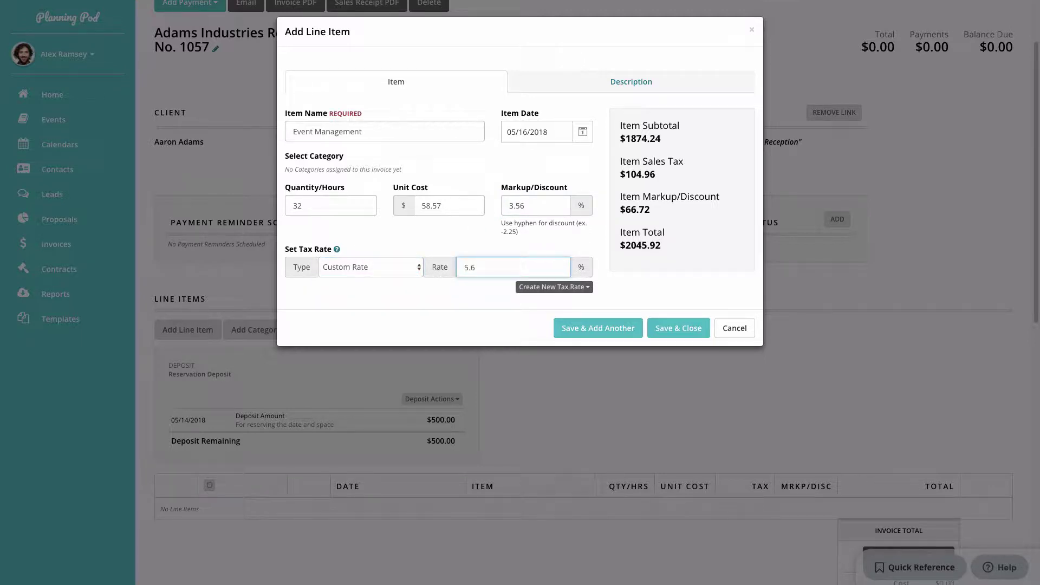
pyautogui.click(418, 267)
pyautogui.click(387, 277)
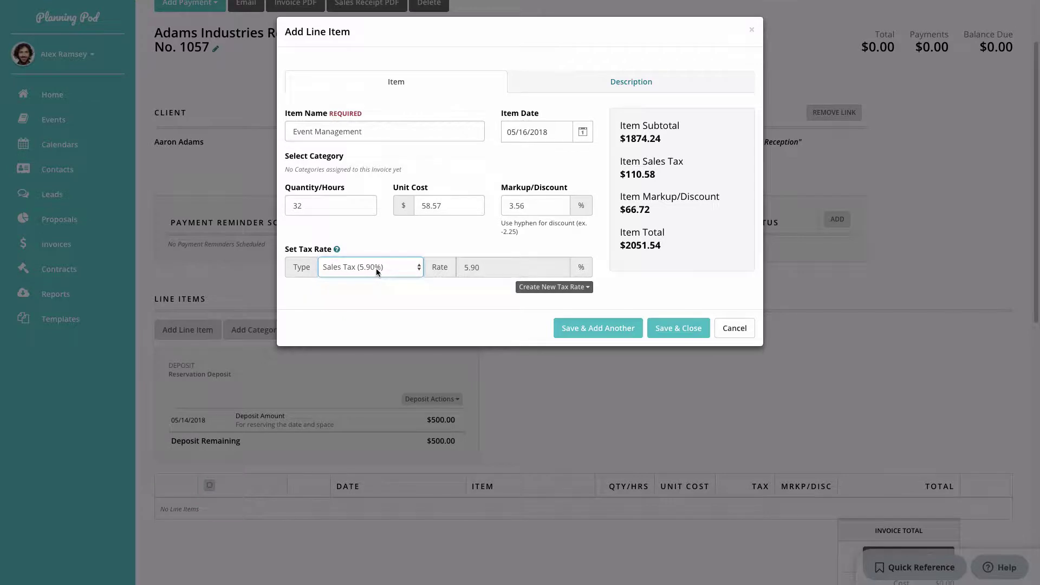
# Write the description 'Includes the following:' followed by the included service lines.
pyautogui.click(611, 83)
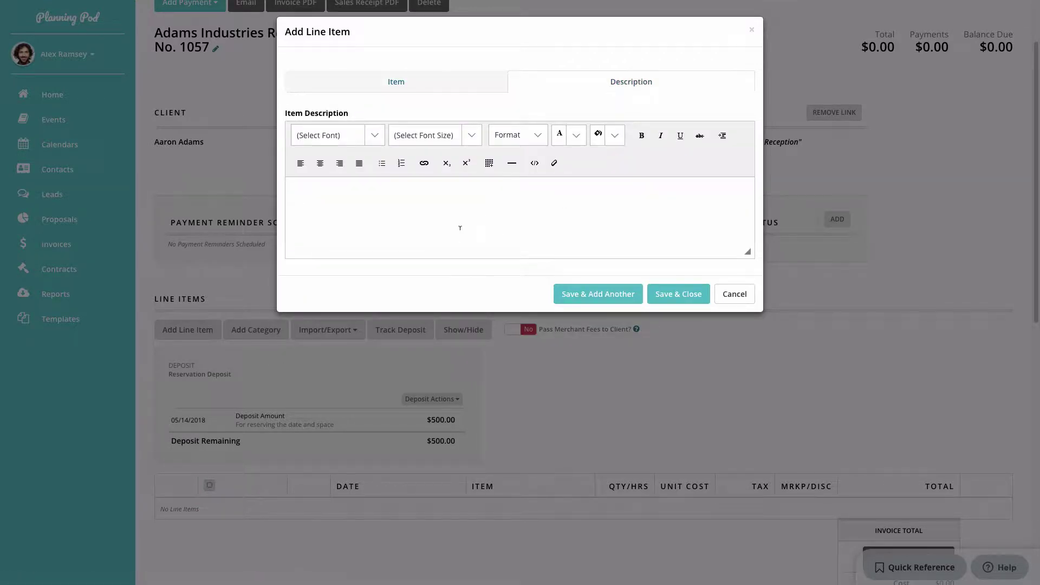
pyautogui.write('Includes the following:')
pyautogui.press('Return')
pyautogui.write('Room layout desig')
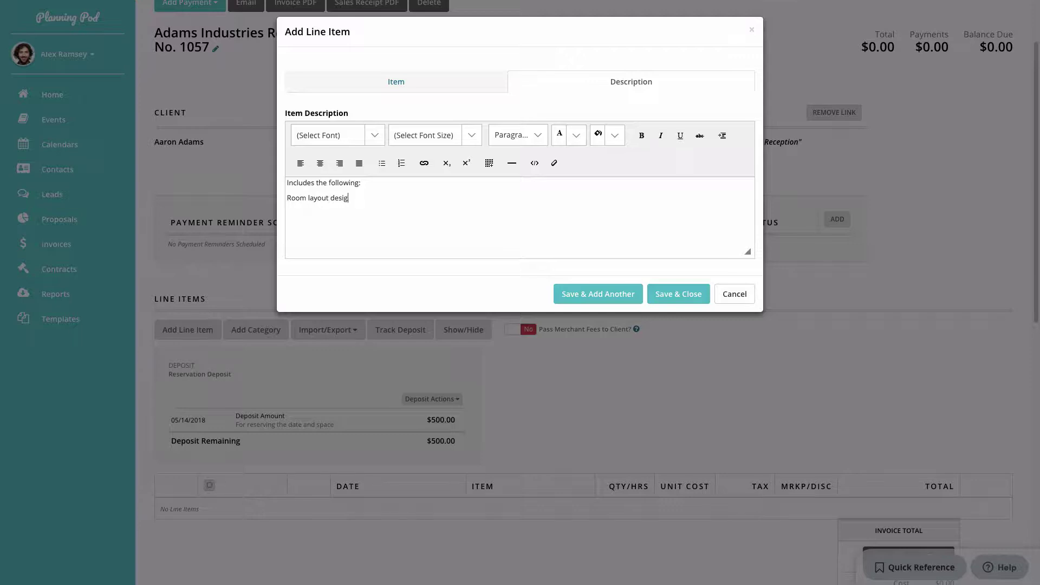
pyautogui.write('n Color palette development')
pyautogui.press('Return')
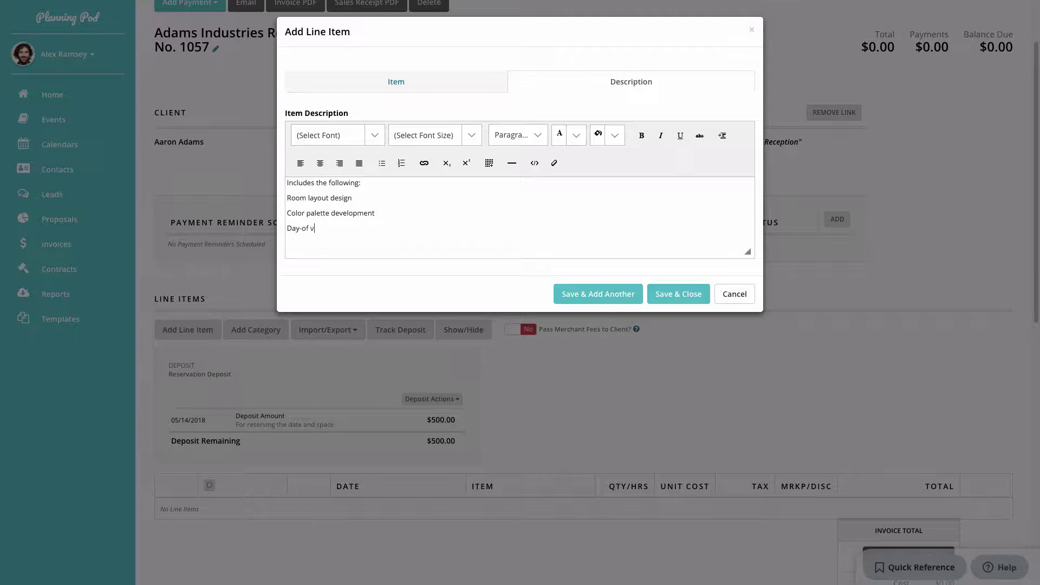
pyautogui.write('Day-of vendor coordination')
# Bullet the three service lines, make the intro line bold italic, and save the item.
pyautogui.moveTo(454, 229); pyautogui.dragTo(286, 198)
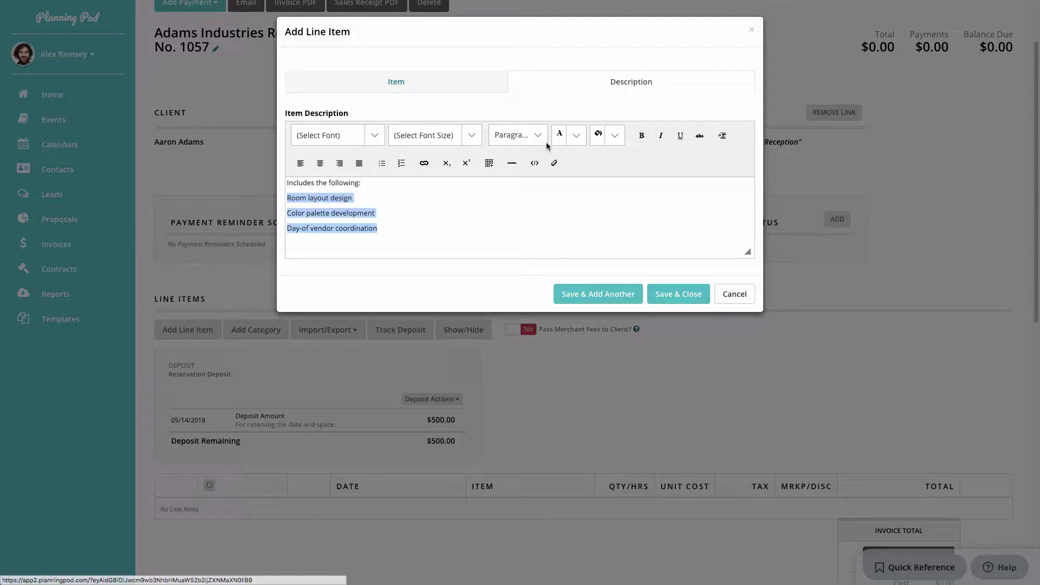
pyautogui.click(382, 164)
pyautogui.moveTo(367, 183); pyautogui.dragTo(287, 182)
pyautogui.click(641, 135)
pyautogui.click(661, 135)
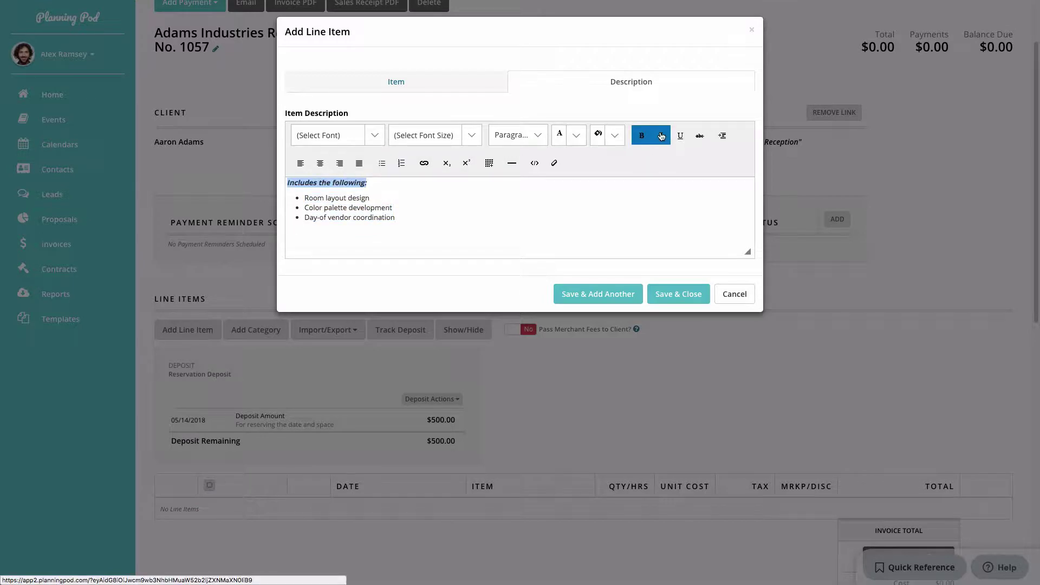
pyautogui.click(682, 299)
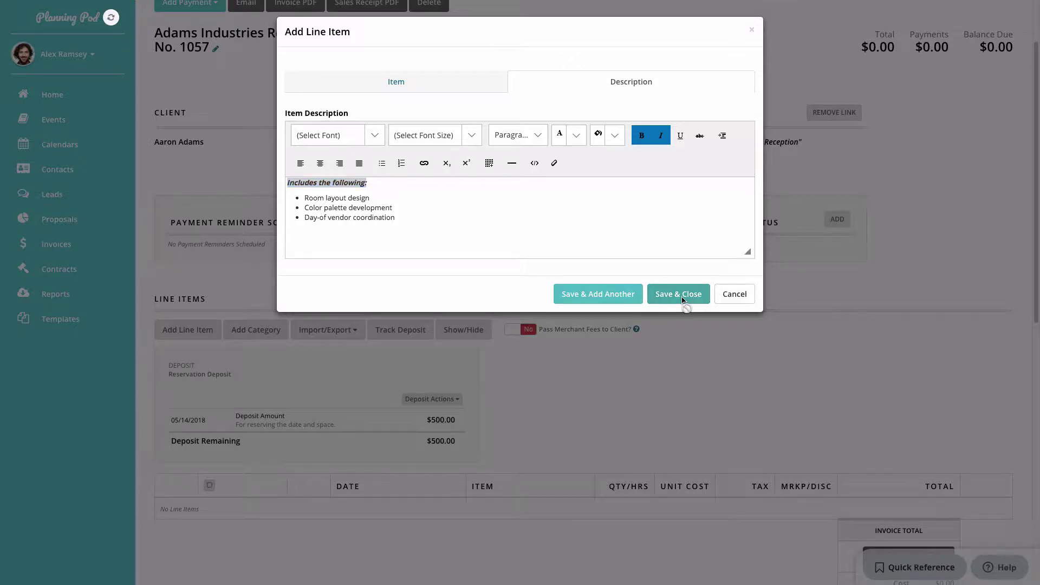
pyautogui.scroll(-1, 681, 324)
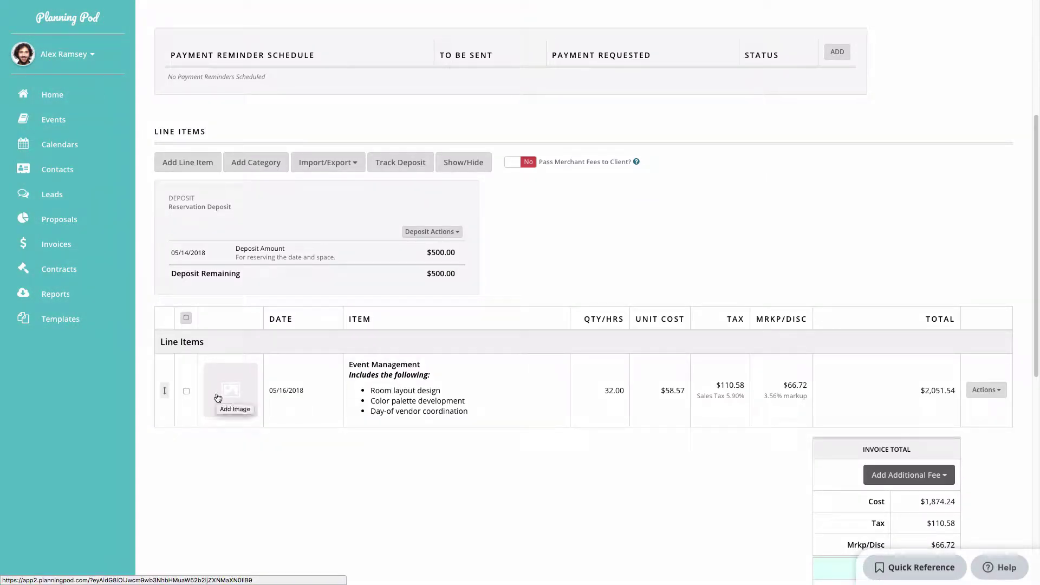
# Upload RooftopDeckLounge132q46.png from Design Images as the Event Management item's thumbnail.
pyautogui.click(985, 390)
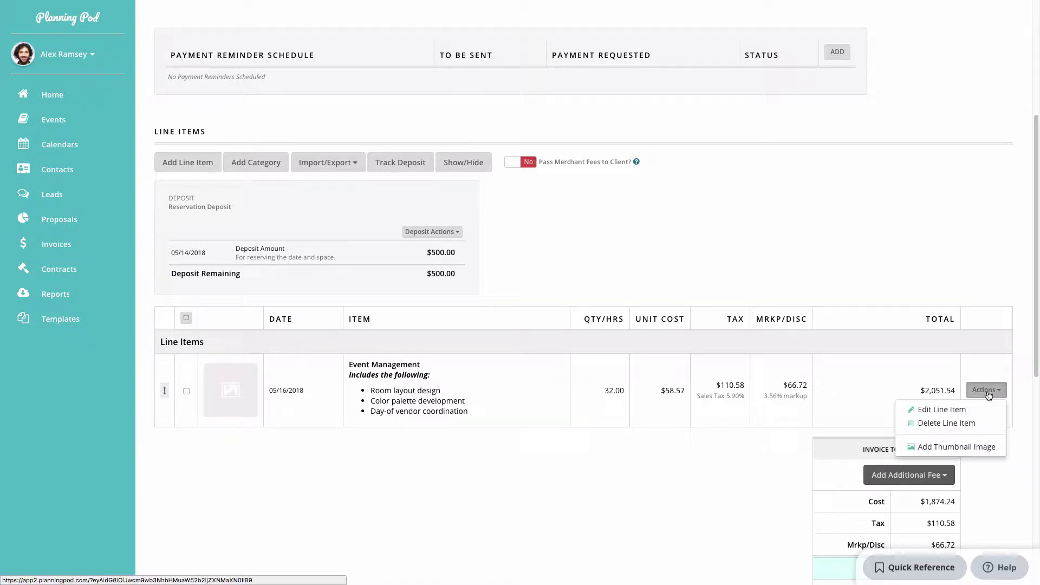
pyautogui.click(984, 448)
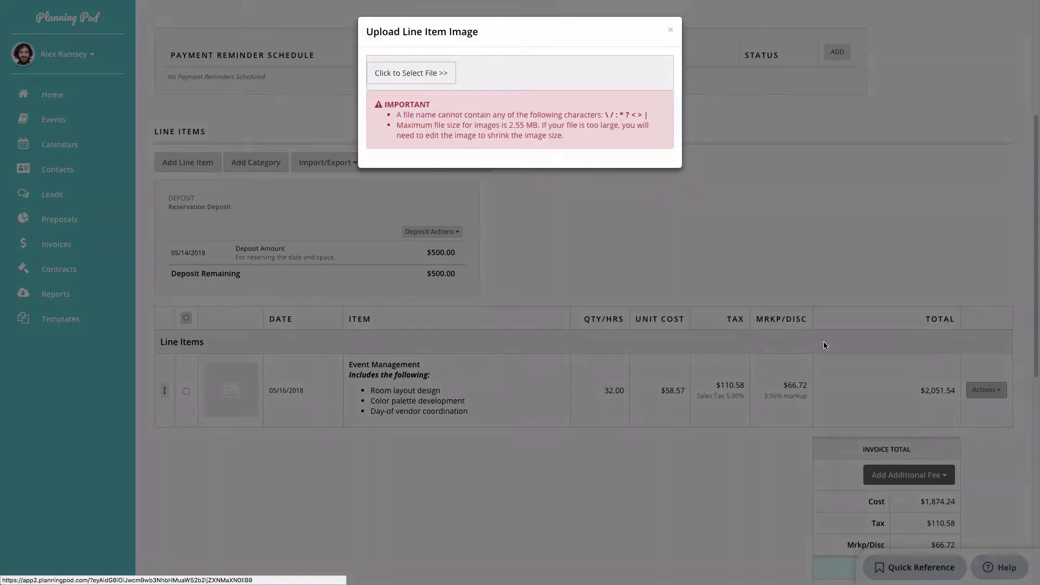
pyautogui.click(435, 72)
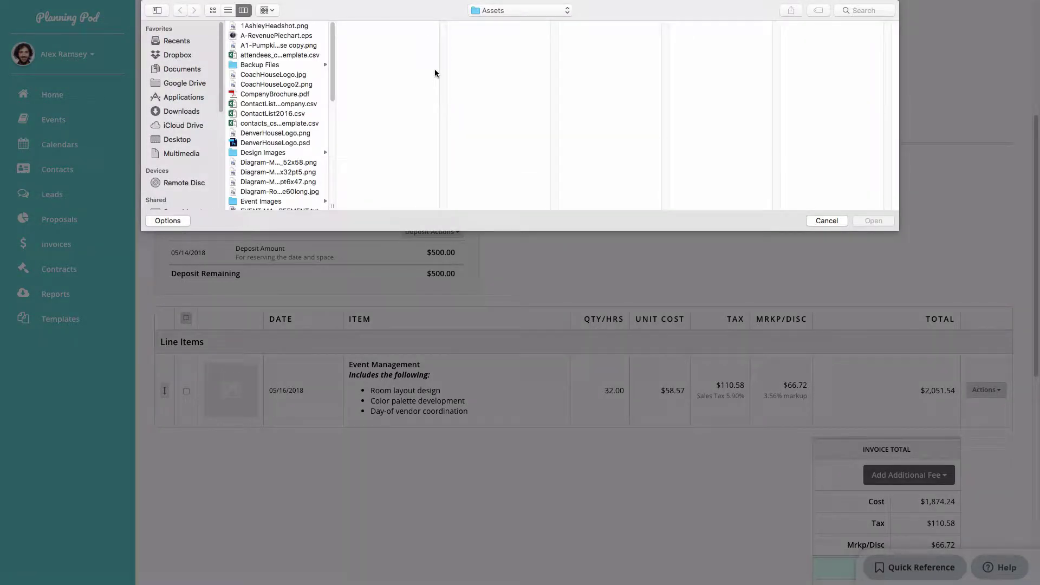
pyautogui.click(271, 152)
pyautogui.click(366, 95)
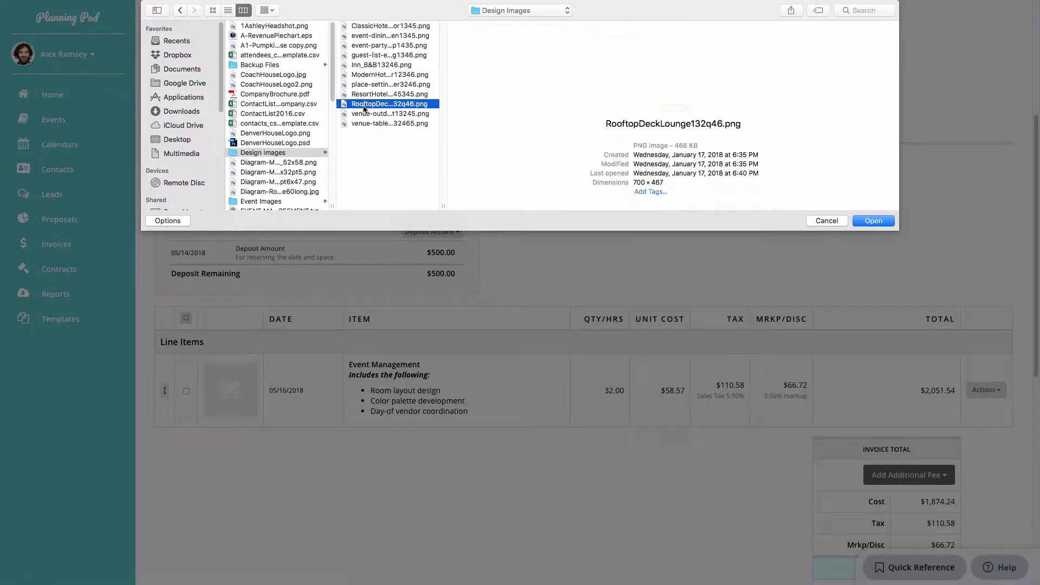
pyautogui.click(364, 104)
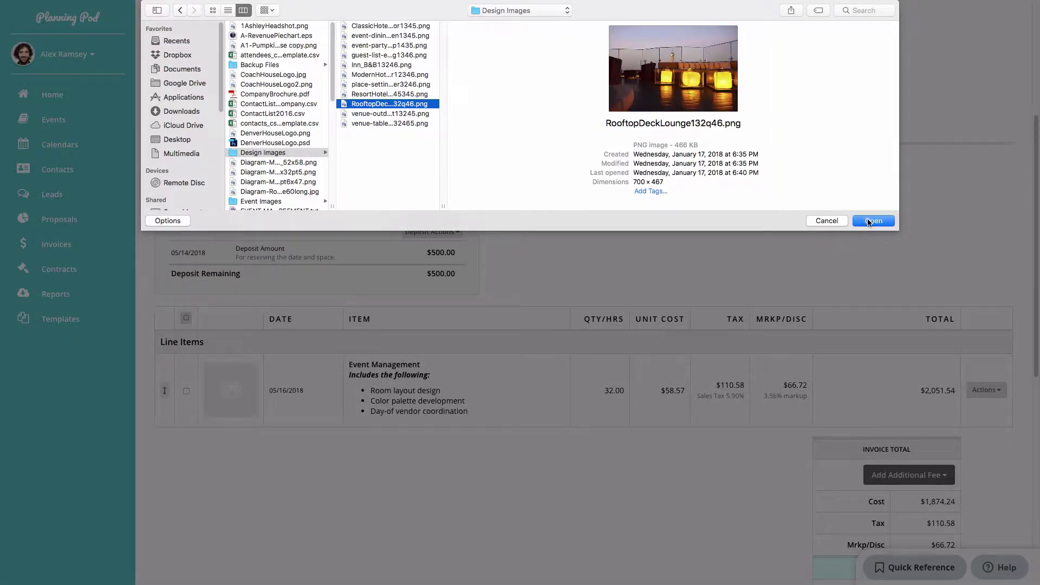
pyautogui.click(872, 221)
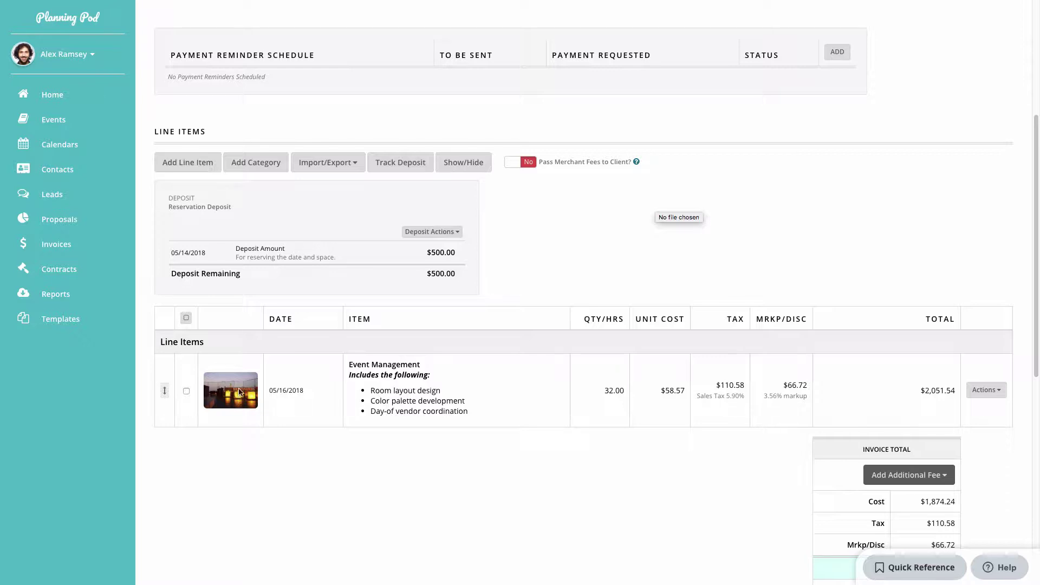
pyautogui.scroll(2, 238, 391)
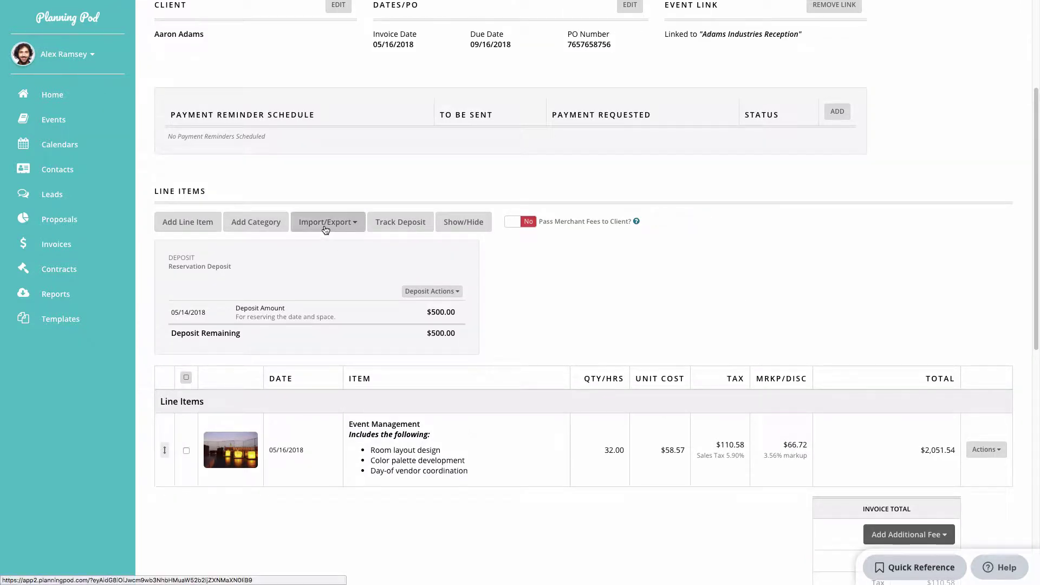
pyautogui.click(326, 230)
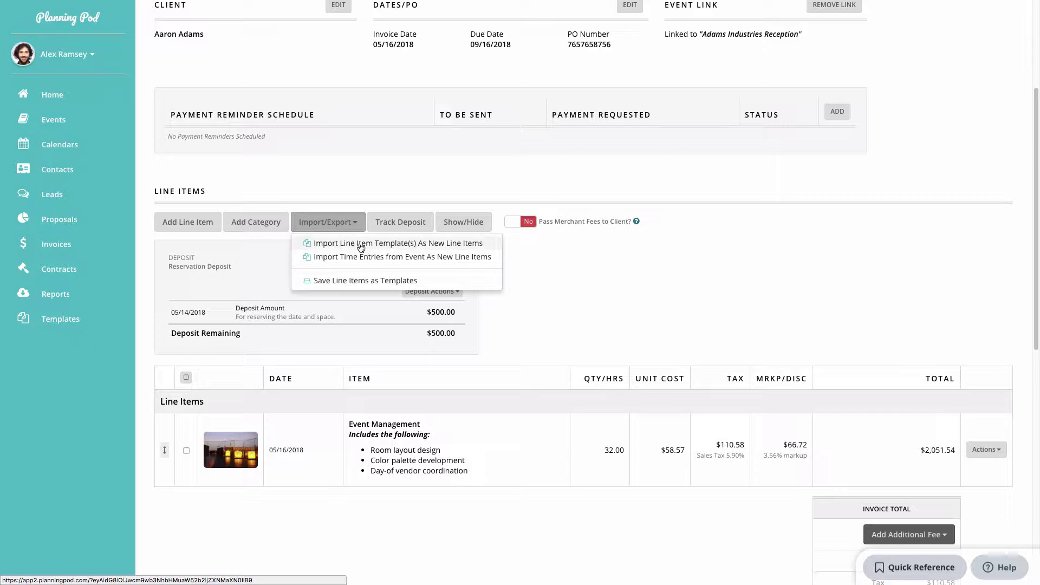
pyautogui.click(66, 322)
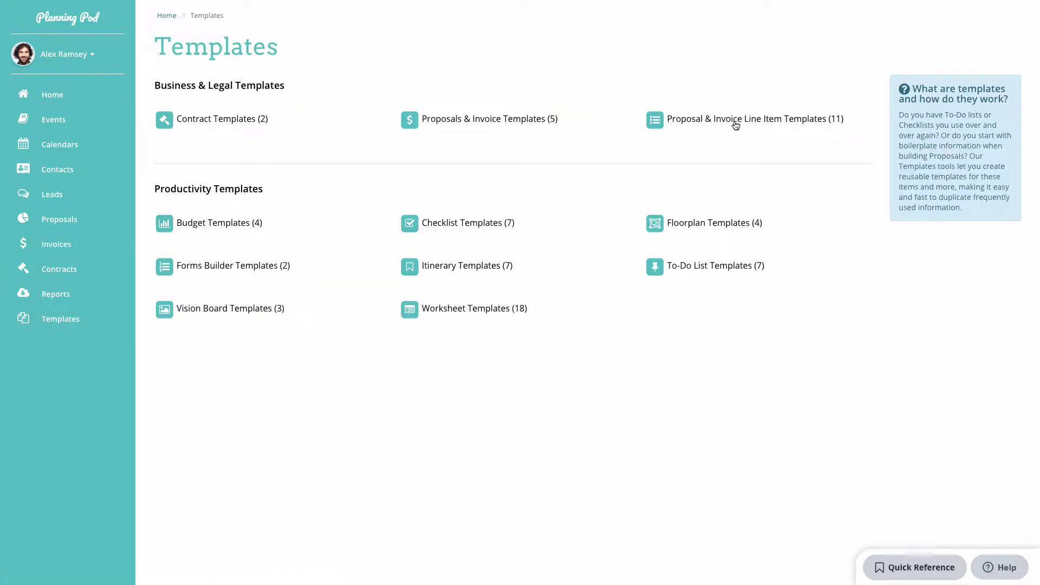
pyautogui.click(735, 126)
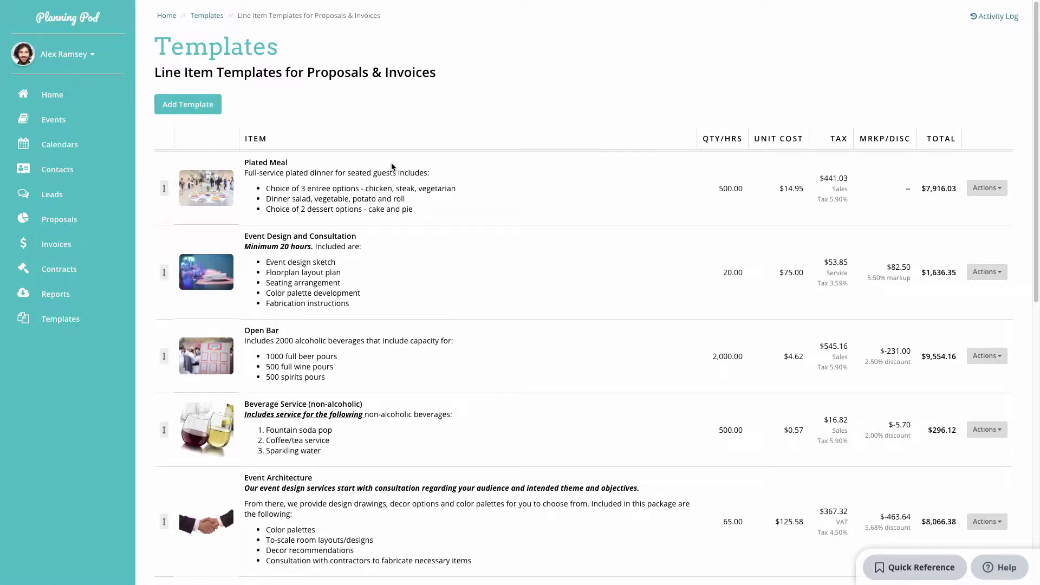
pyautogui.scroll(-4, 362, 193)
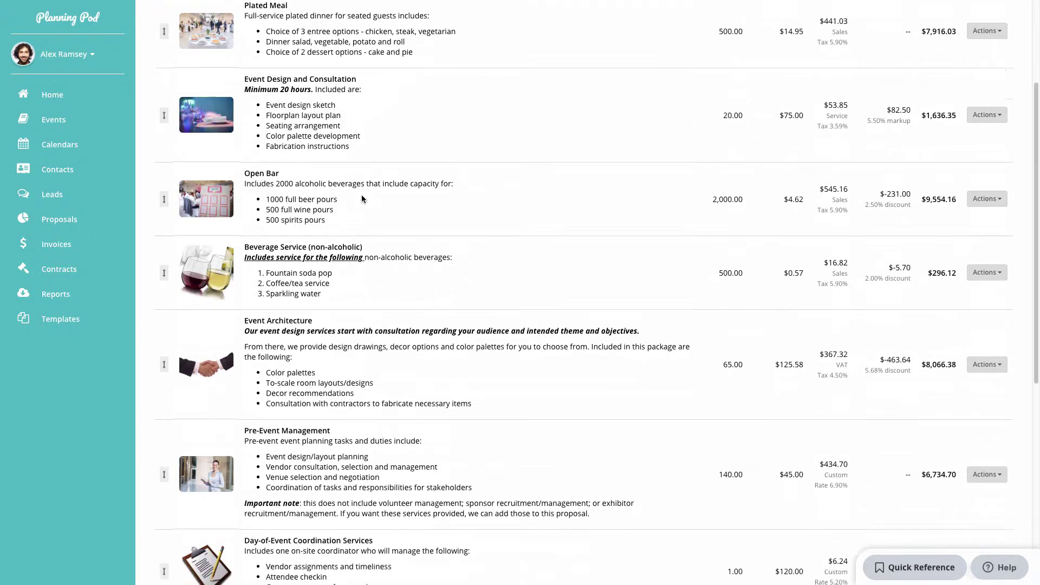
pyautogui.scroll(4, 510, 335)
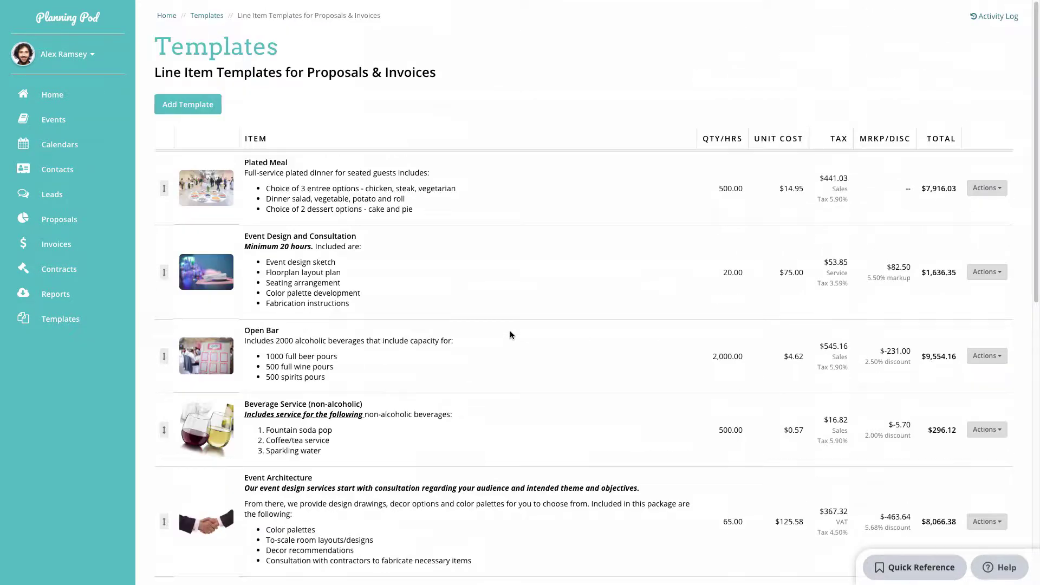
pyautogui.click(214, 110)
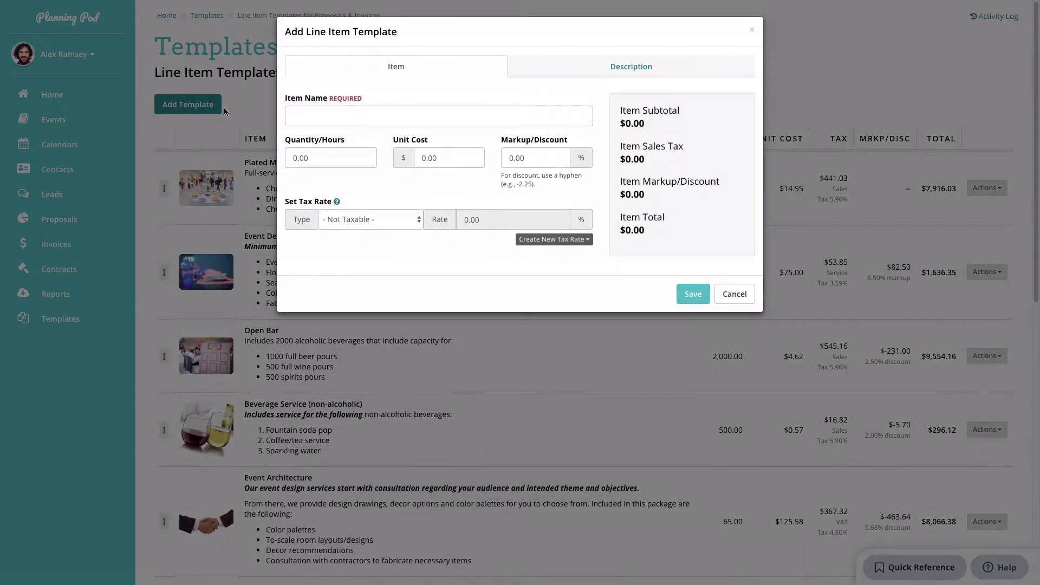
pyautogui.click(597, 69)
pyautogui.click(734, 279)
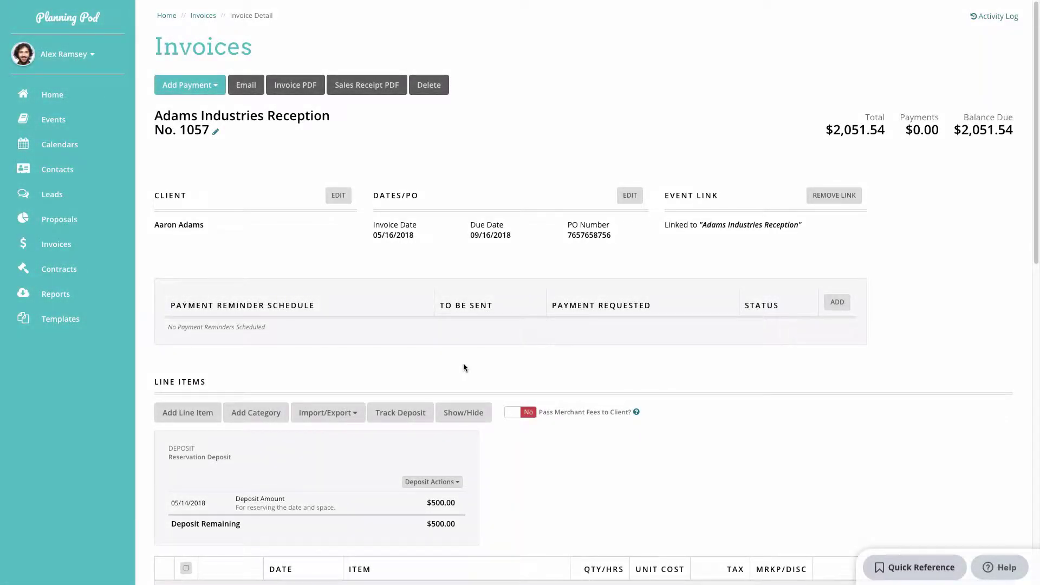
# Begin a template import, selecting Plated Meal, Beverage Service (non-alcoholic) and Chair Rentals.
pyautogui.scroll(-2, 463, 368)
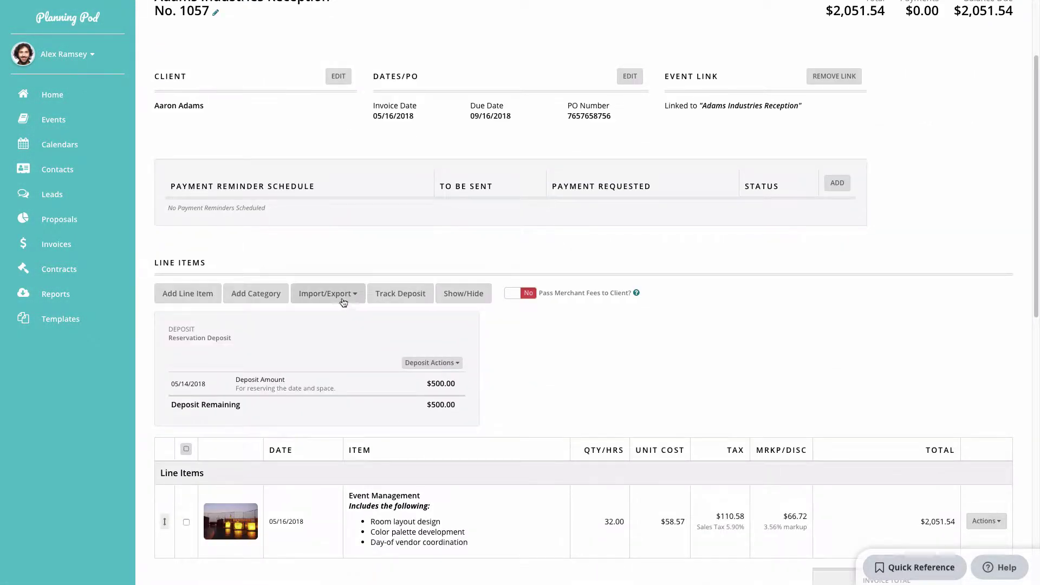
pyautogui.click(342, 296)
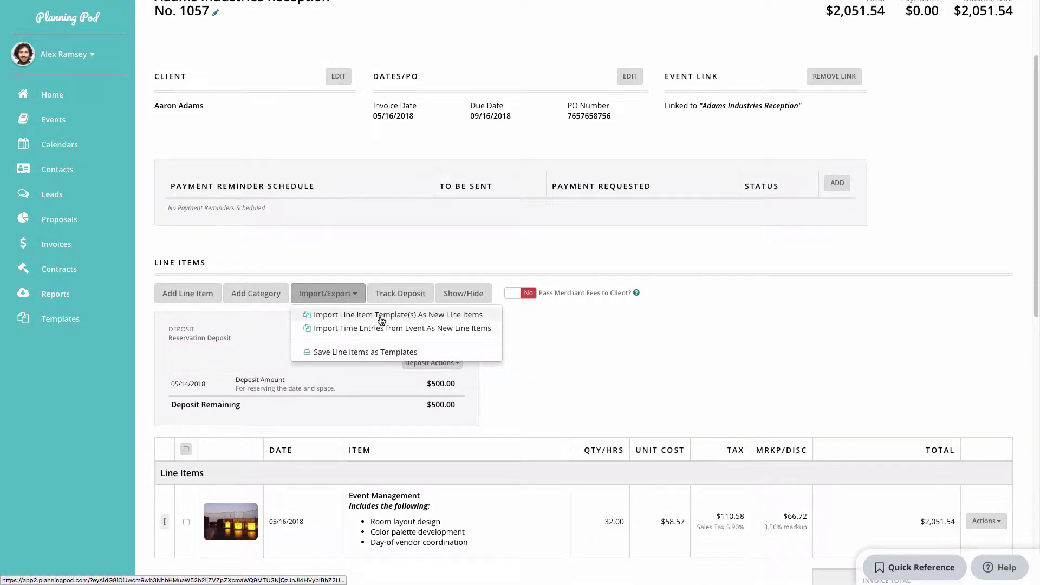
pyautogui.click(382, 321)
pyautogui.click(434, 73)
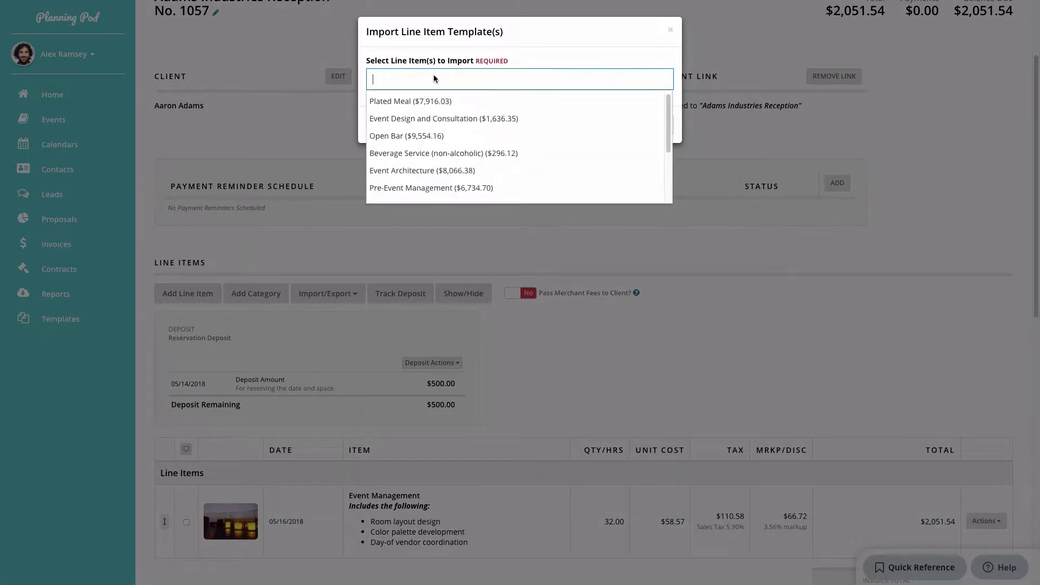
pyautogui.click(430, 101)
pyautogui.click(486, 81)
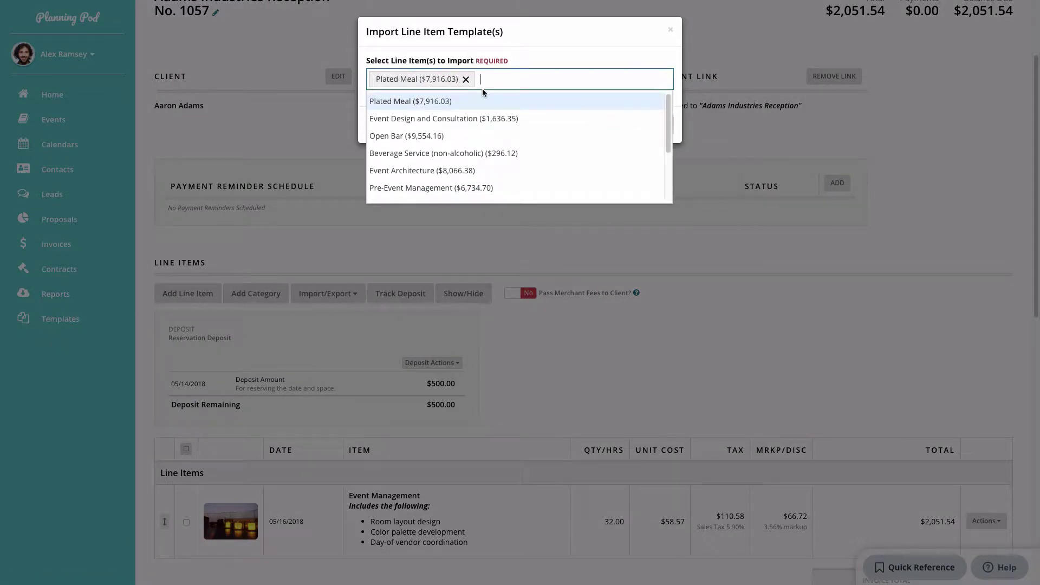
pyautogui.click(443, 153)
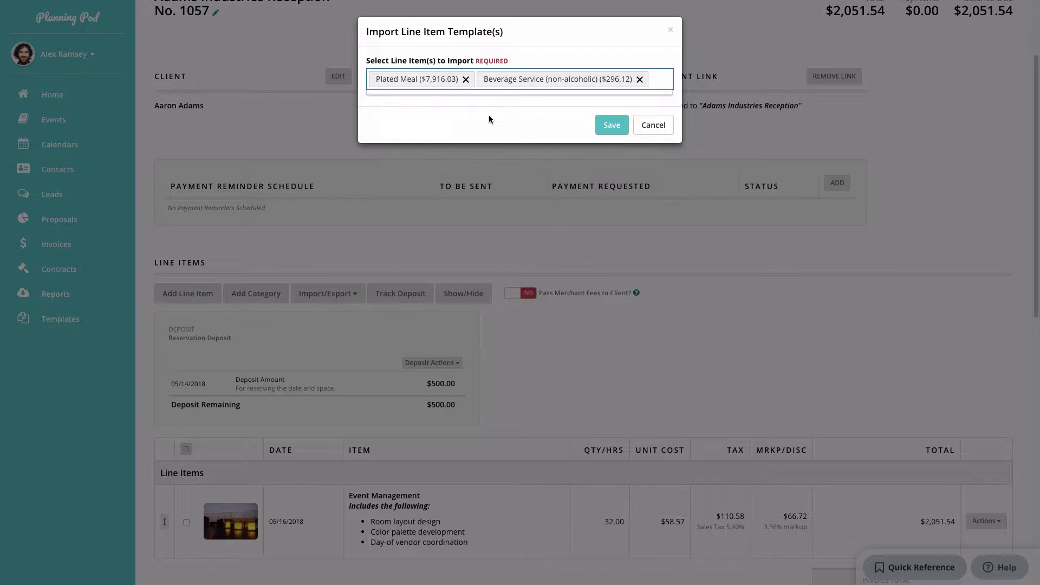
pyautogui.click(649, 86)
pyautogui.scroll(-3, 527, 177)
pyautogui.click(508, 187)
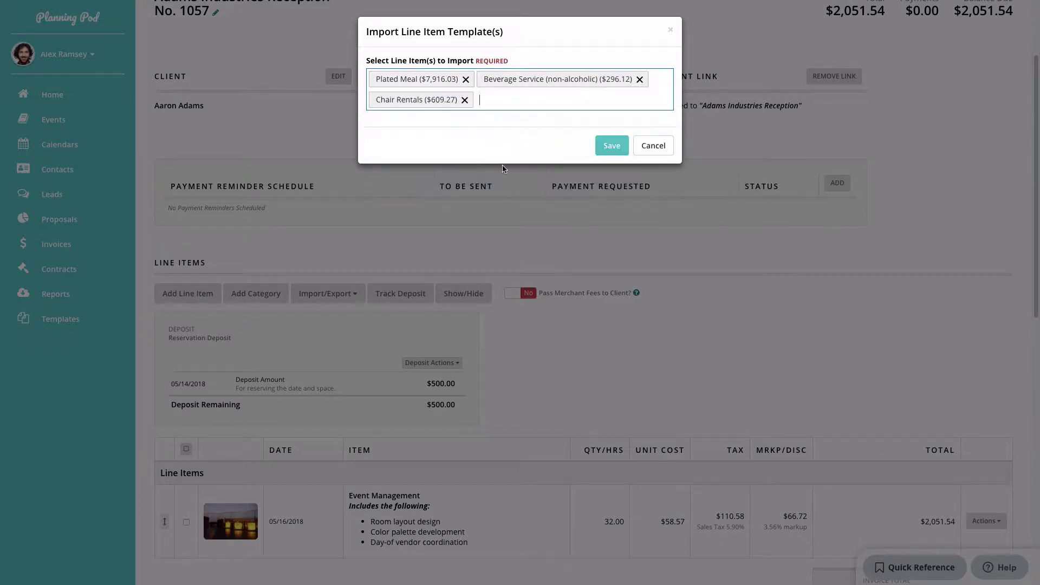
# Add Table Rentals, Venue Rental and Event Architecture, then import all six templates.
pyautogui.click(584, 101)
pyautogui.click(453, 197)
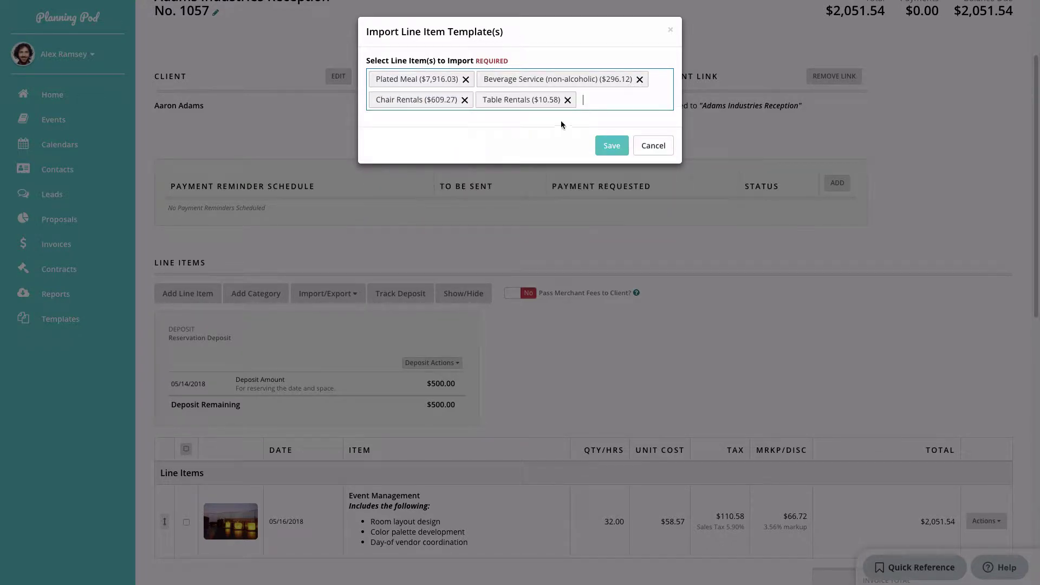
pyautogui.click(584, 93)
pyautogui.click(457, 179)
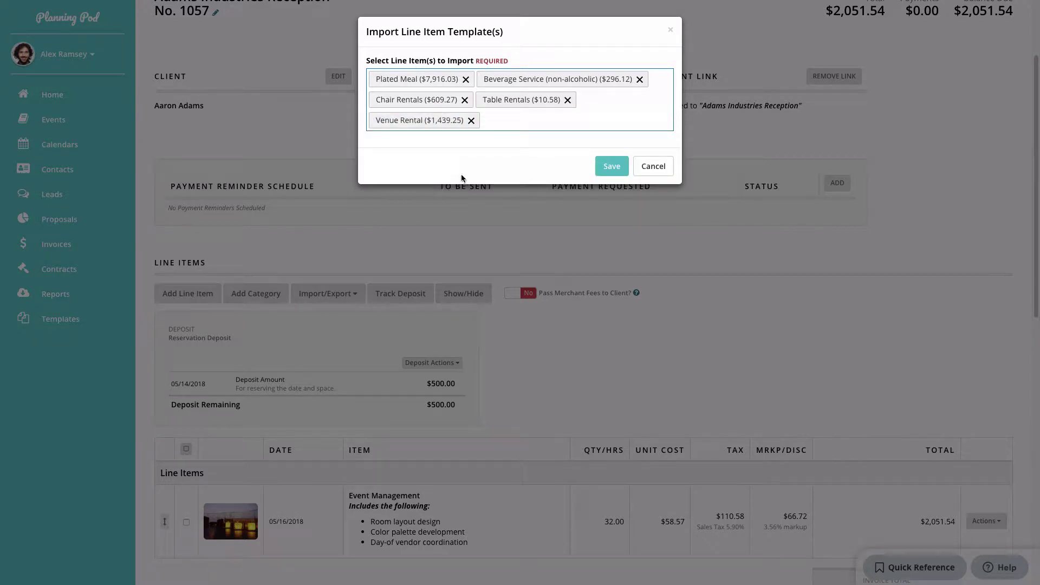
pyautogui.click(550, 121)
pyautogui.scroll(2, 442, 199)
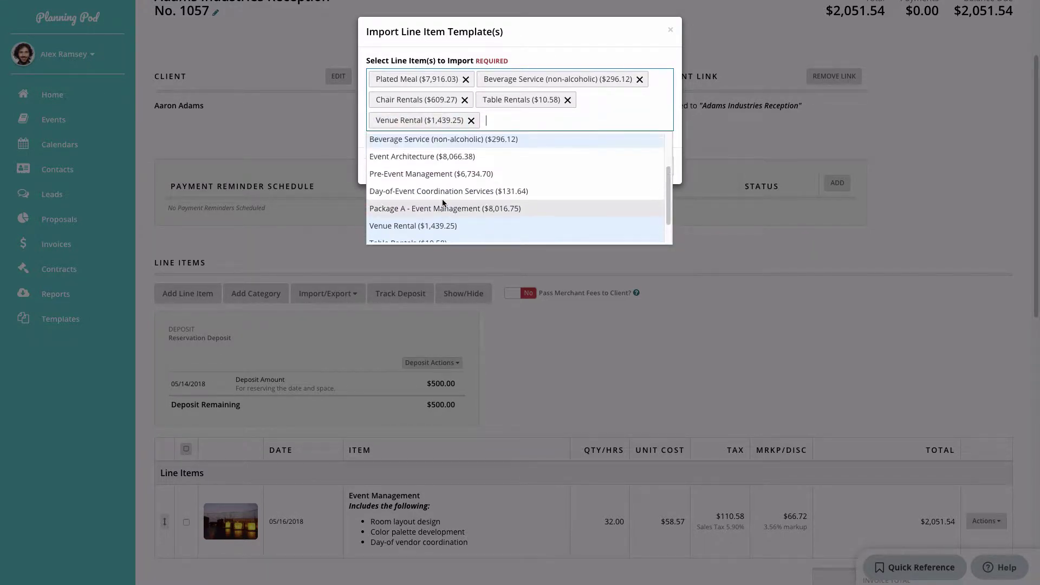
pyautogui.click(446, 164)
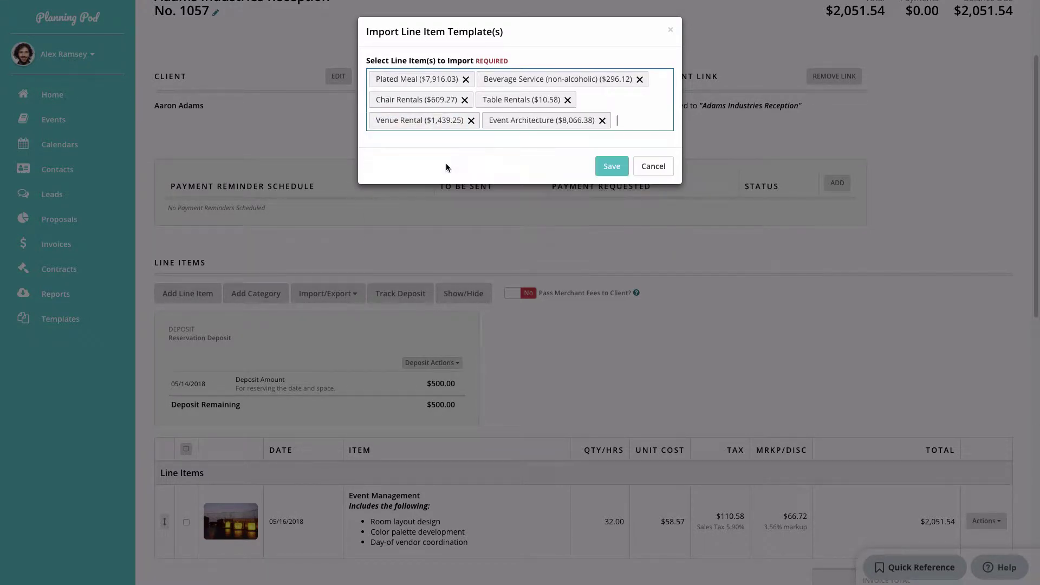
pyautogui.click(612, 167)
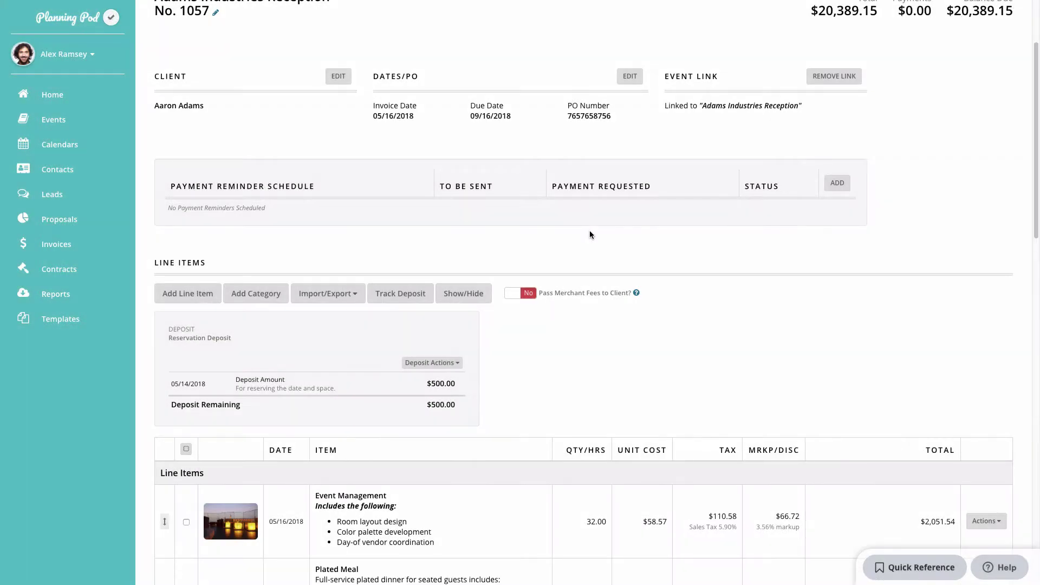
pyautogui.scroll(-2, 589, 234)
pyautogui.scroll(-7, 589, 234)
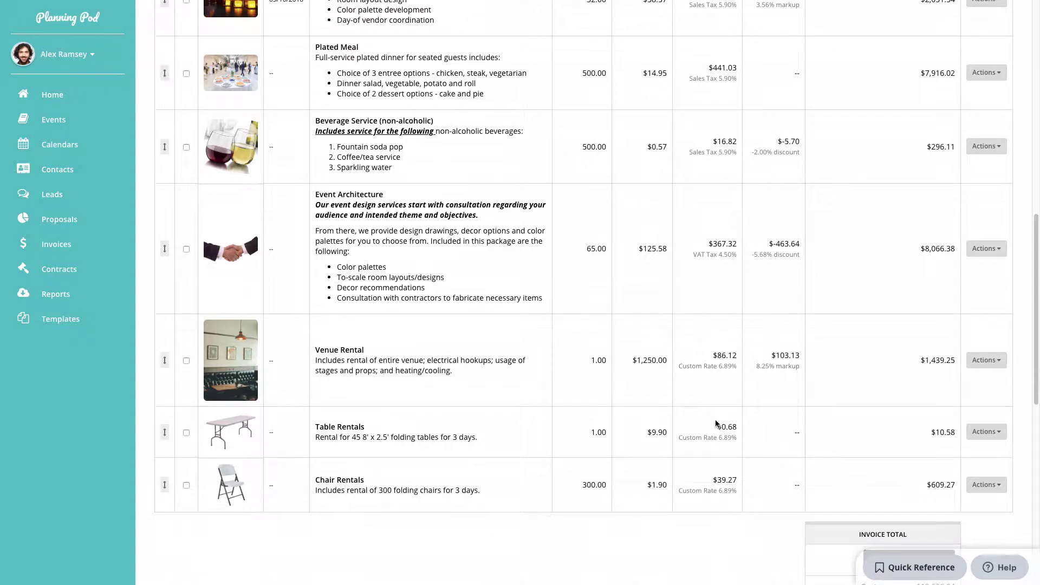
pyautogui.click(977, 432)
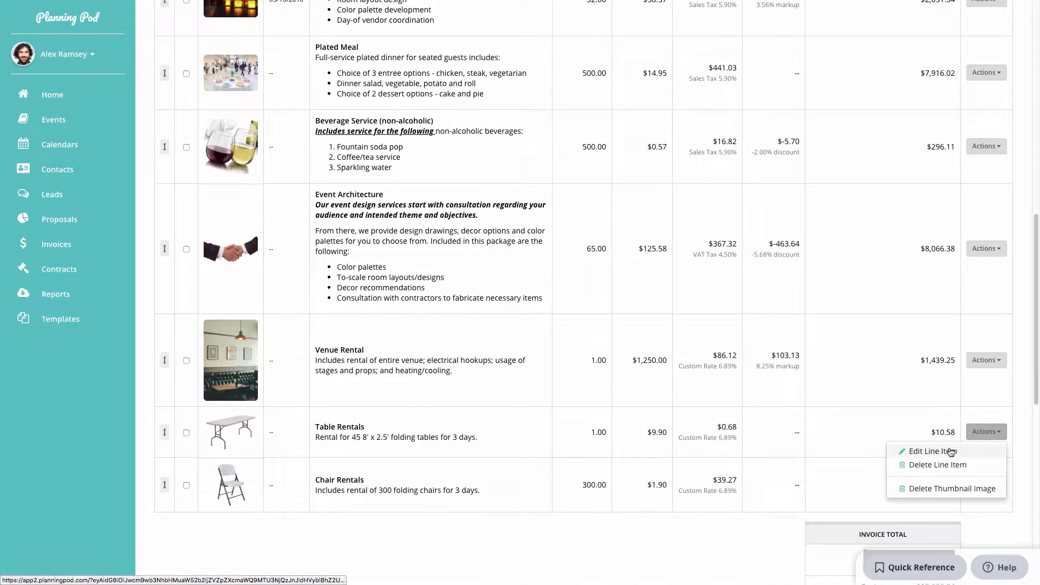
pyautogui.click(932, 451)
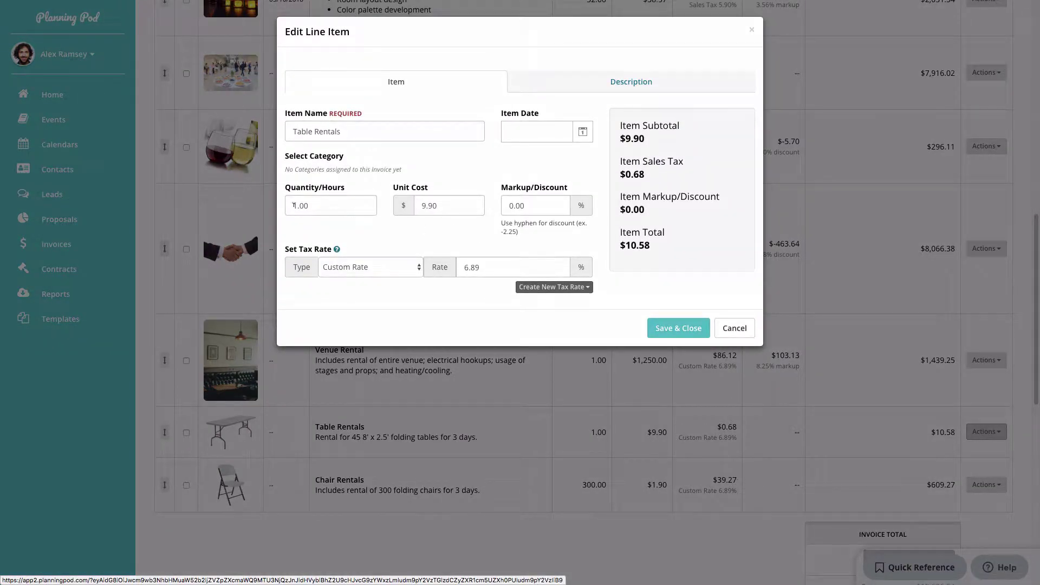
pyautogui.moveTo(296, 204); pyautogui.dragTo(287, 205)
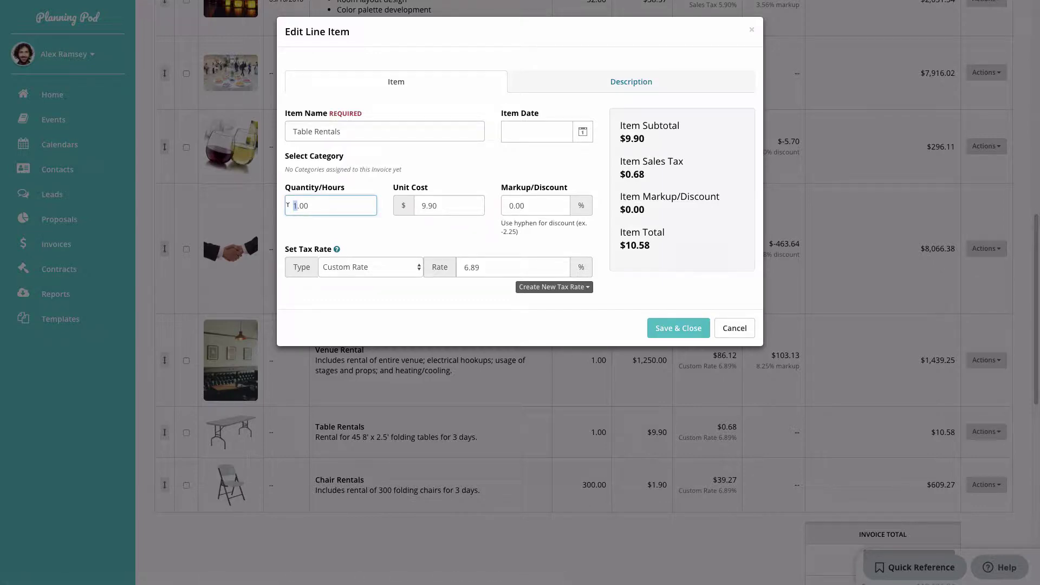
pyautogui.write('34')
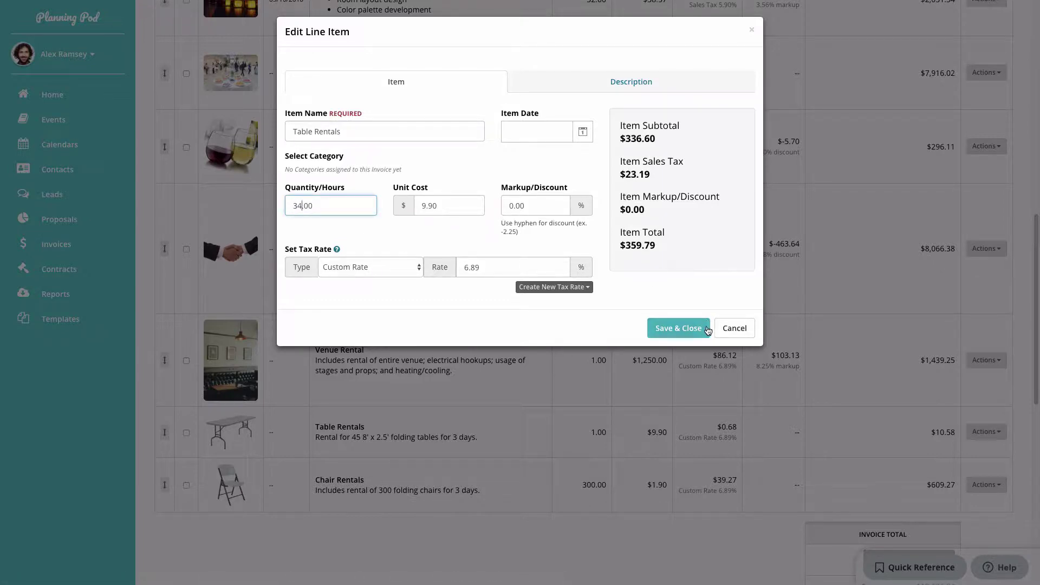
pyautogui.click(700, 330)
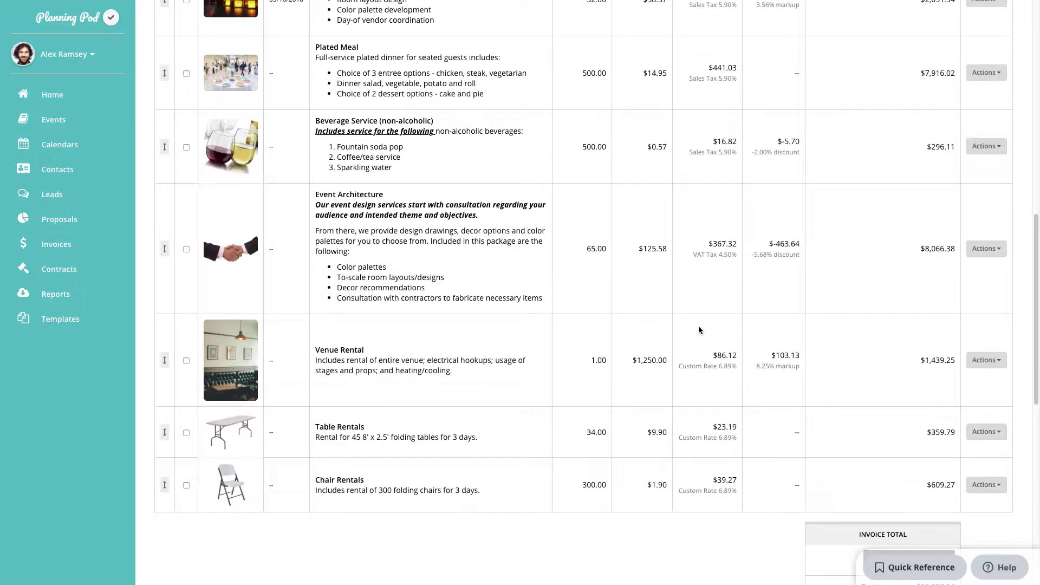
pyautogui.scroll(7, 699, 330)
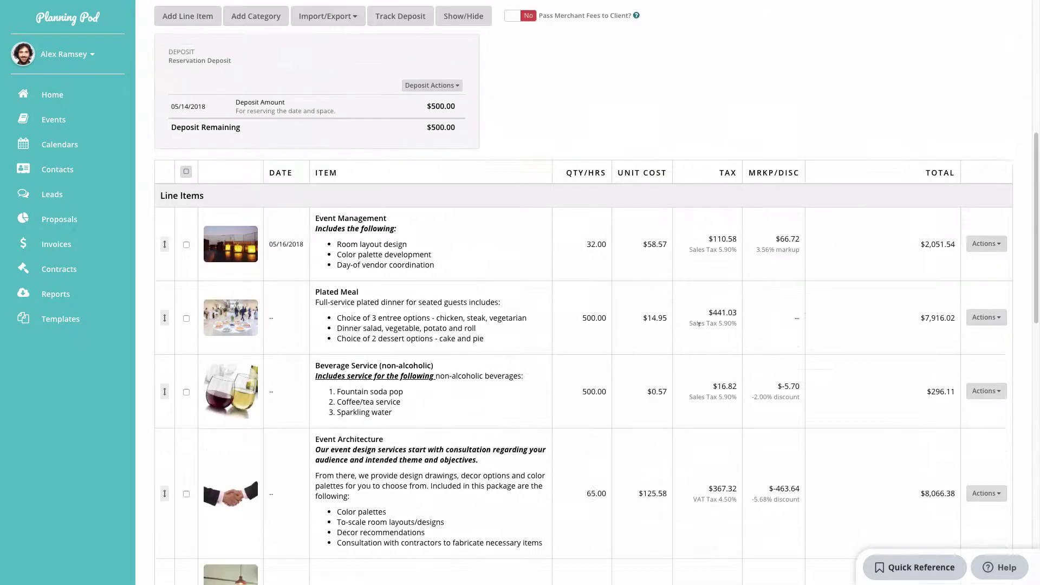
pyautogui.scroll(1, 698, 326)
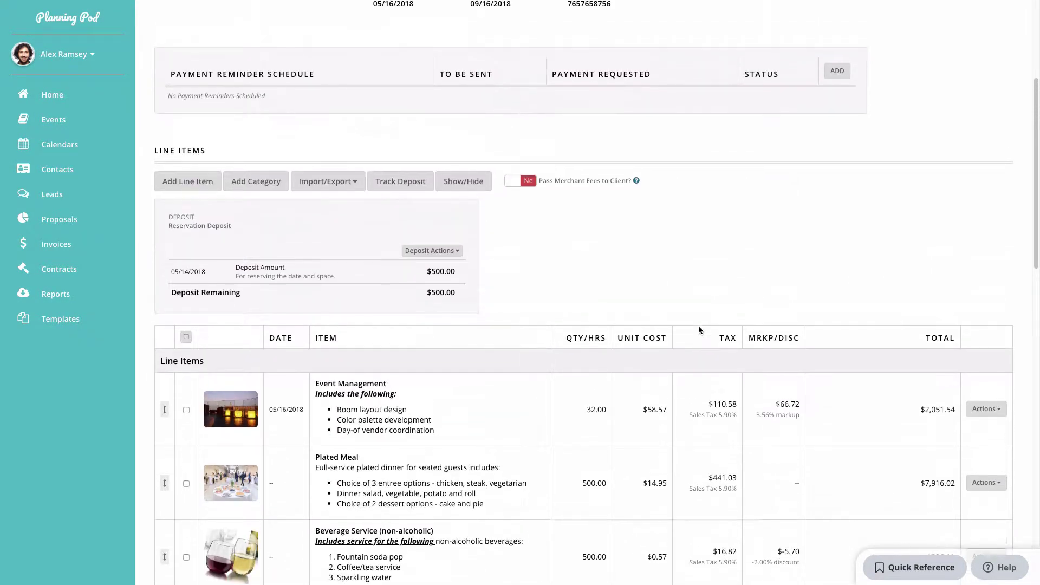
# Add Rentals and Food-&-Beverage as invoice categories without creating a new one, and save.
pyautogui.click(275, 185)
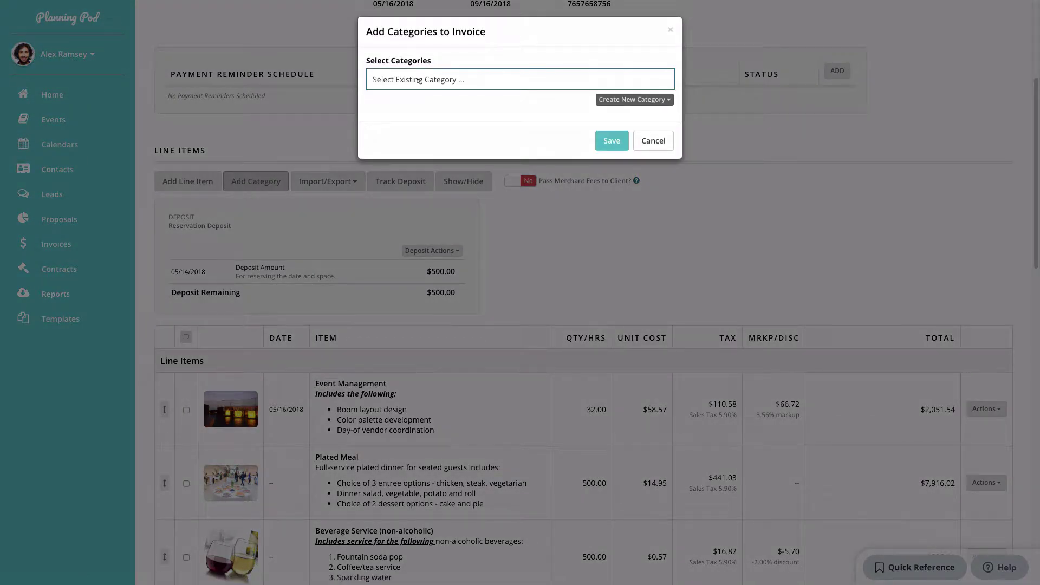
pyautogui.click(418, 85)
pyautogui.scroll(-1, 407, 139)
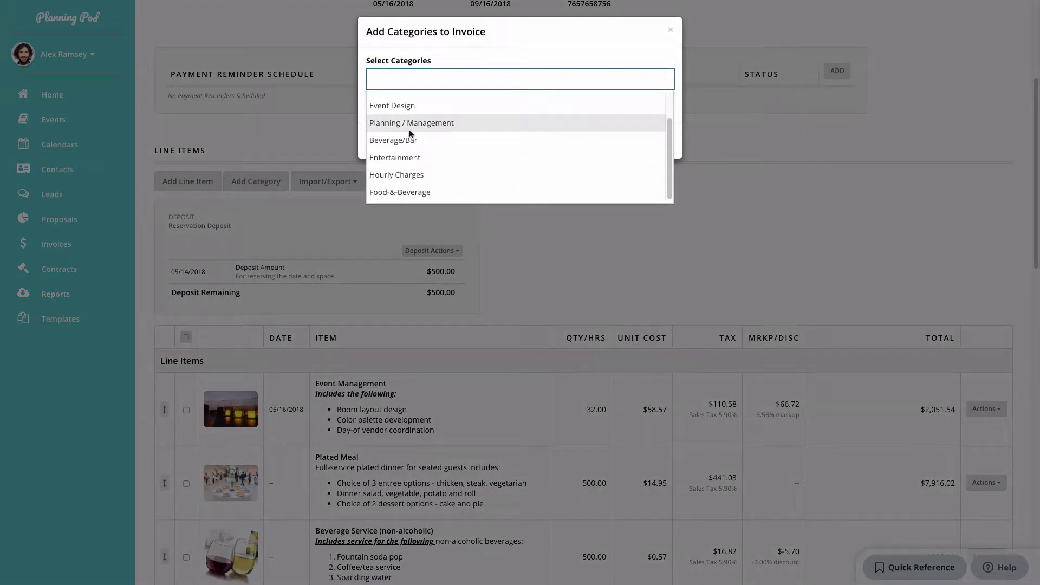
pyautogui.scroll(1, 422, 119)
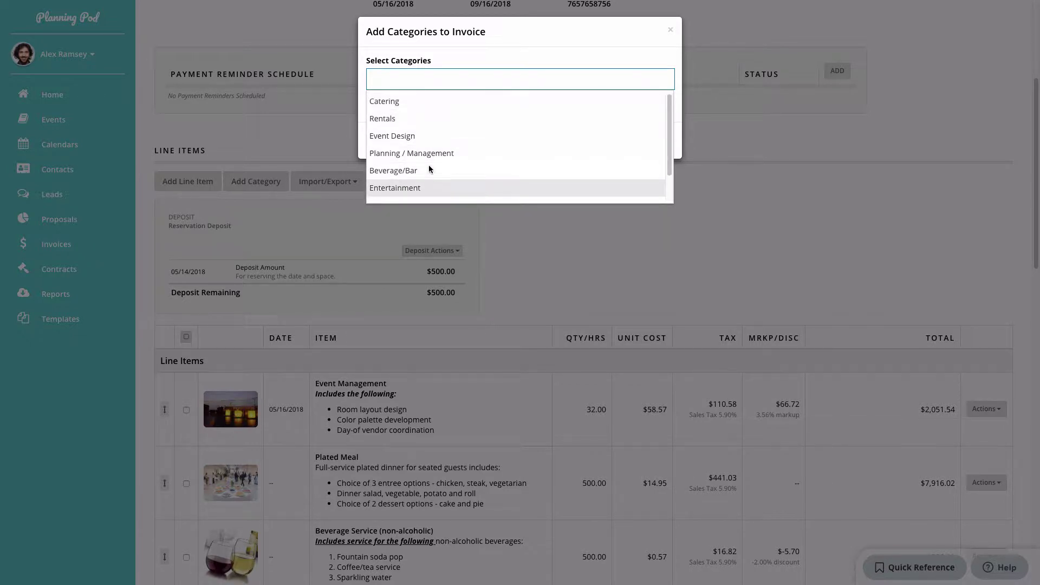
pyautogui.click(413, 118)
pyautogui.click(477, 80)
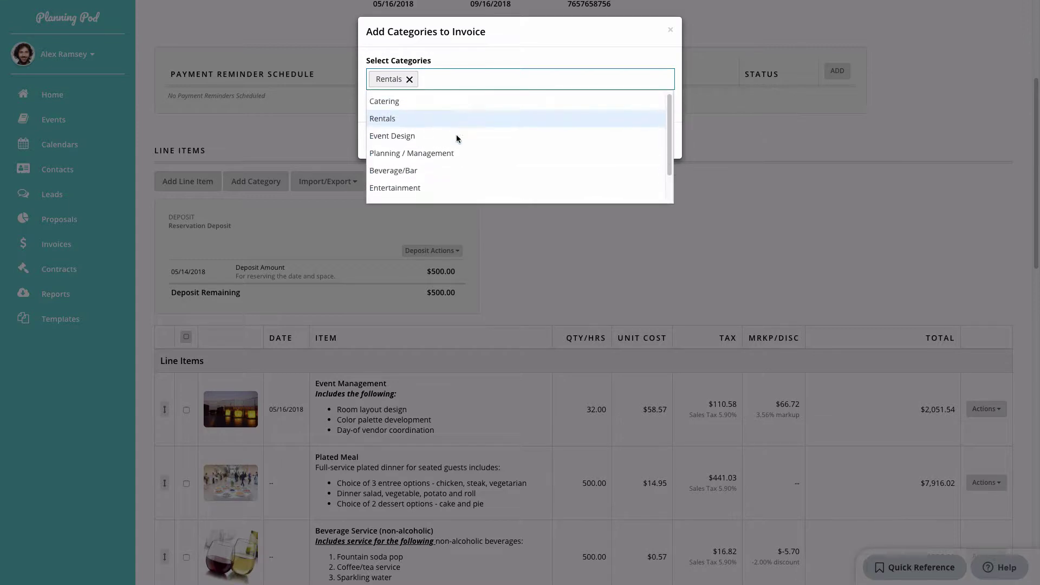
pyautogui.scroll(-2, 455, 140)
pyautogui.click(432, 196)
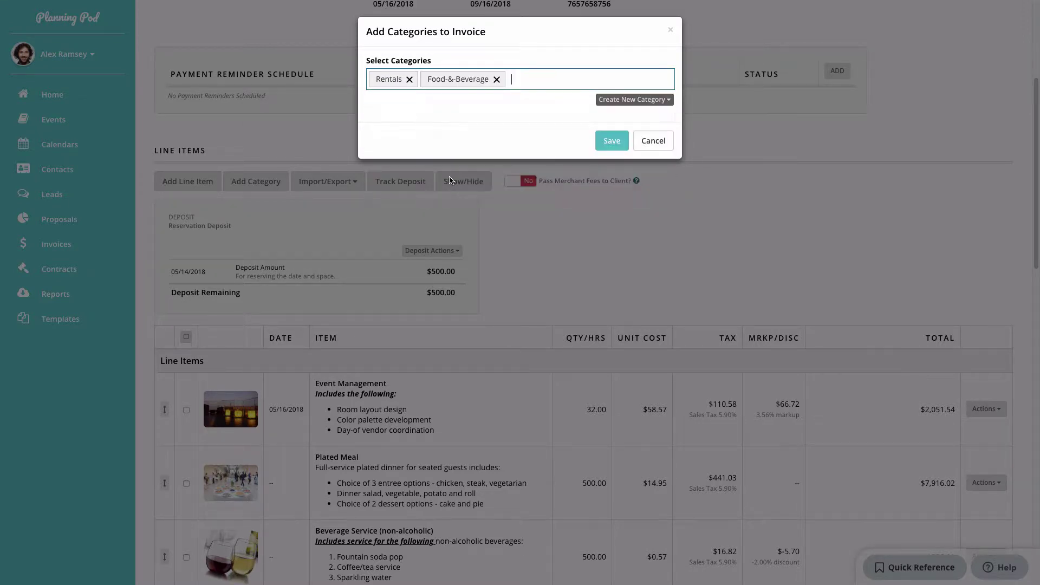
pyautogui.click(639, 100)
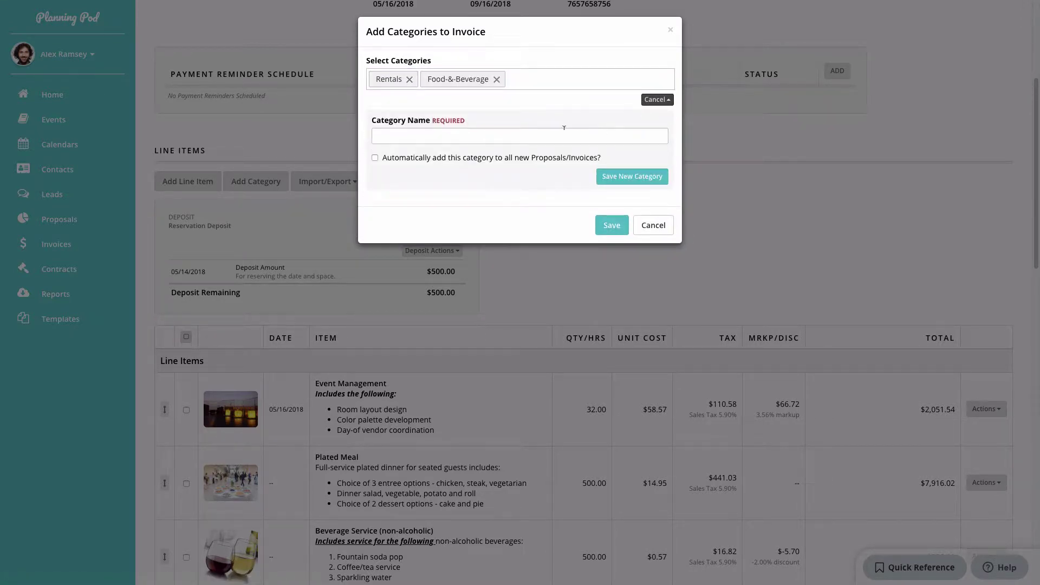
pyautogui.click(657, 100)
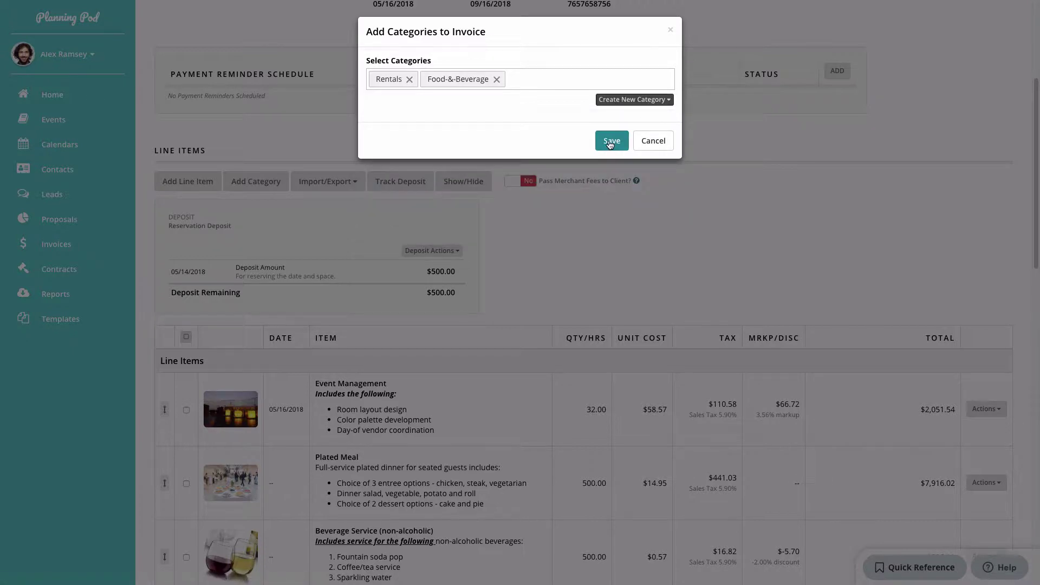
pyautogui.click(610, 140)
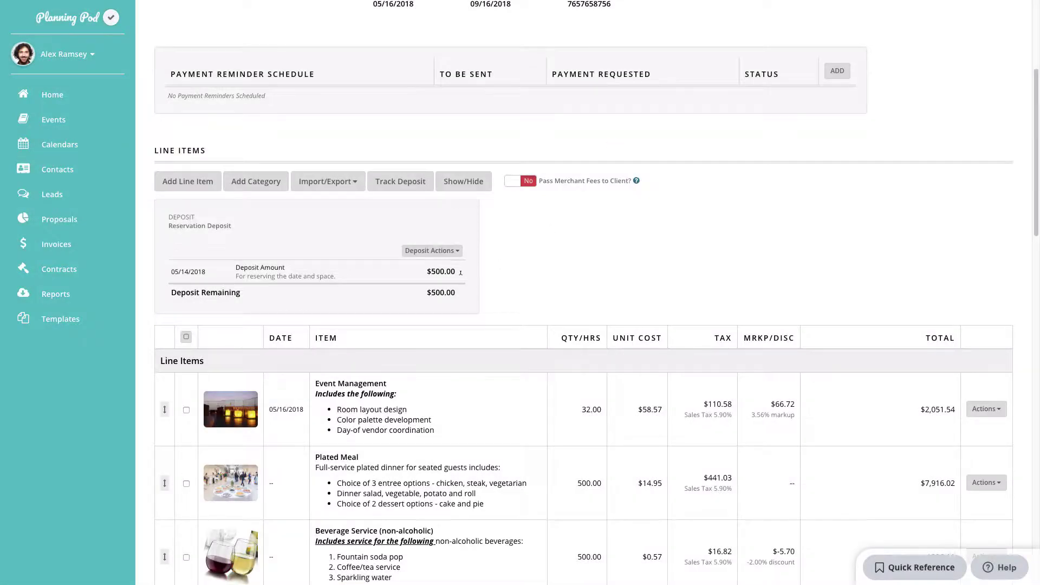
pyautogui.scroll(-5, 460, 278)
pyautogui.scroll(-7, 460, 278)
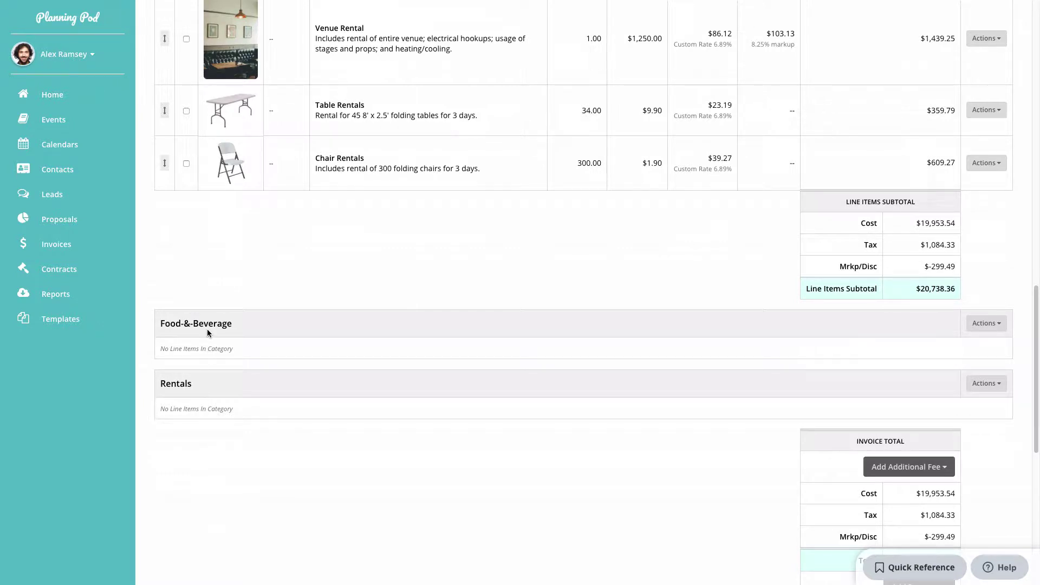
# Change the Chair Rentals line item's category to Rentals.
pyautogui.scroll(3, 207, 330)
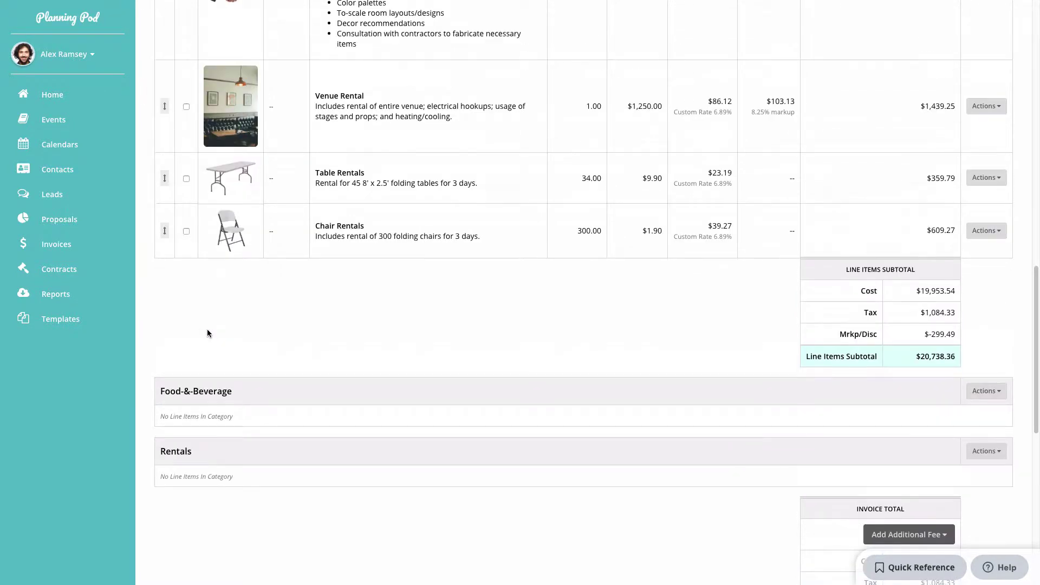
pyautogui.click(986, 299)
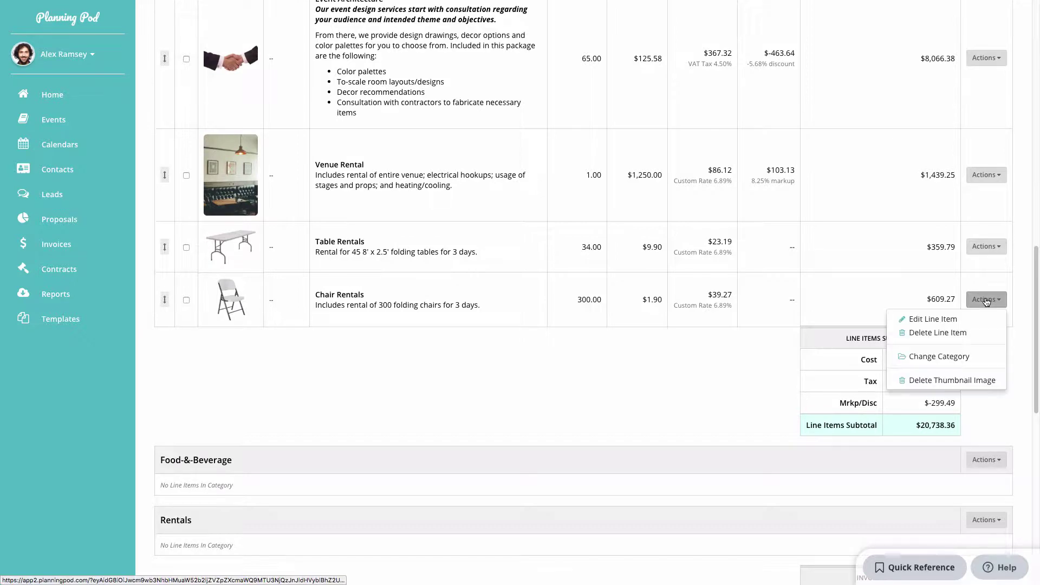
pyautogui.click(945, 356)
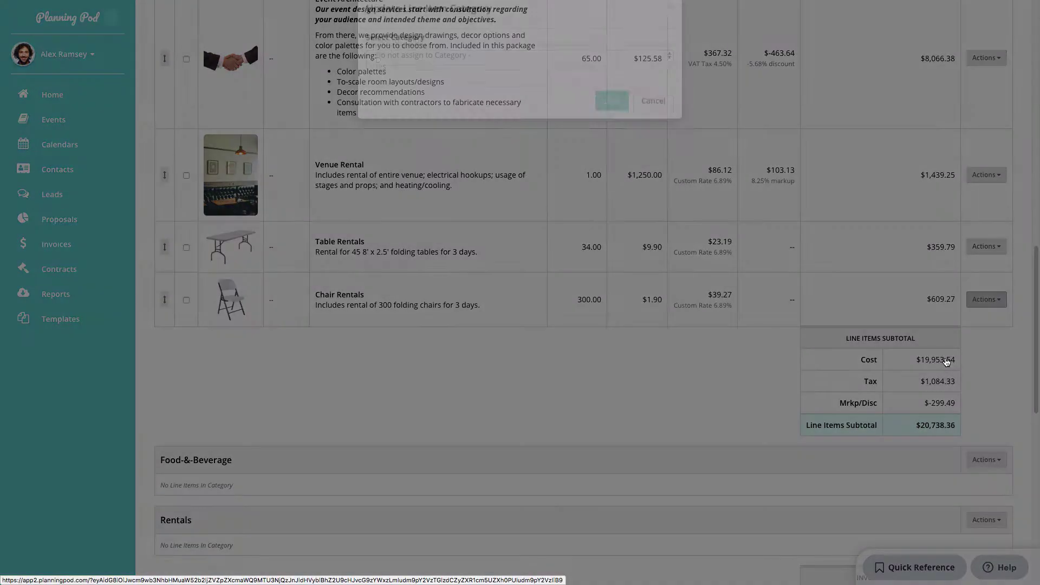
pyautogui.click(448, 78)
pyautogui.click(477, 99)
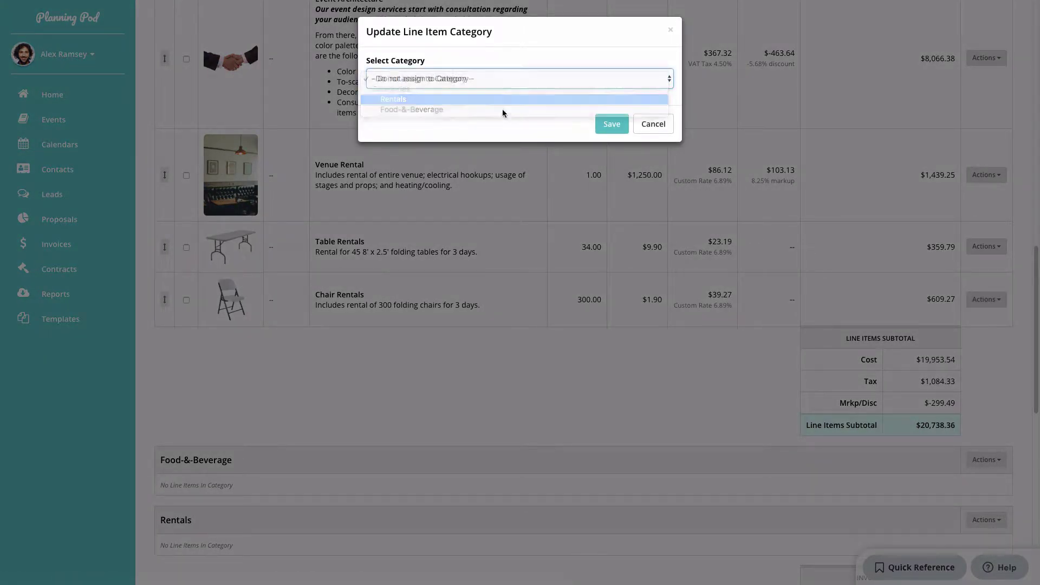
pyautogui.click(606, 126)
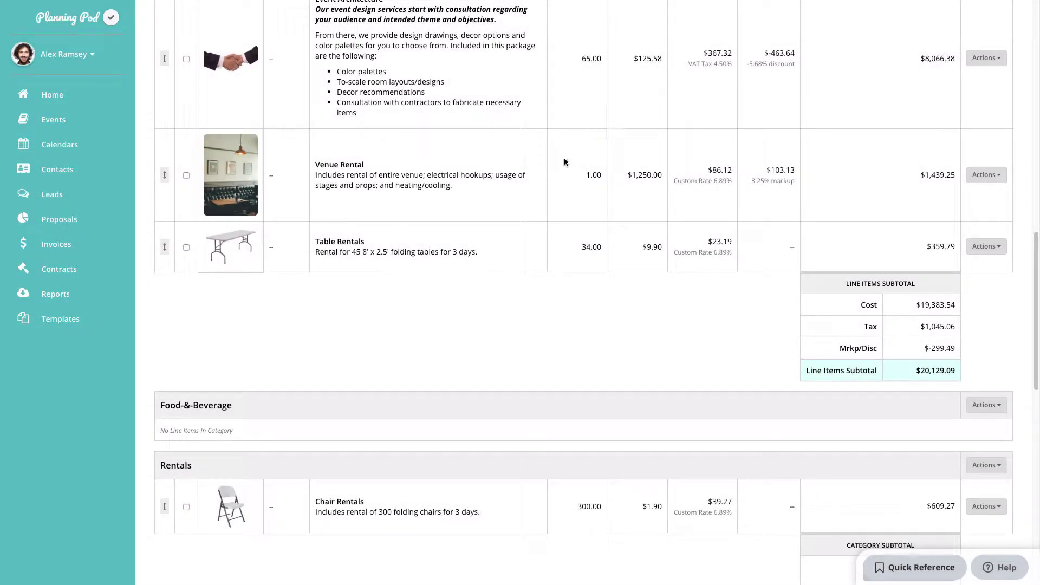
# Move the Table Rentals and Venue Rental line items together into the Rentals category.
pyautogui.scroll(2, 231, 285)
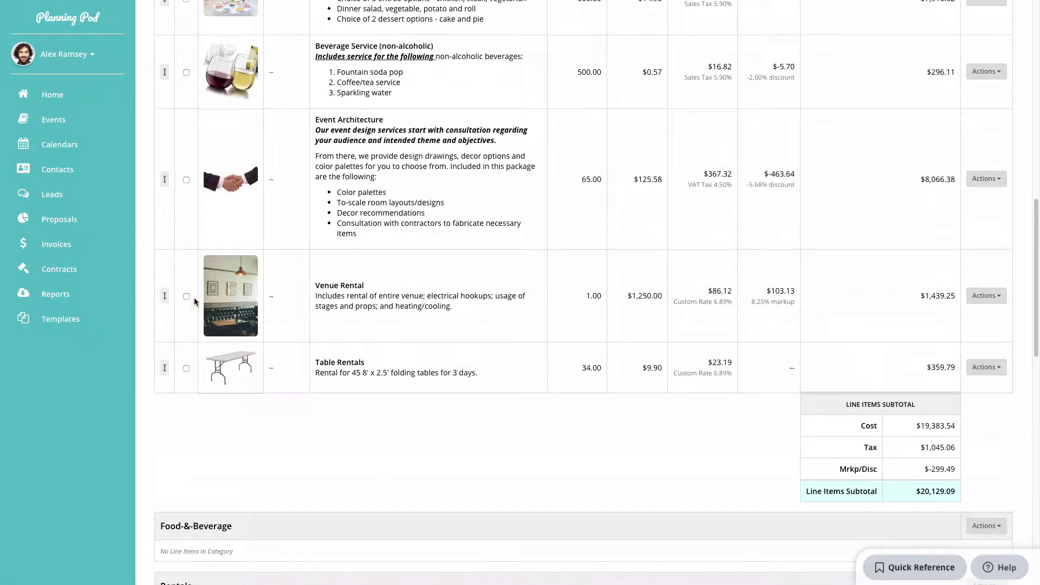
pyautogui.click(186, 368)
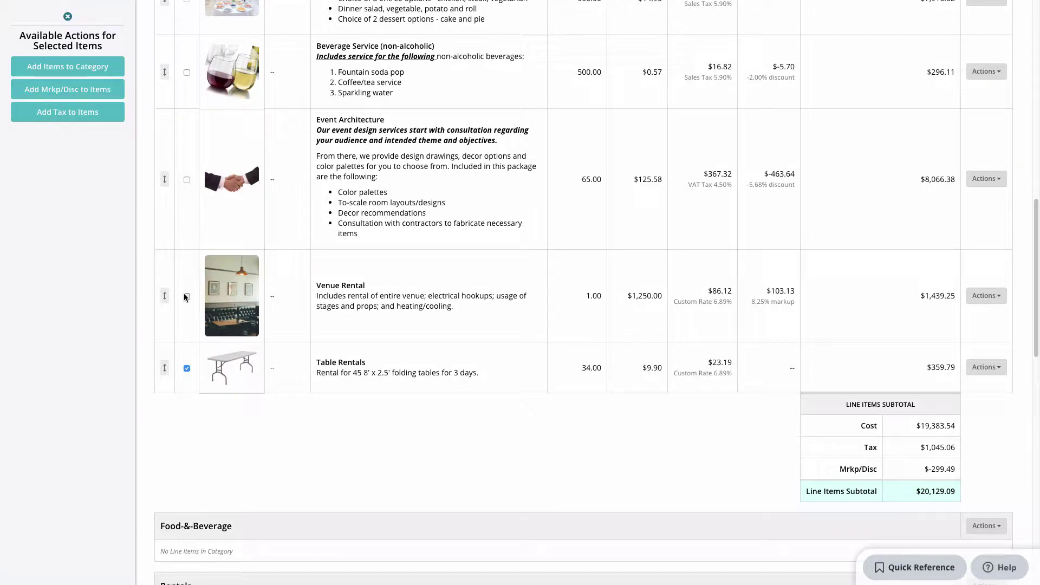
pyautogui.click(186, 297)
pyautogui.click(80, 67)
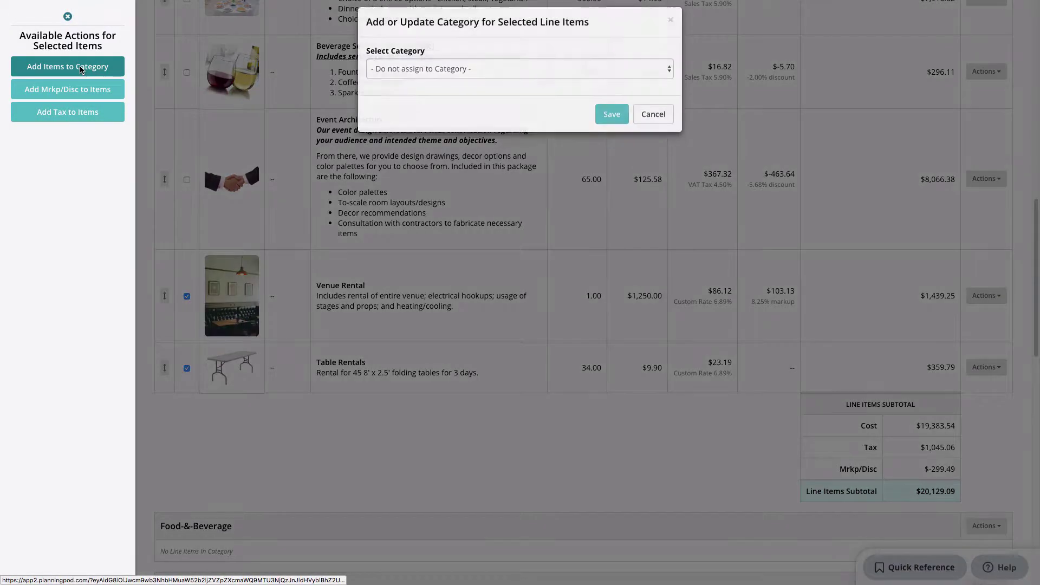
pyautogui.click(452, 77)
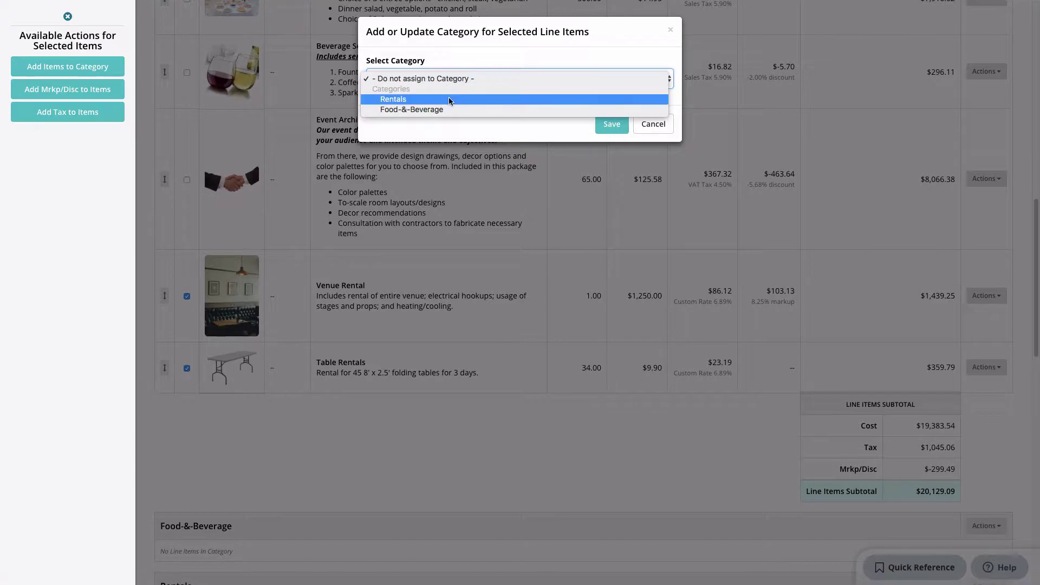
pyautogui.click(449, 97)
pyautogui.click(612, 124)
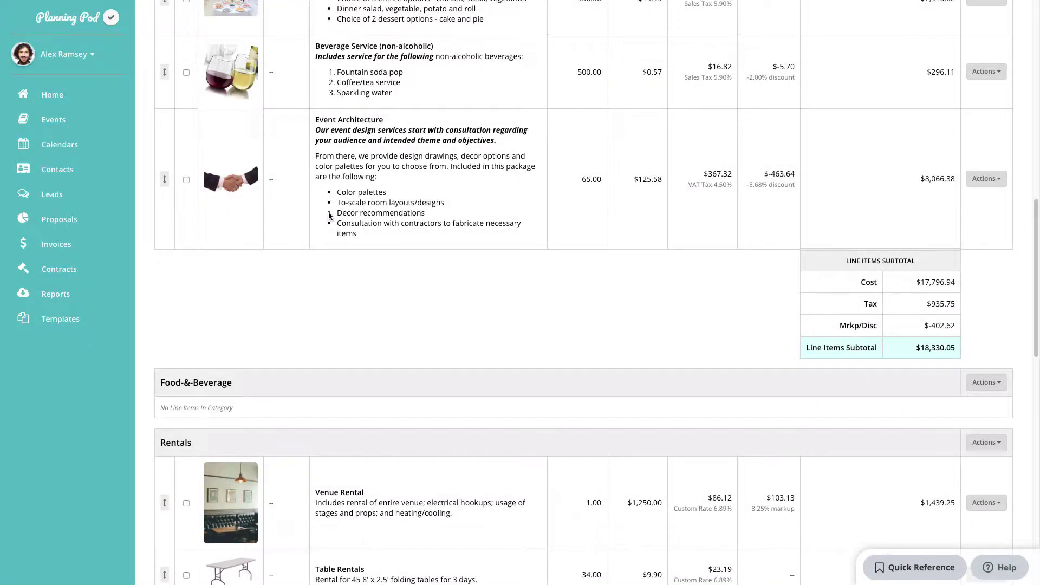
pyautogui.scroll(3, 329, 215)
# Select Plated Meal and Beverage Service, leaving their markup and Not Taxable tax unchanged.
pyautogui.click(186, 183)
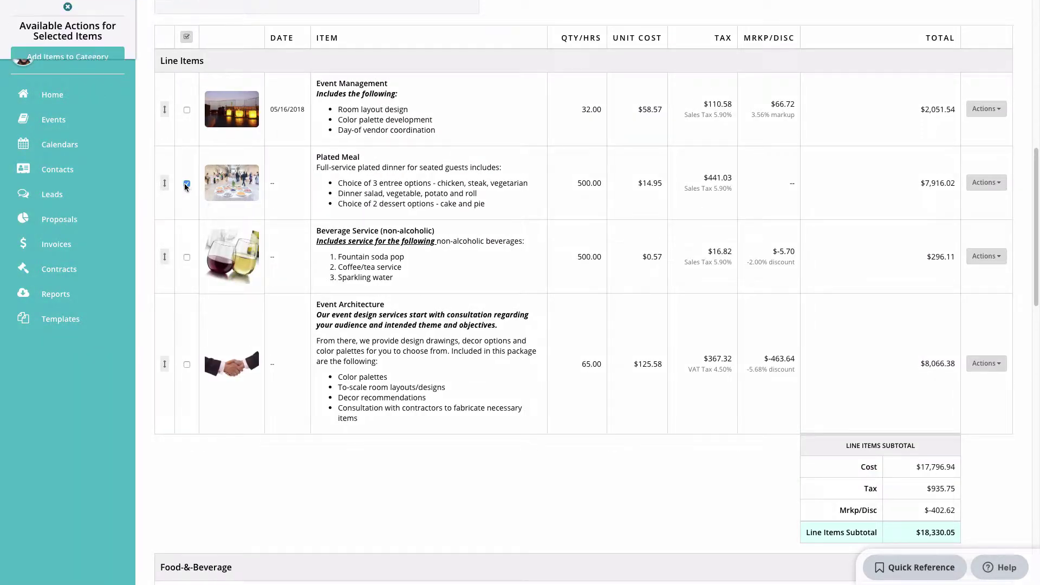
pyautogui.click(185, 256)
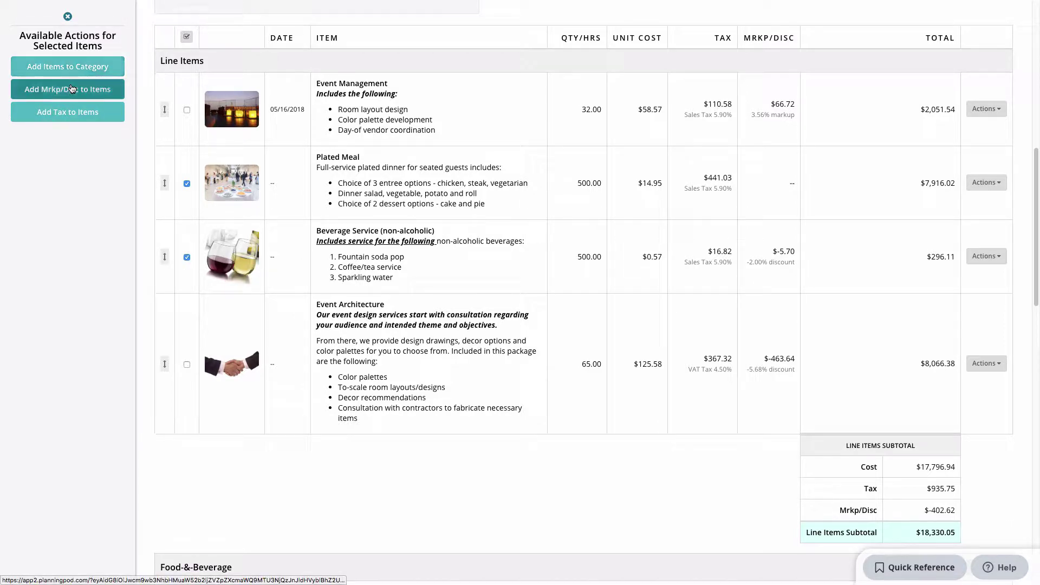
pyautogui.click(70, 89)
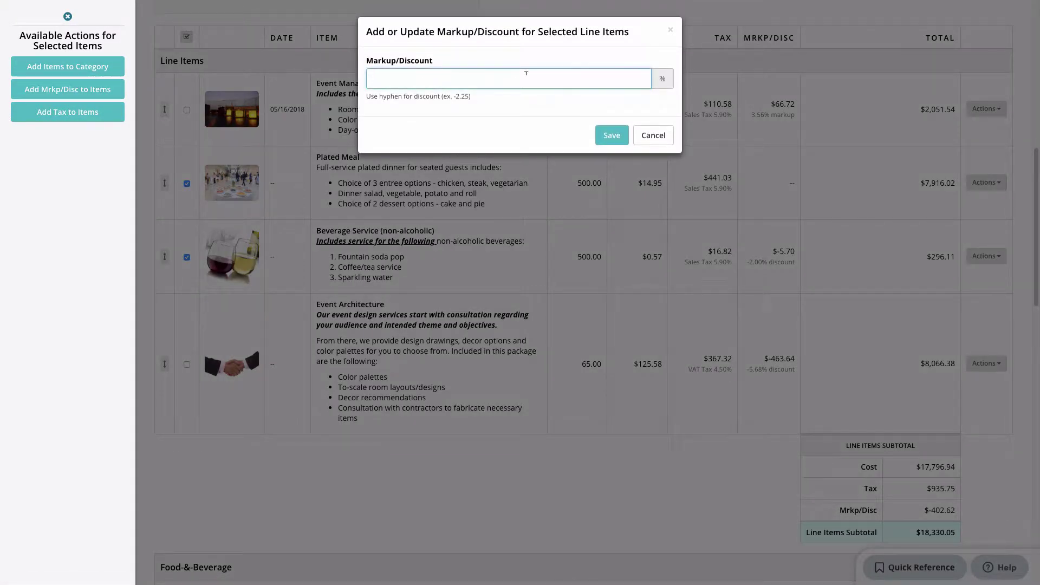
pyautogui.click(669, 137)
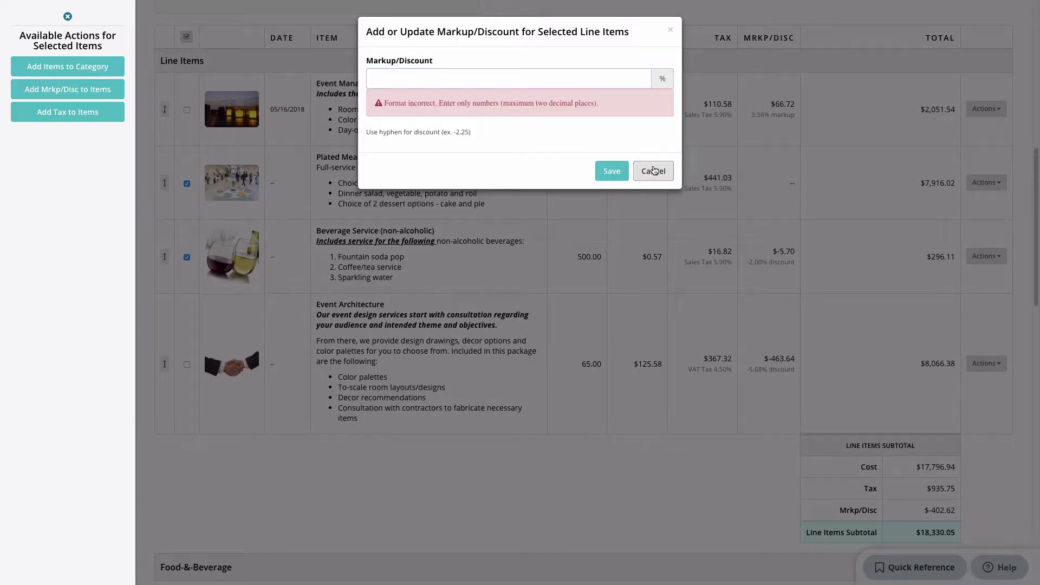
pyautogui.click(655, 170)
pyautogui.click(84, 114)
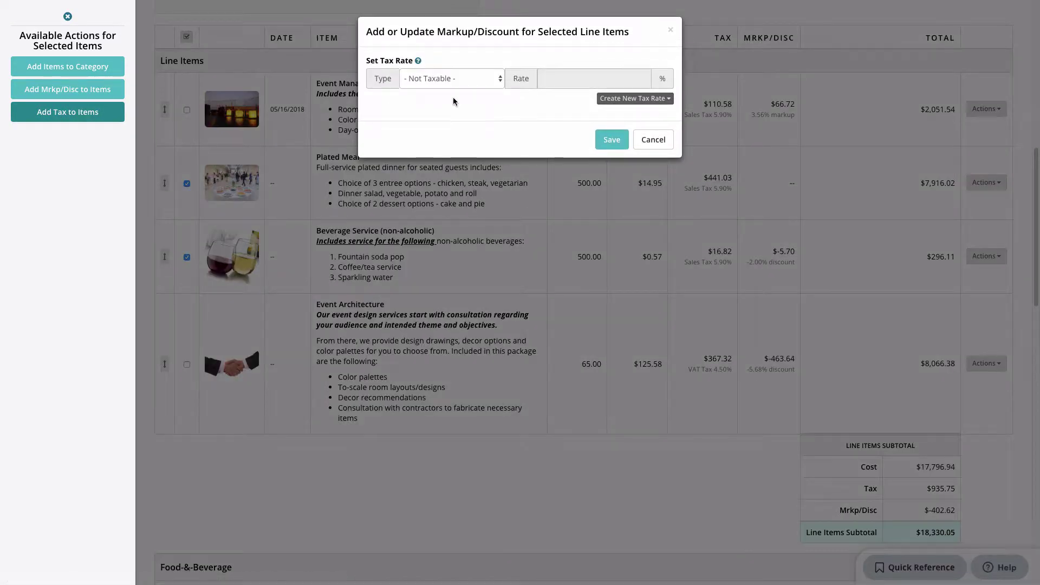
pyautogui.click(499, 80)
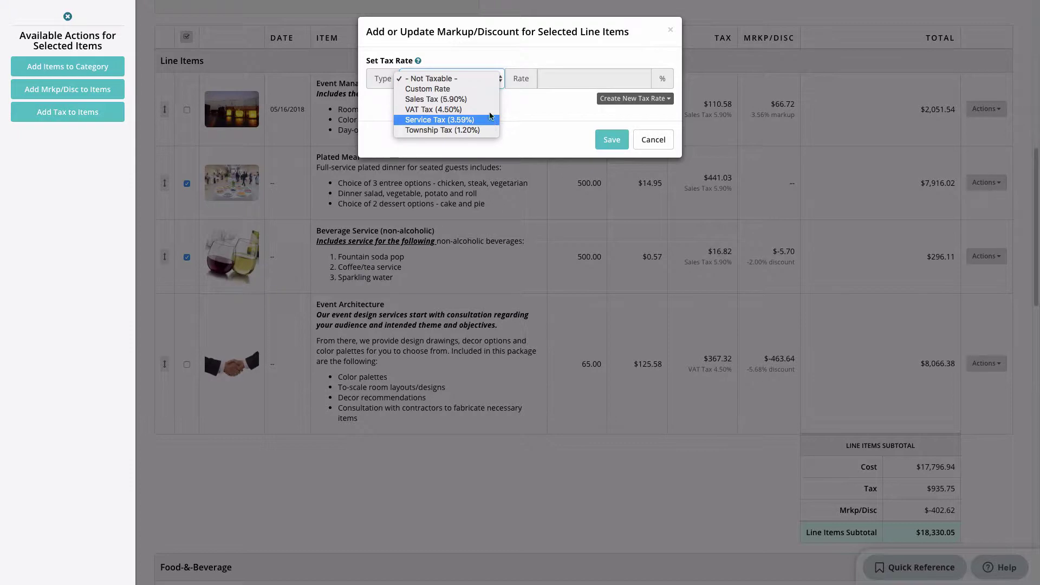
pyautogui.click(488, 68)
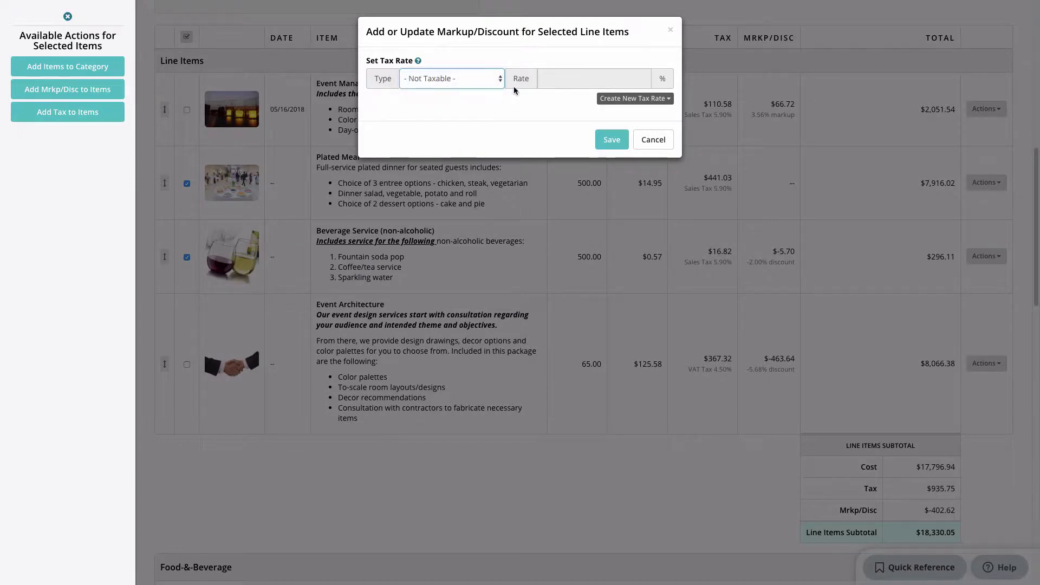
pyautogui.click(669, 145)
# Move both items into Food-&-Beverage, showing its $8,212.13 category subtotal.
pyautogui.click(68, 66)
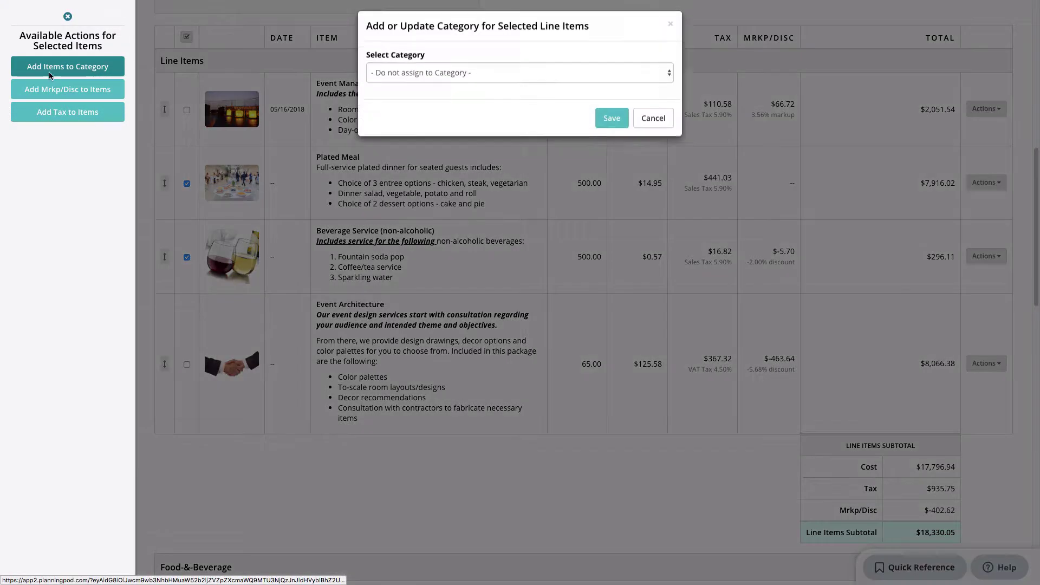
pyautogui.click(412, 79)
pyautogui.click(400, 109)
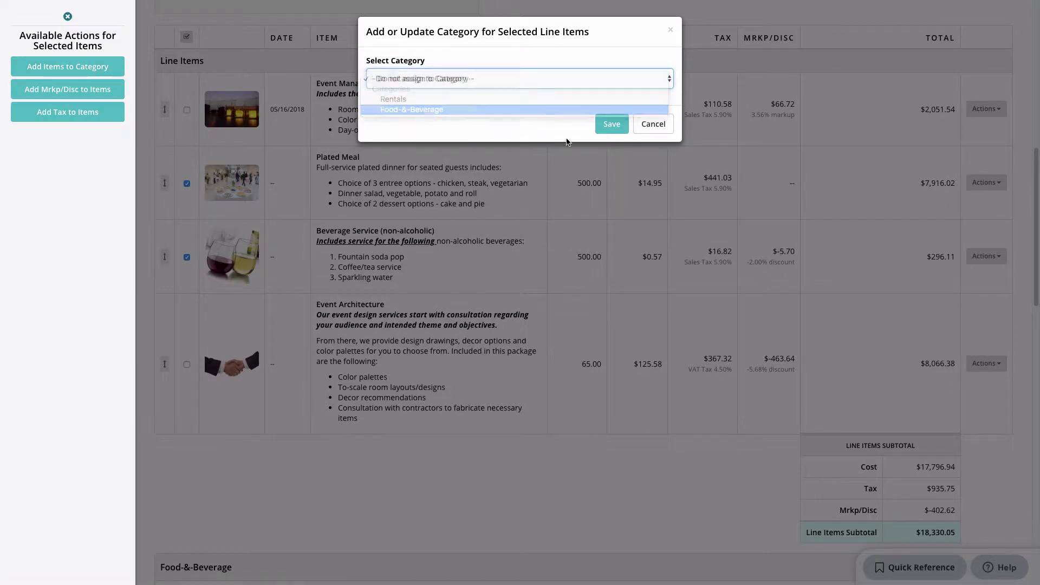
pyautogui.click(612, 124)
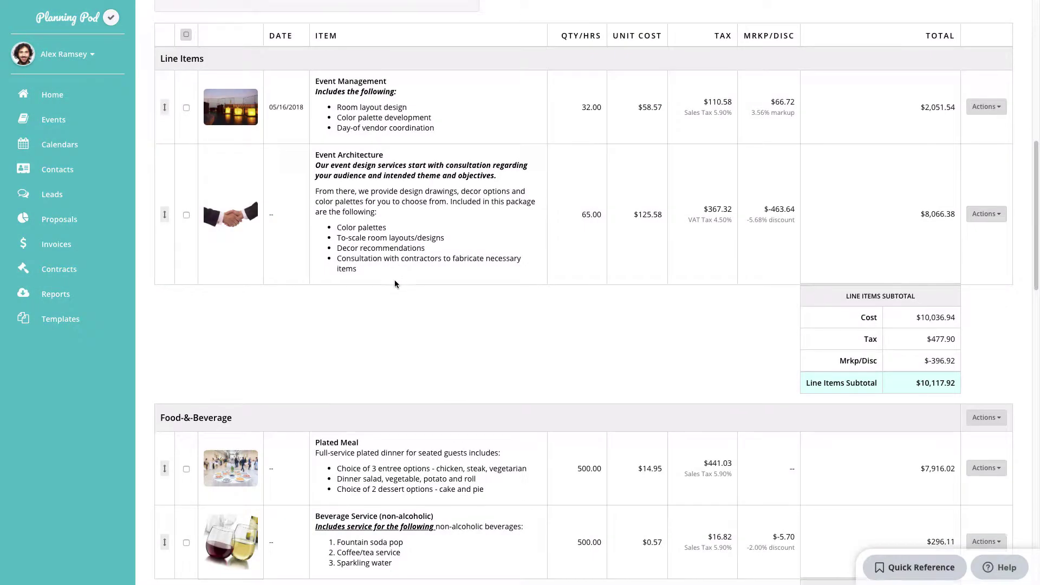
pyautogui.scroll(-5, 394, 280)
pyautogui.scroll(-1, 394, 271)
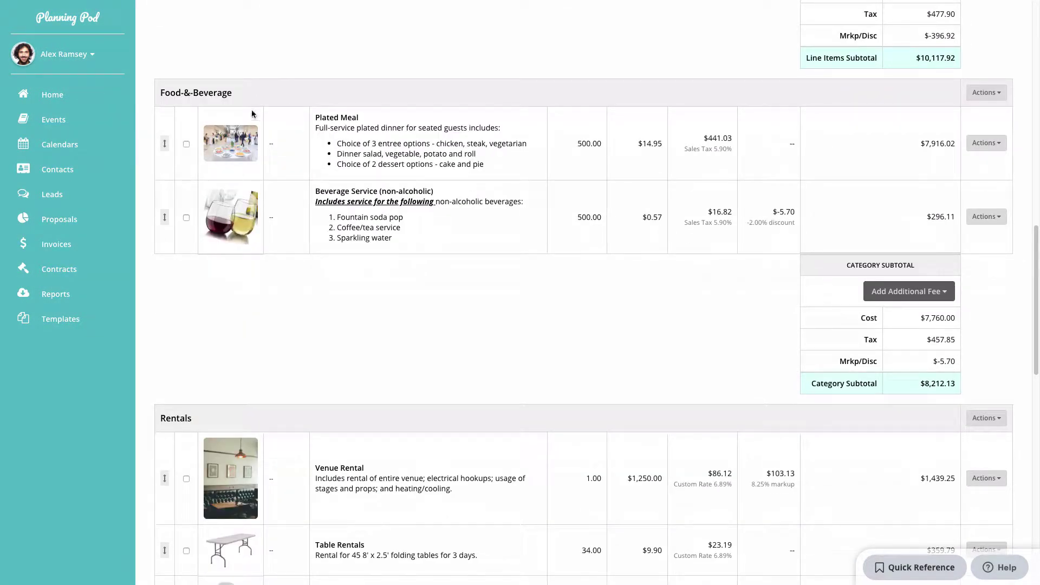
pyautogui.scroll(-1, 733, 297)
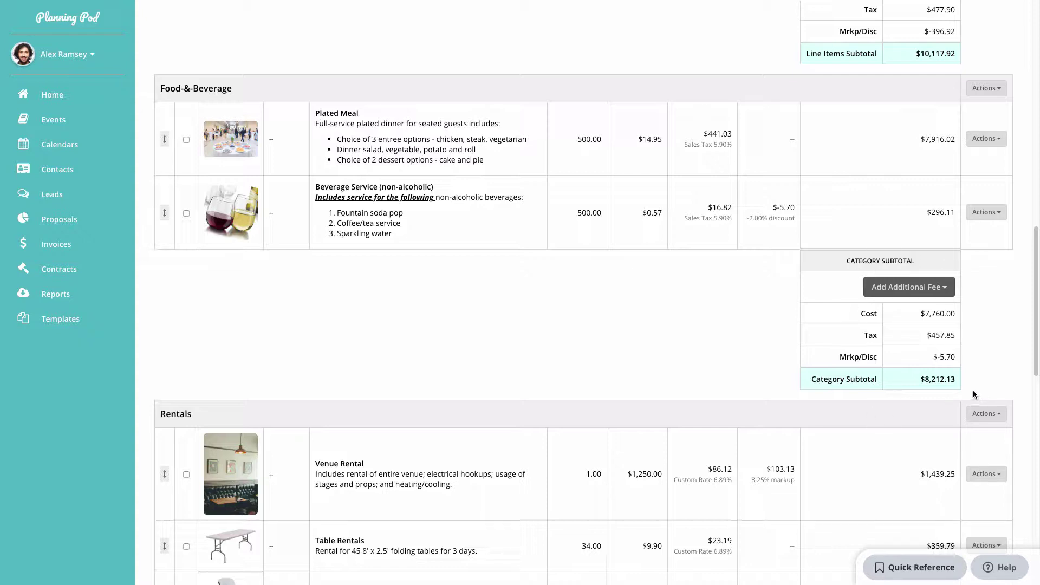
# Add a Gratuity fee to Food-&-Beverage at 18.50% of the category total.
pyautogui.click(915, 293)
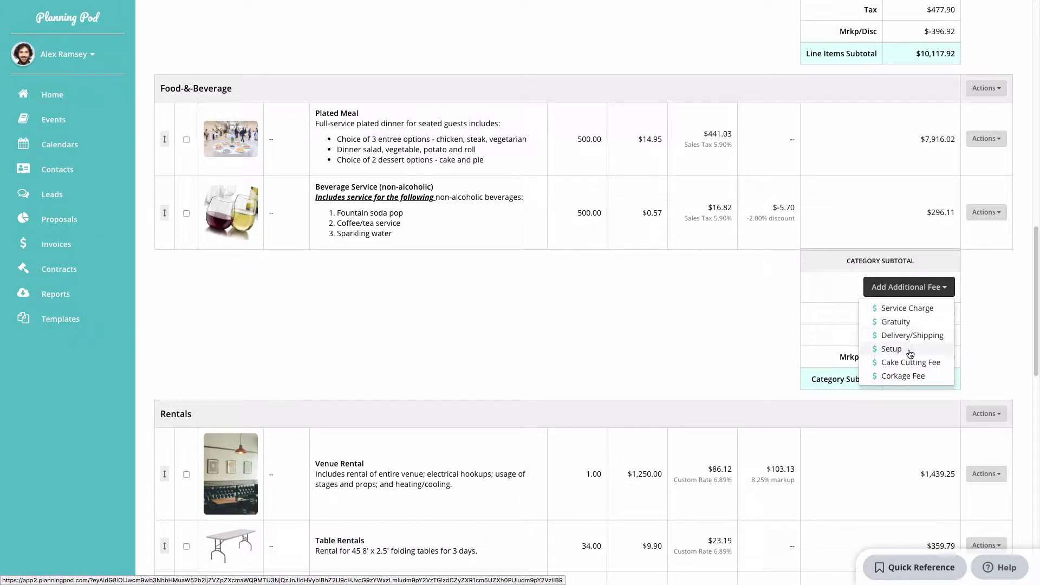
pyautogui.click(902, 321)
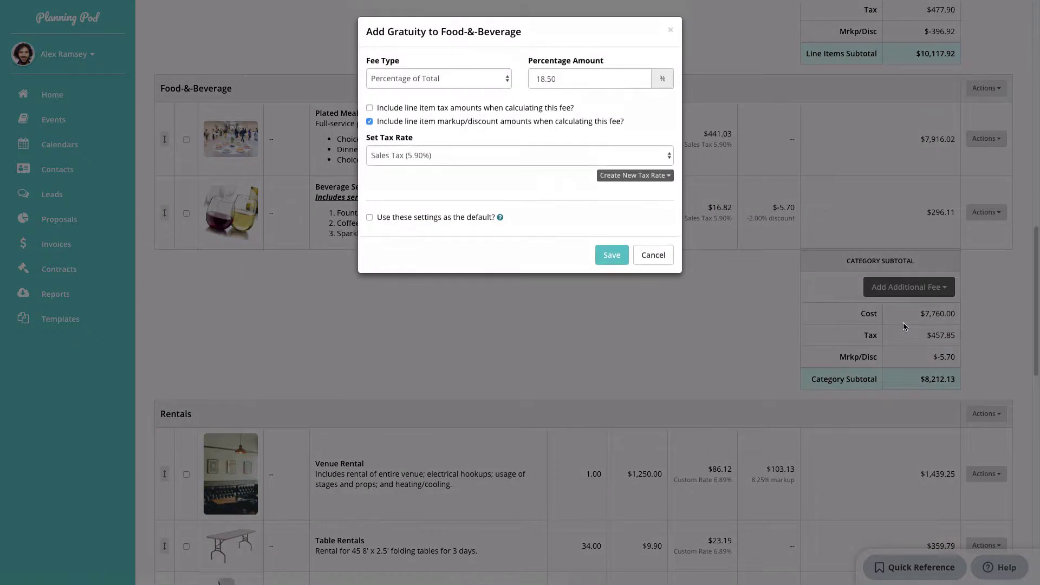
pyautogui.click(442, 77)
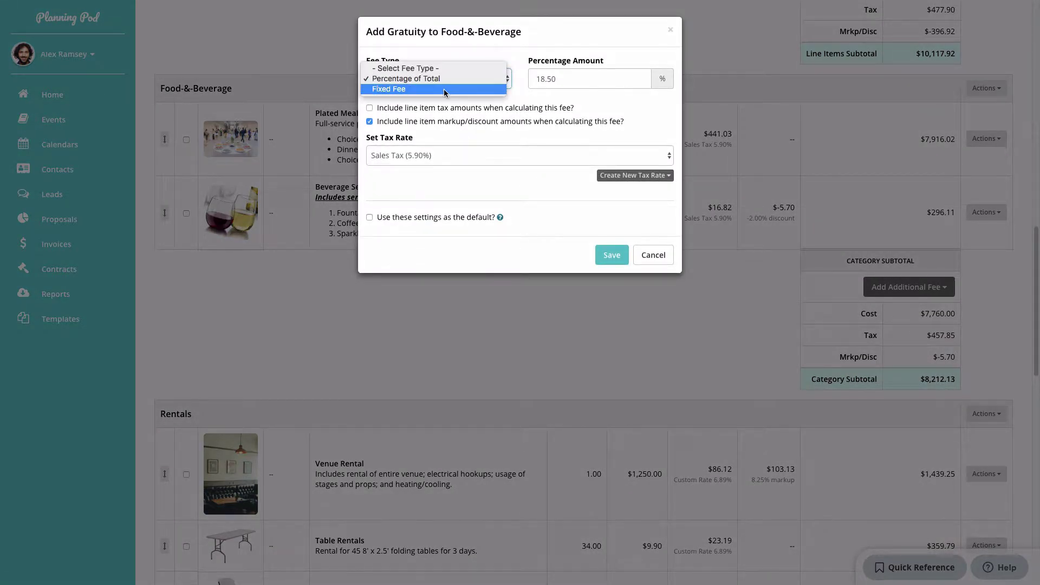
pyautogui.click(444, 90)
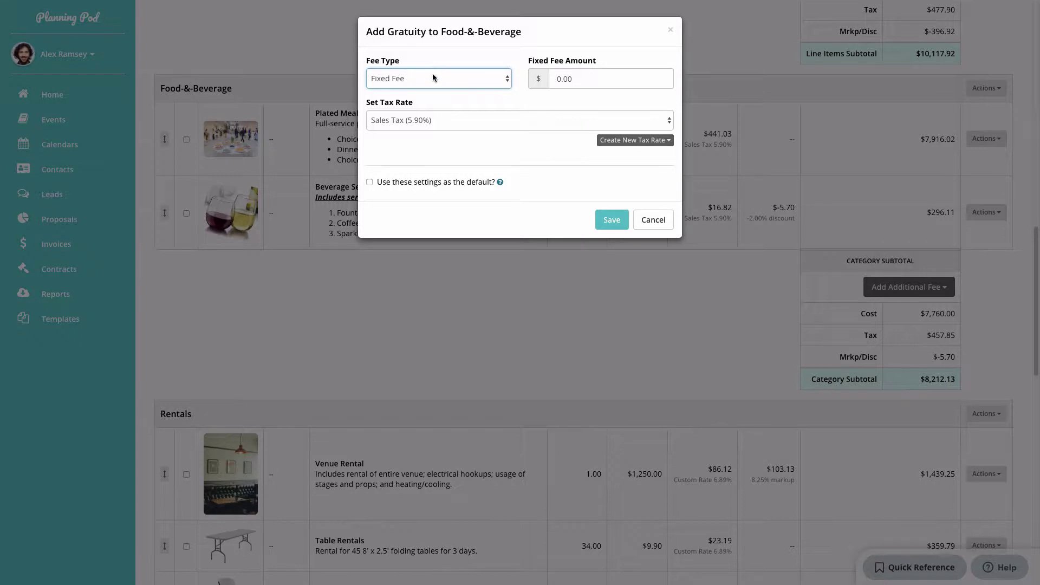
pyautogui.click(432, 73)
pyautogui.click(432, 70)
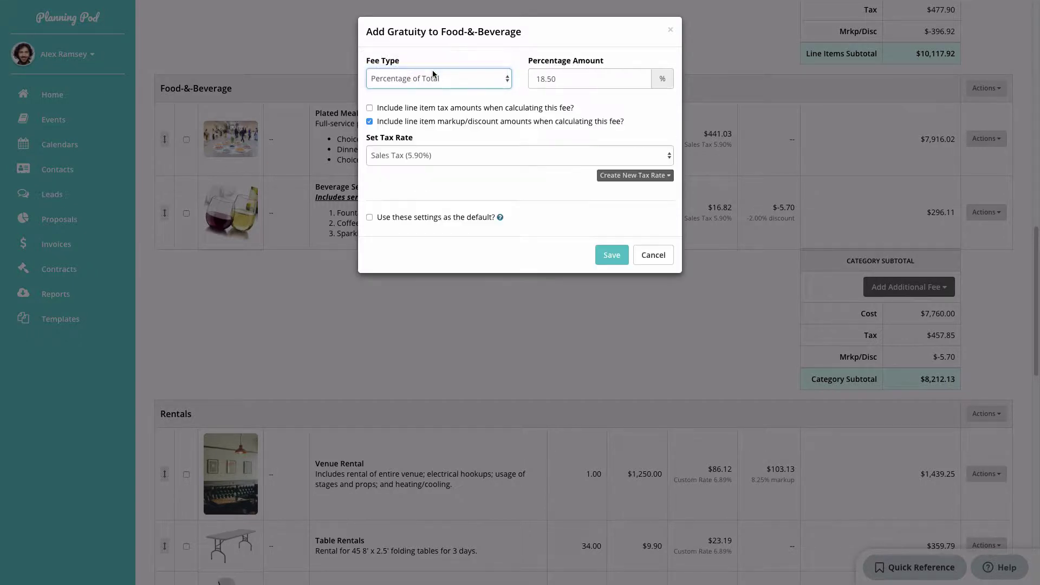
pyautogui.click(552, 78)
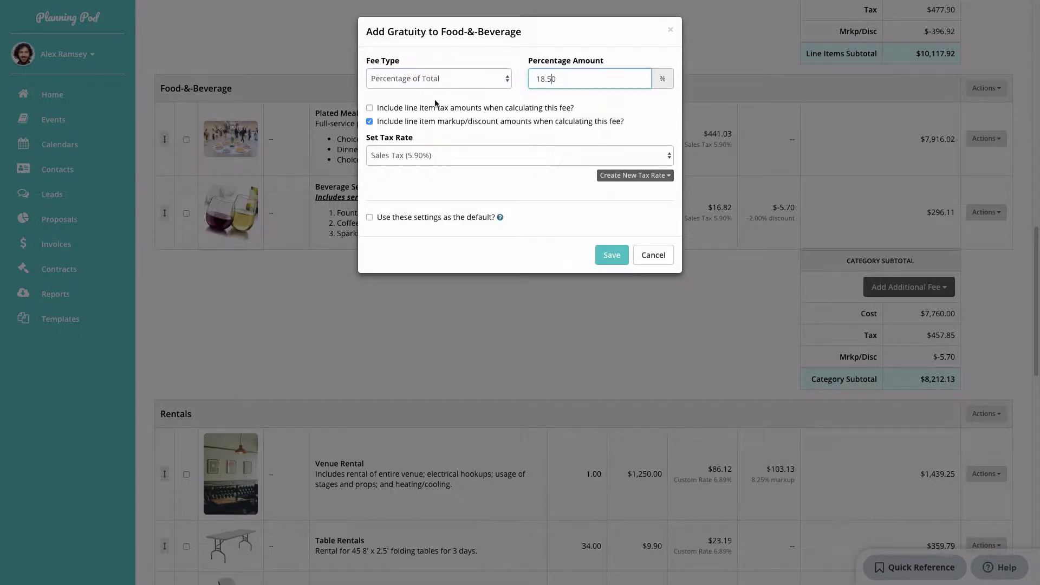
# Exclude markup from the gratuity, make it Not Taxable, and save it.
pyautogui.click(370, 108)
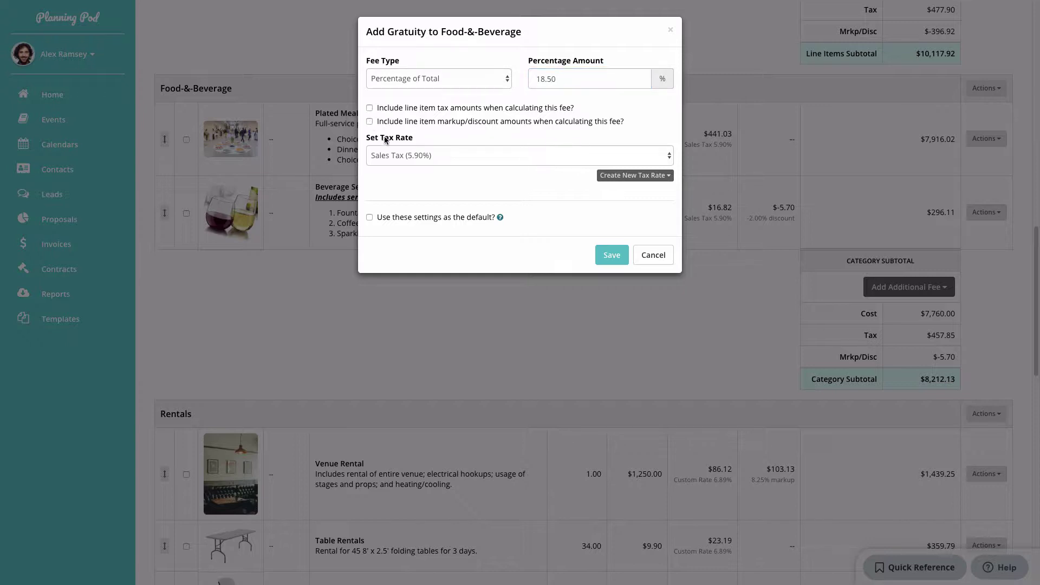
pyautogui.click(411, 155)
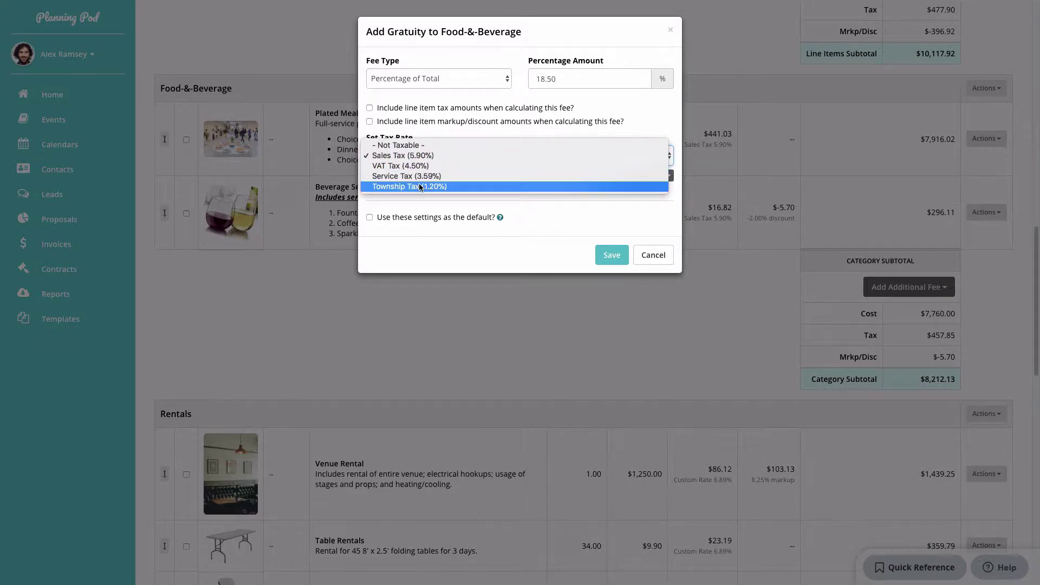
pyautogui.click(422, 146)
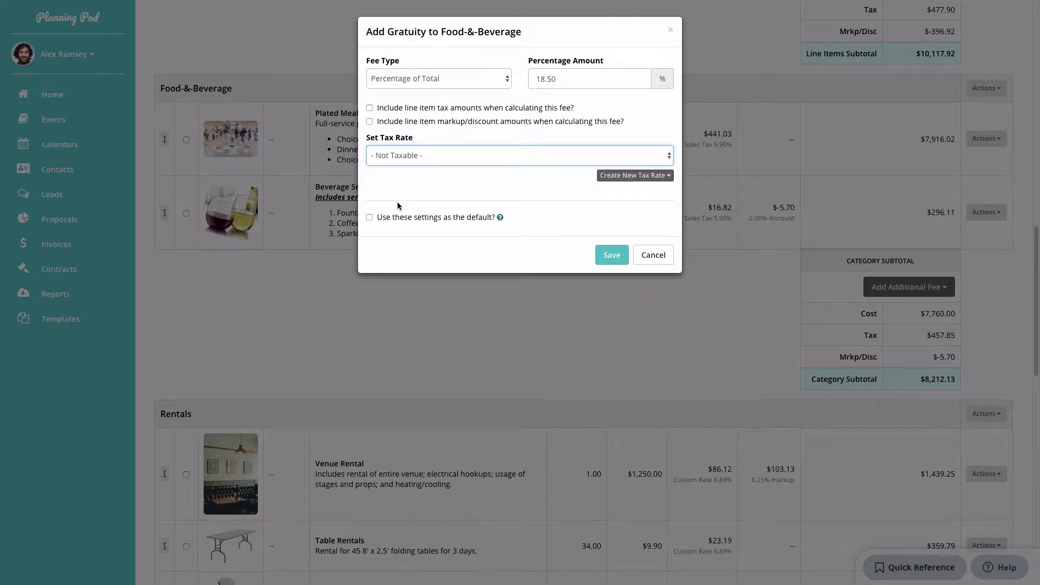
pyautogui.click(370, 217)
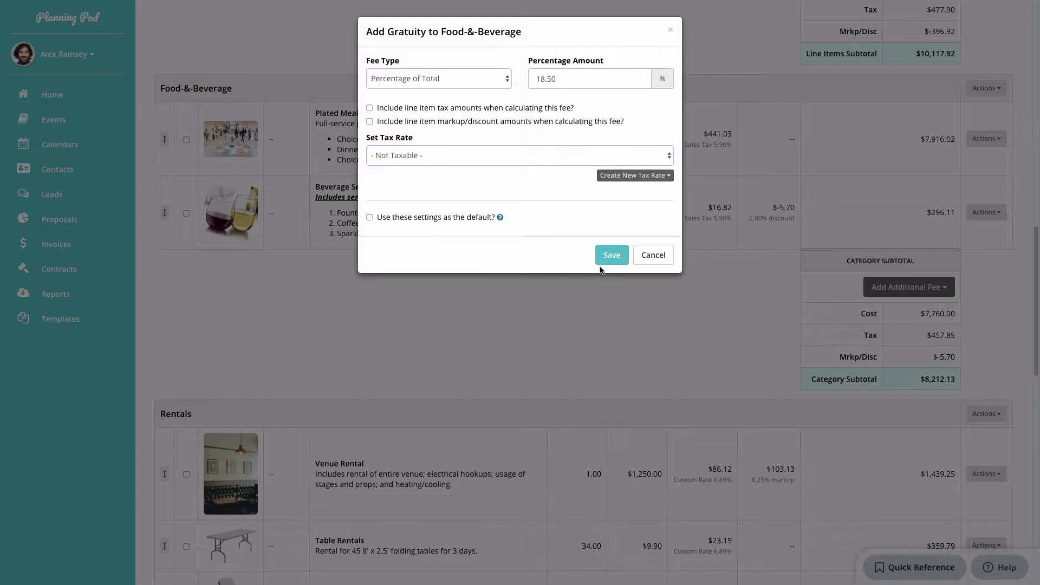
pyautogui.click(612, 255)
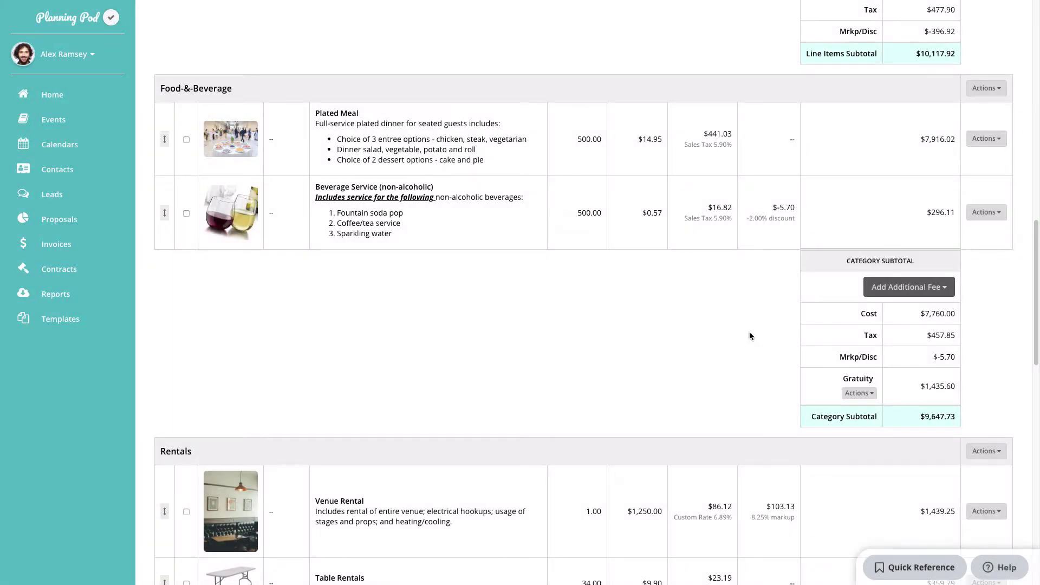
pyautogui.click(859, 393)
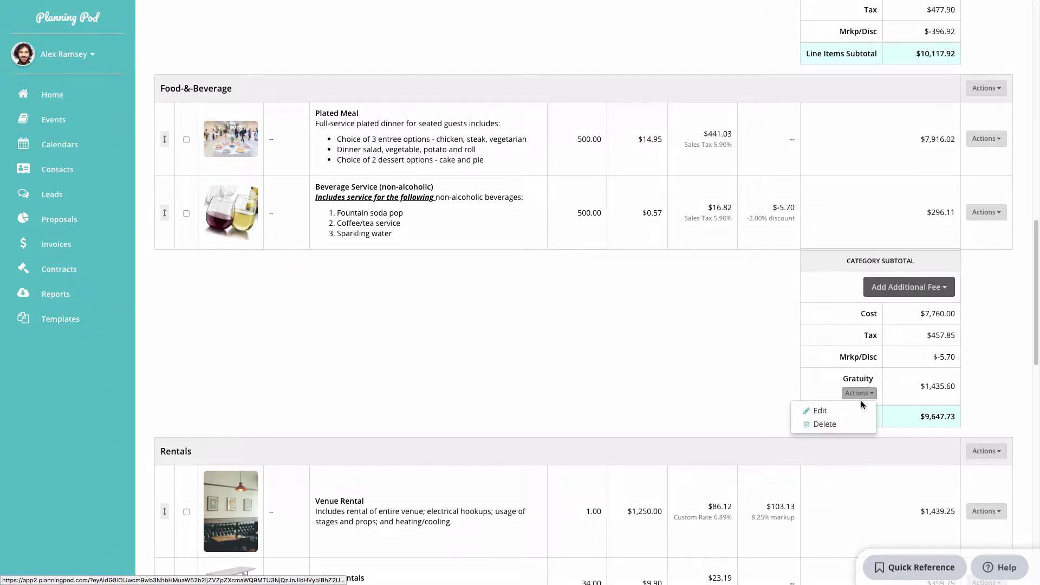
pyautogui.click(816, 370)
# Add a Service Charge to the invoice total at 14.25% of the total.
pyautogui.scroll(-8, 815, 370)
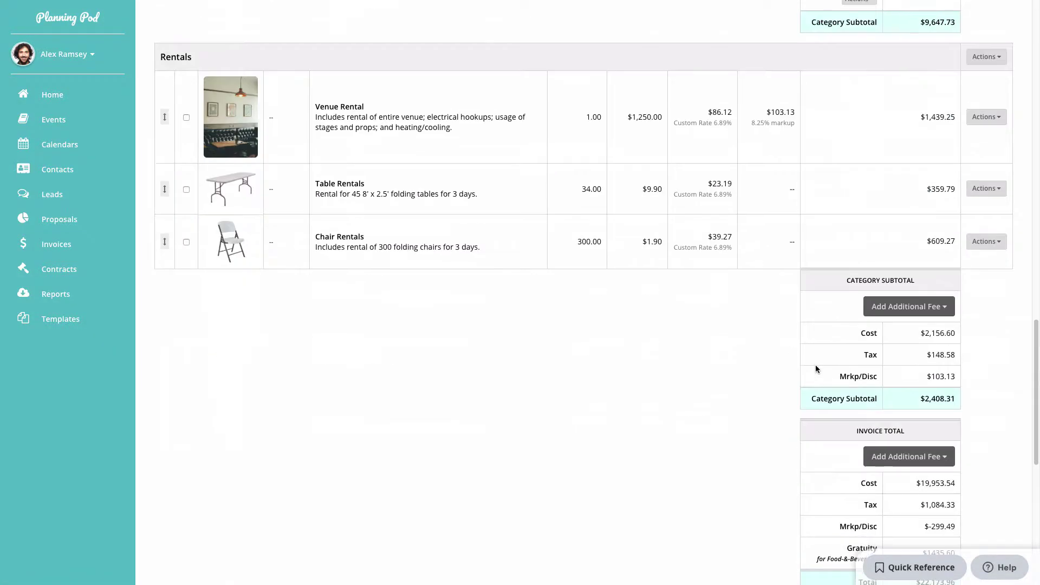
pyautogui.scroll(-3, 816, 369)
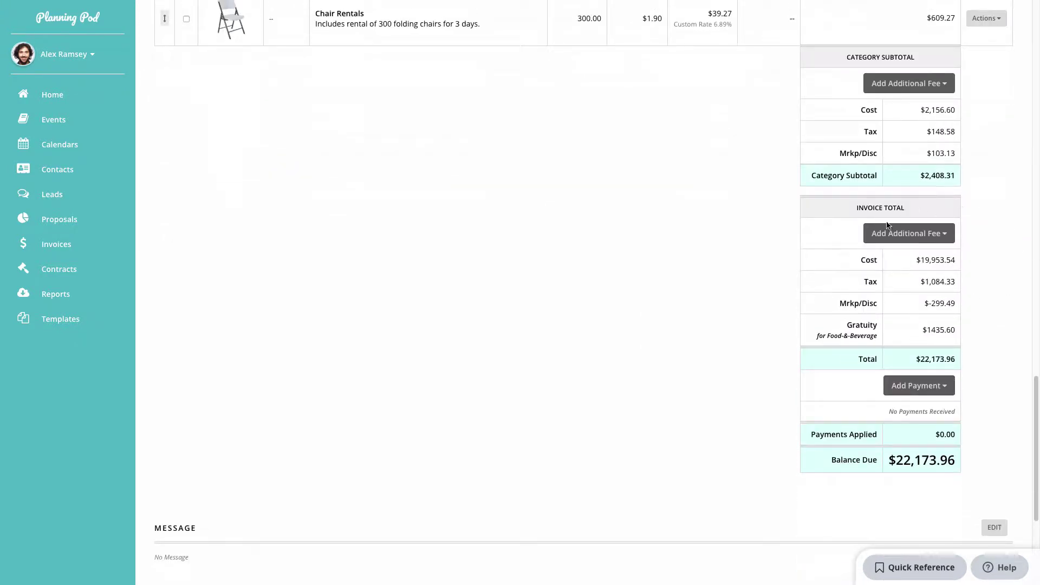
pyautogui.click(945, 236)
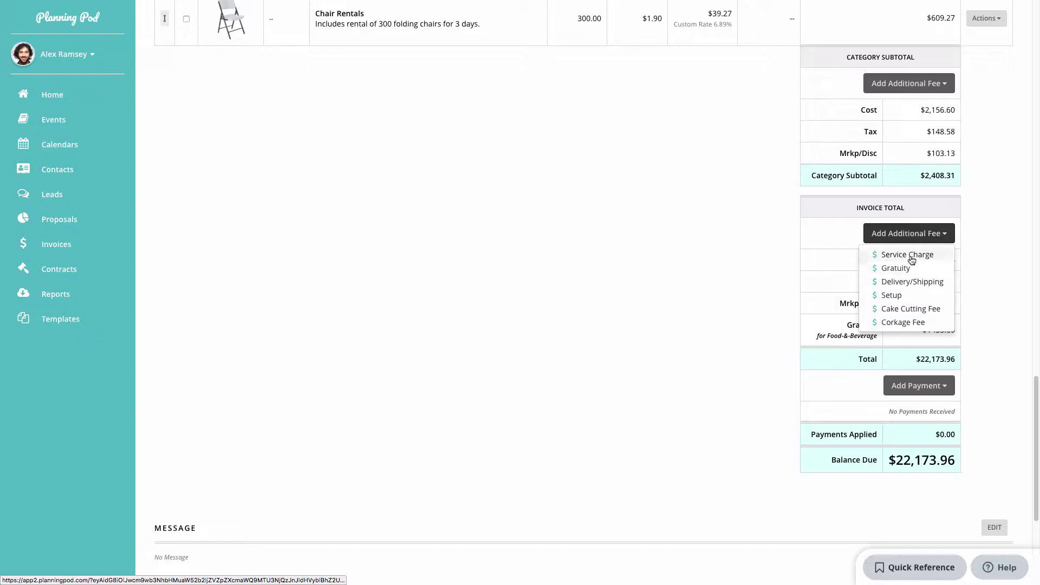
pyautogui.click(910, 257)
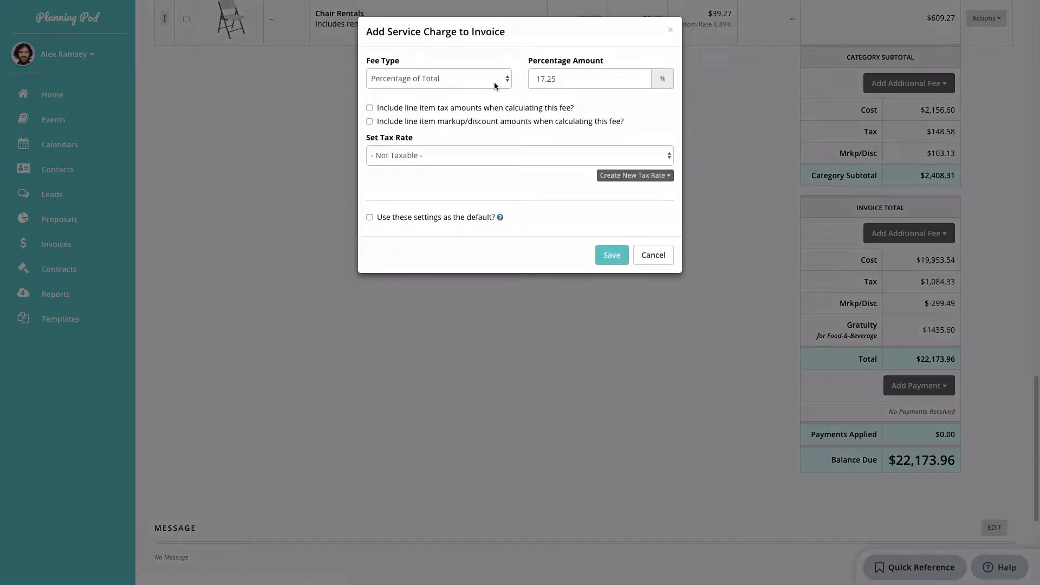
pyautogui.click(495, 85)
pyautogui.click(565, 81)
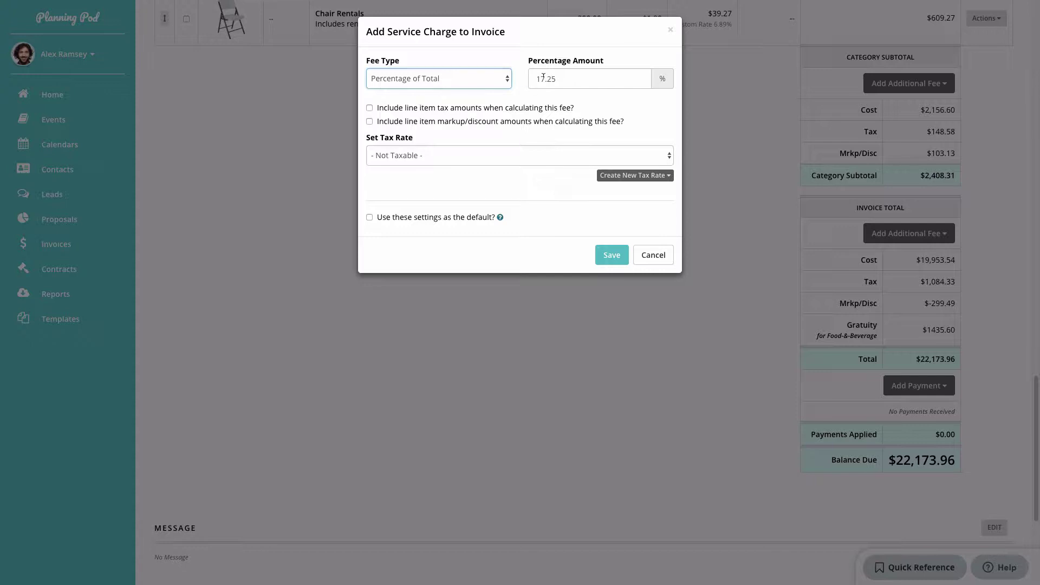
pyautogui.moveTo(543, 77); pyautogui.dragTo(531, 75)
pyautogui.write('1')
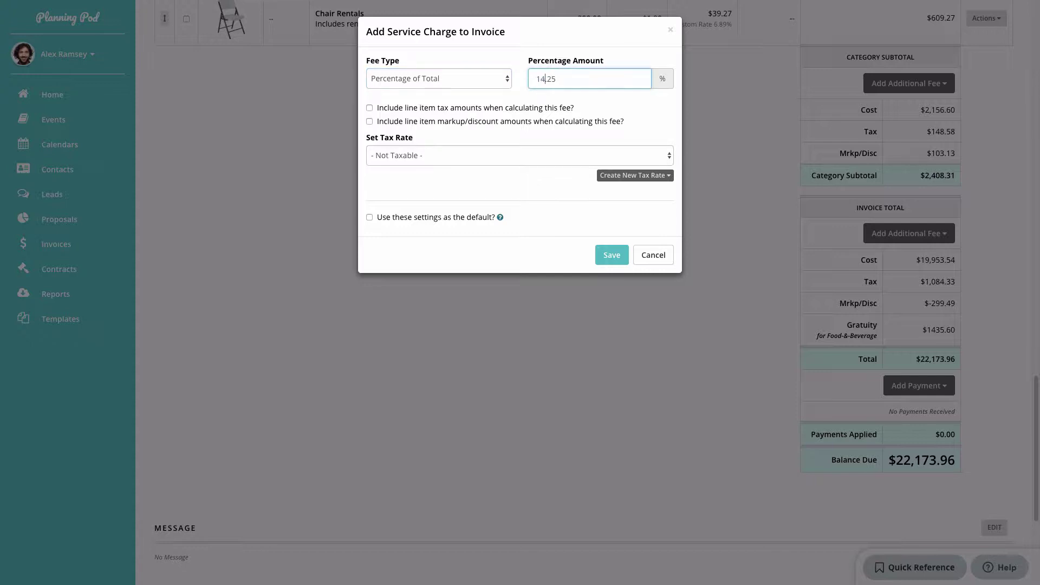
# Tax the service charge at Sales Tax (5.90%) and save it.
pyautogui.click(509, 157)
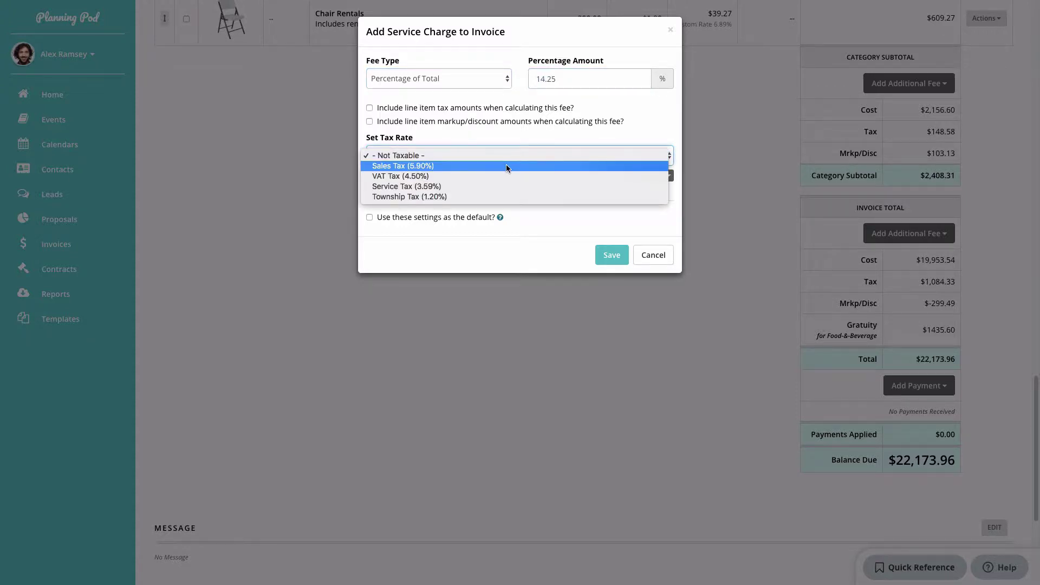
pyautogui.click(506, 164)
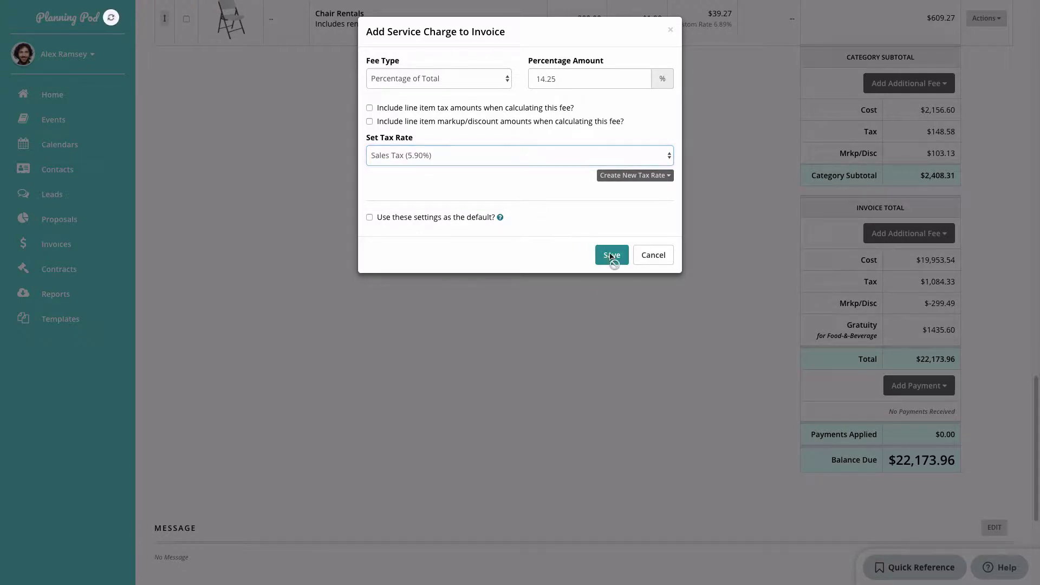
pyautogui.click(611, 255)
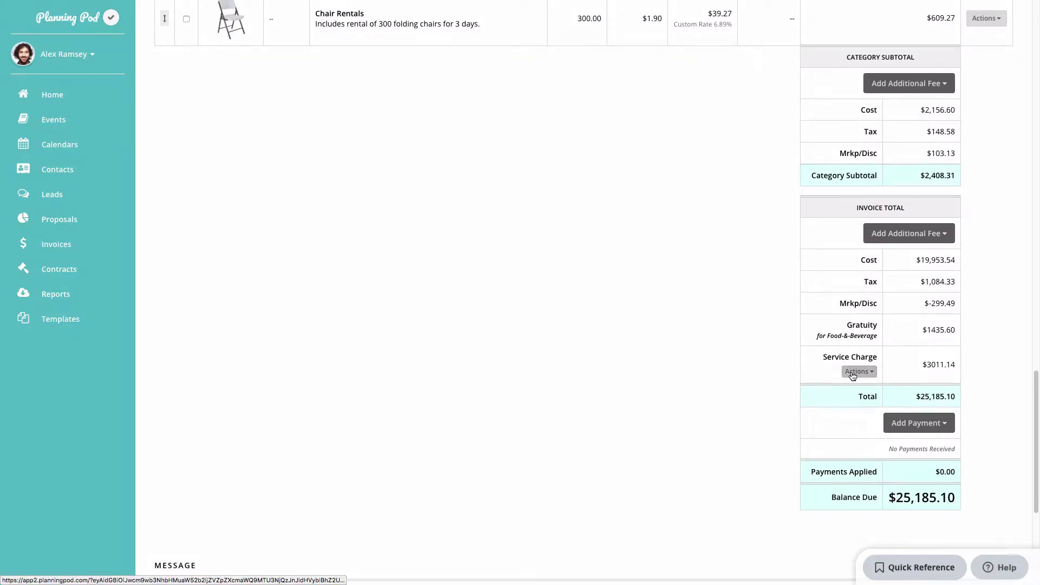
pyautogui.click(858, 372)
pyautogui.click(857, 372)
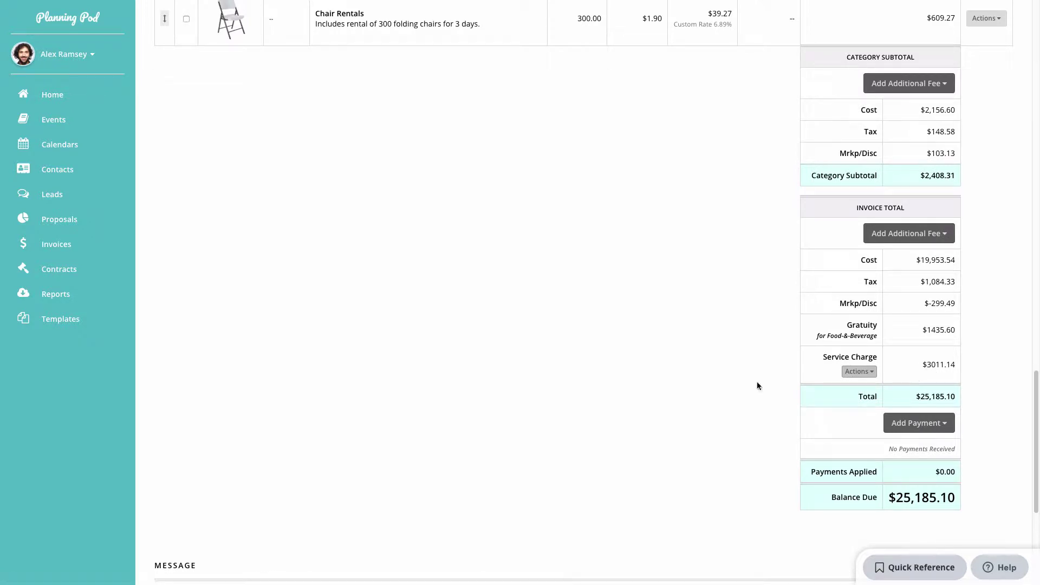
# Drag Rentals rows into the order Chair Rentals, Table Rentals, Venue Rental.
pyautogui.scroll(4, 697, 384)
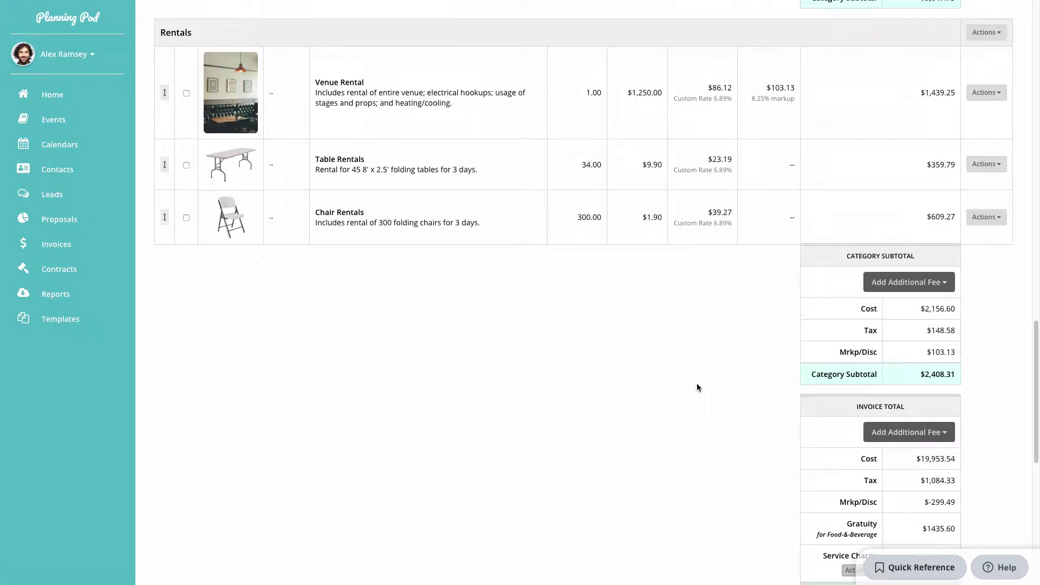
pyautogui.scroll(1, 697, 383)
pyautogui.scroll(4, 696, 387)
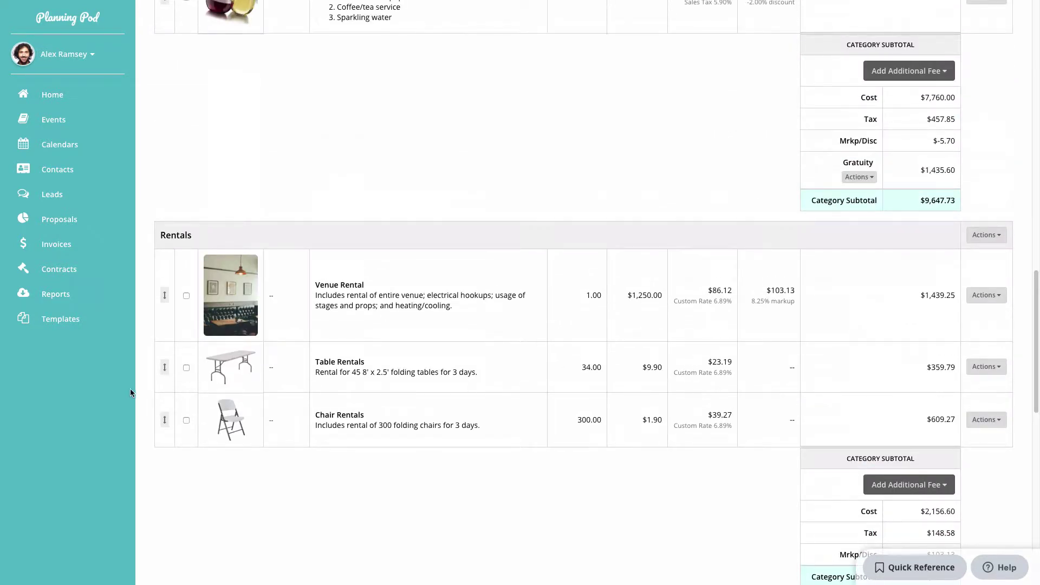
pyautogui.moveTo(165, 374); pyautogui.dragTo(161, 278)
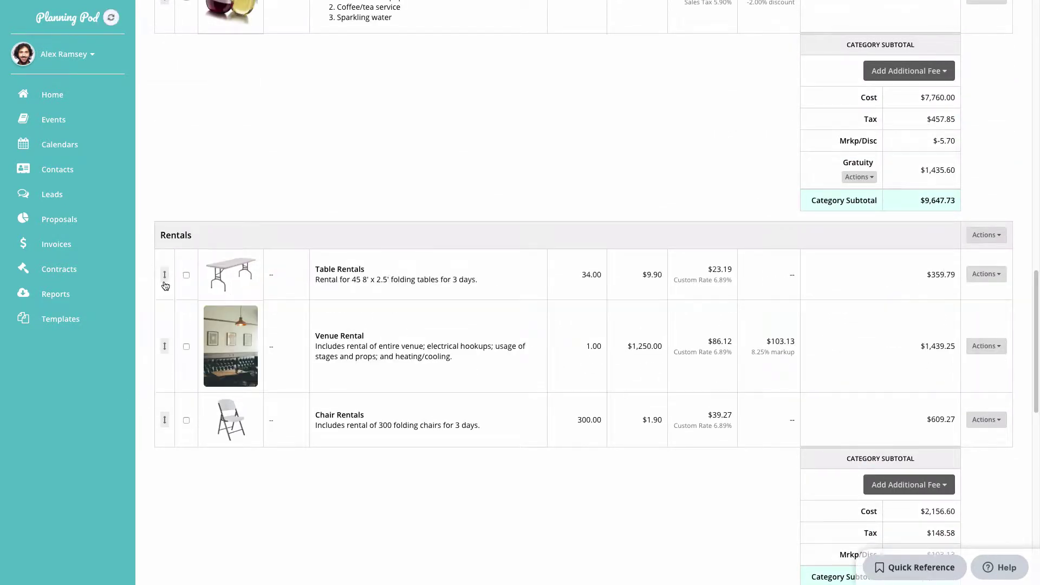
pyautogui.moveTo(165, 419); pyautogui.dragTo(180, 262)
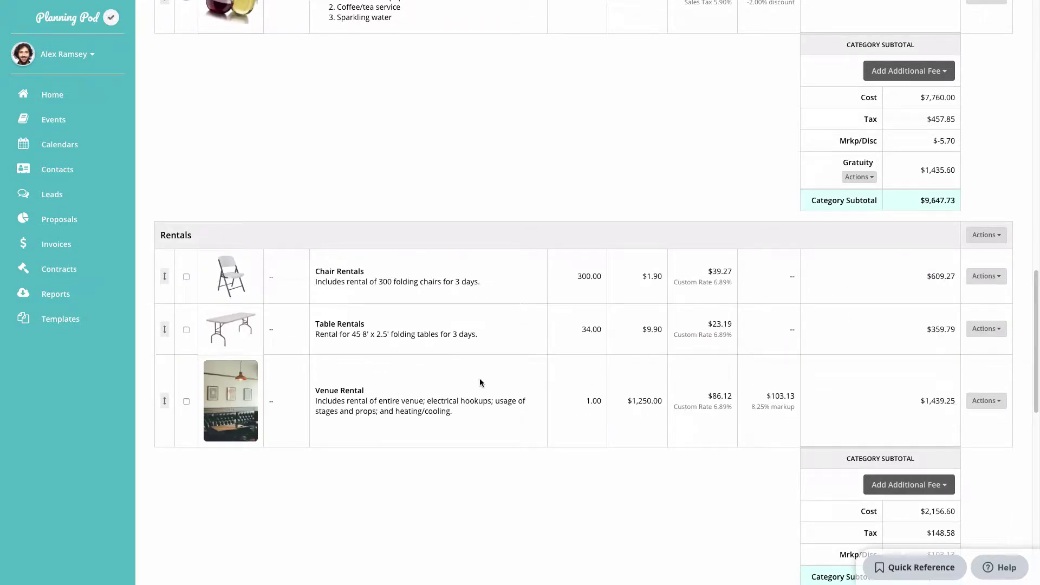
pyautogui.scroll(3, 480, 383)
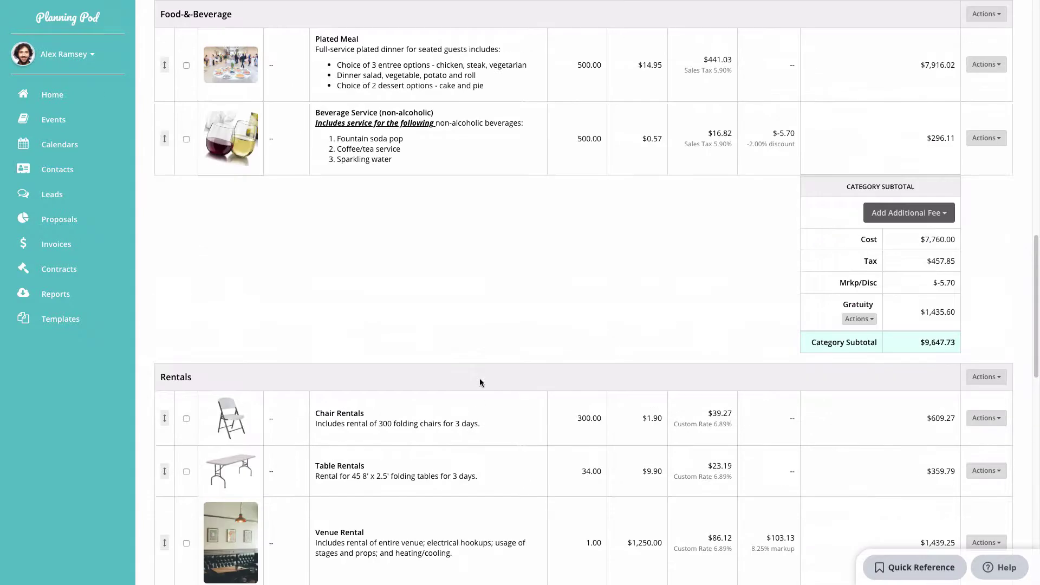
pyautogui.scroll(12, 480, 382)
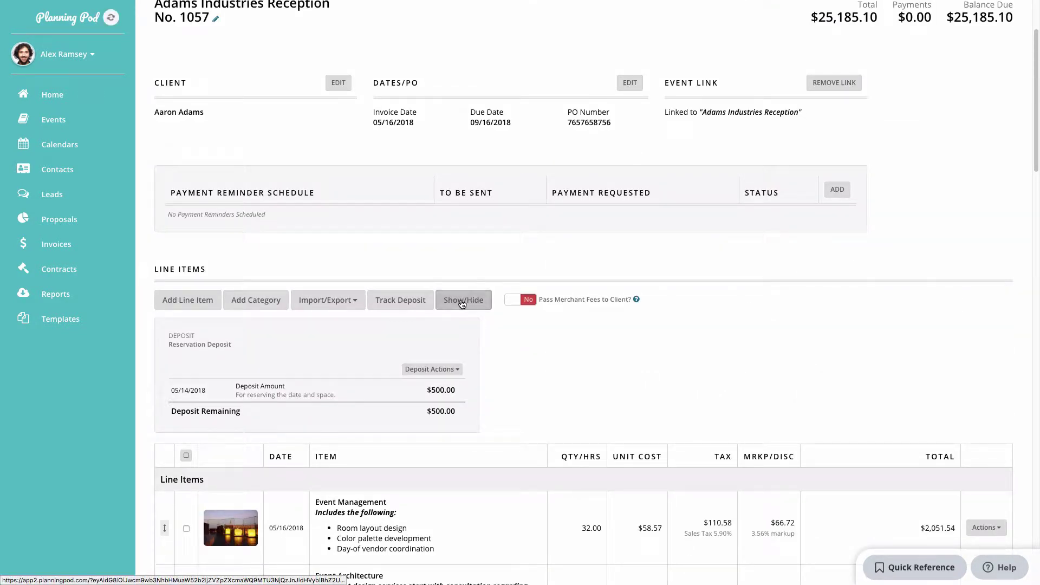
# Hide the Date and Markup/Discount columns from the PDF and emailed invoice output.
pyautogui.click(461, 303)
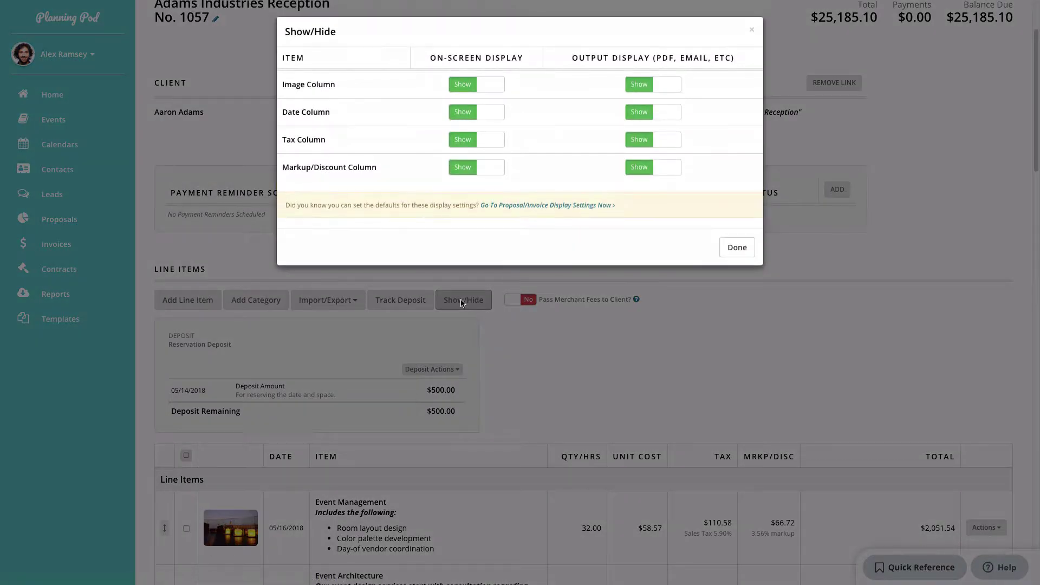
pyautogui.click(459, 117)
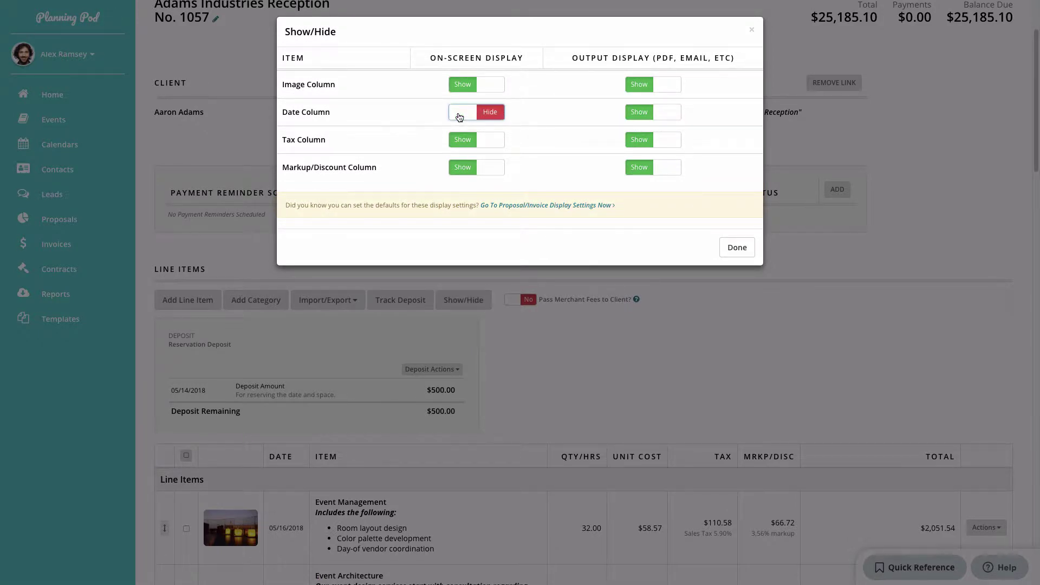
pyautogui.click(460, 171)
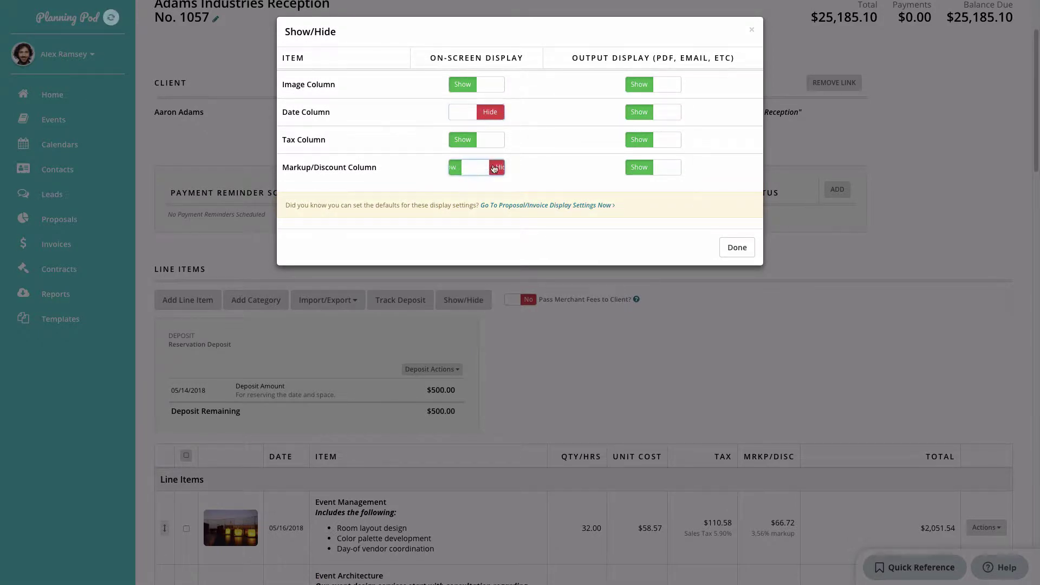
pyautogui.click(642, 115)
pyautogui.click(642, 169)
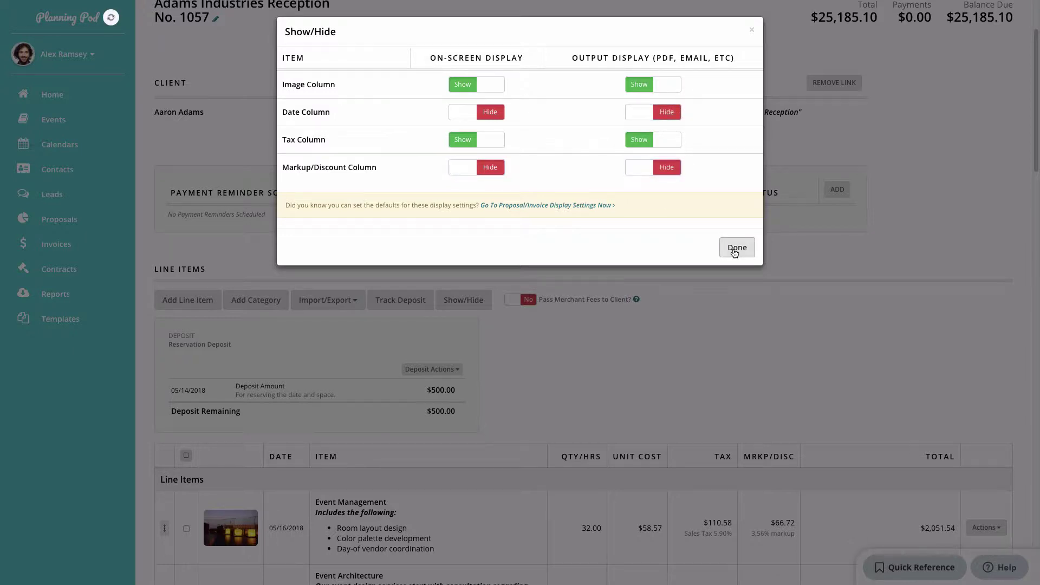
pyautogui.click(736, 248)
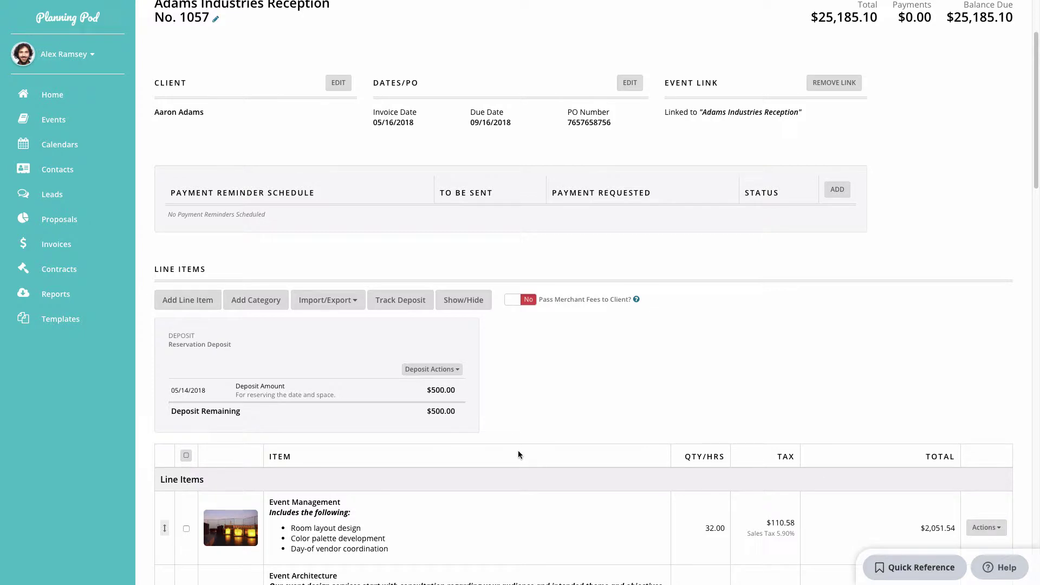
# Show the Date and Markup/Discount columns on screen again.
pyautogui.click(475, 303)
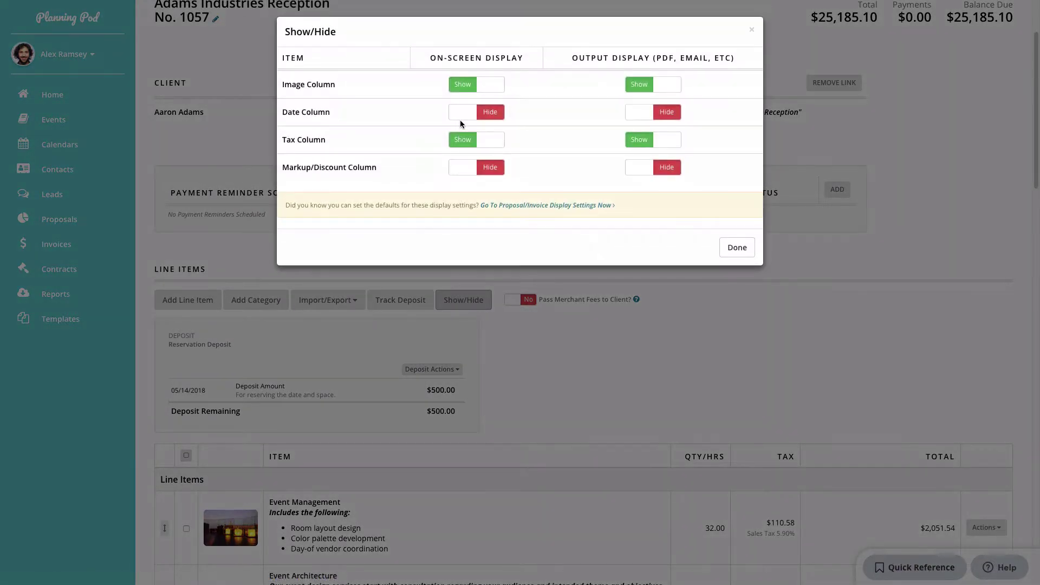
pyautogui.click(494, 115)
pyautogui.click(498, 169)
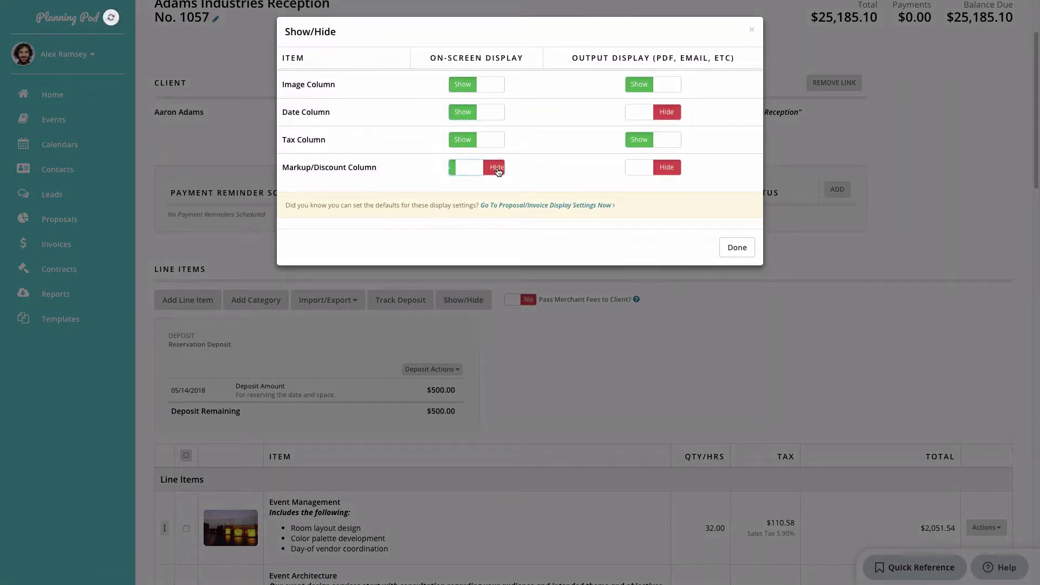
pyautogui.click(745, 247)
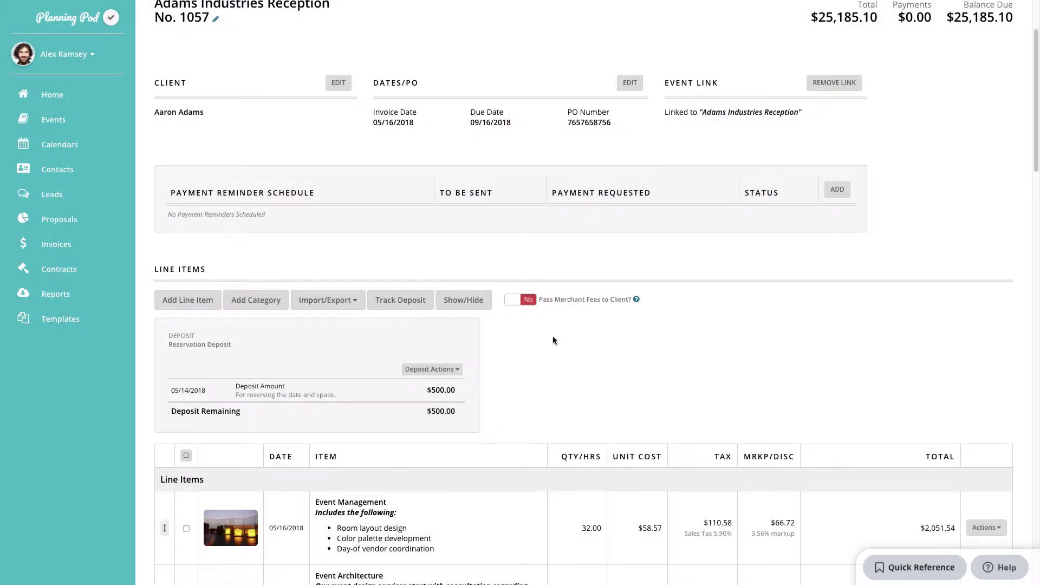
pyautogui.click(529, 302)
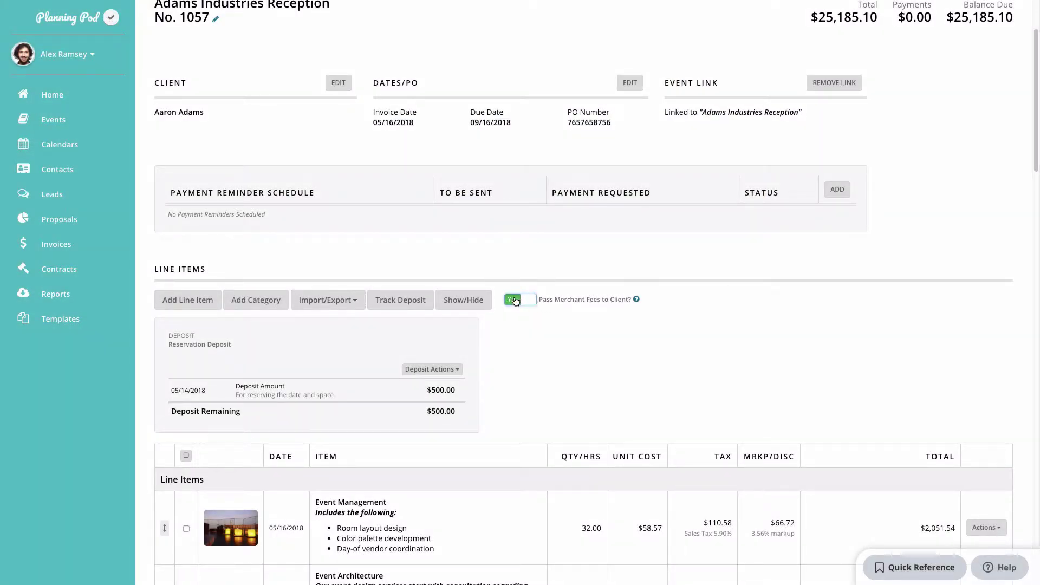
pyautogui.click(515, 302)
pyautogui.scroll(-20, 513, 347)
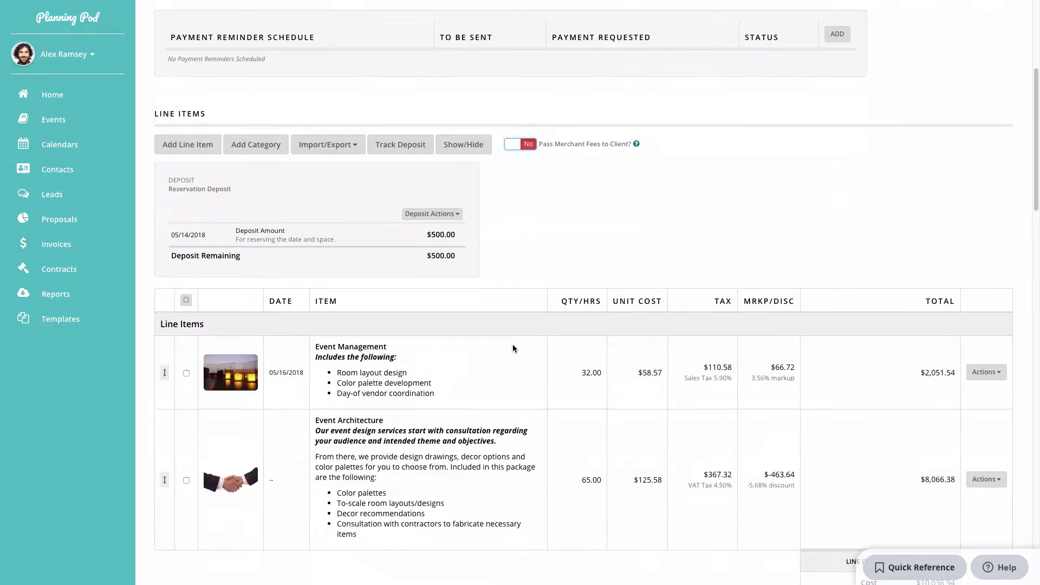
# Write 'Thank you for your business' as the invoice message and save it.
pyautogui.scroll(-3, 513, 347)
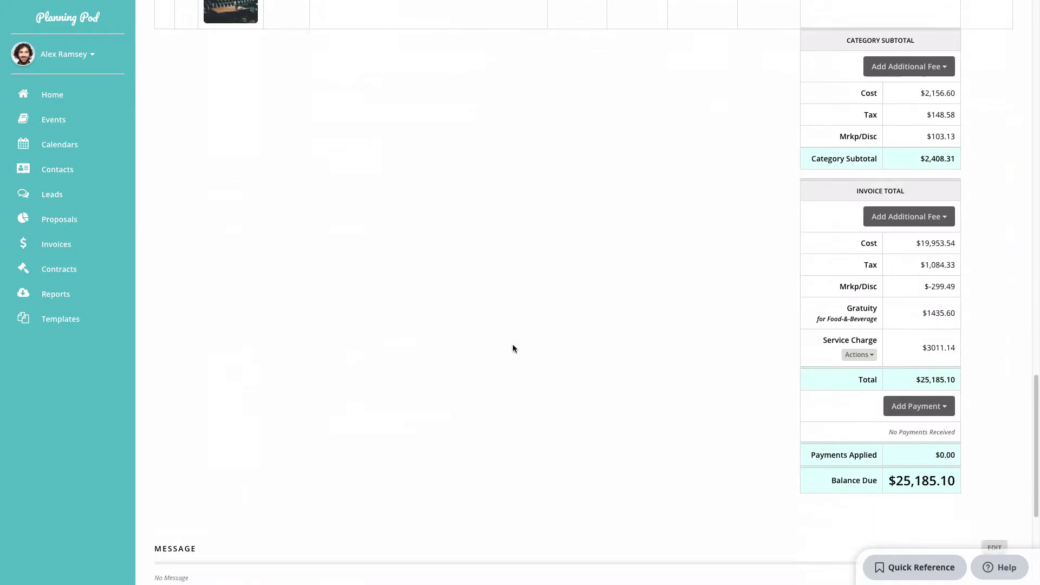
pyautogui.scroll(1, 513, 346)
pyautogui.scroll(-2, 512, 347)
pyautogui.scroll(-4, 513, 348)
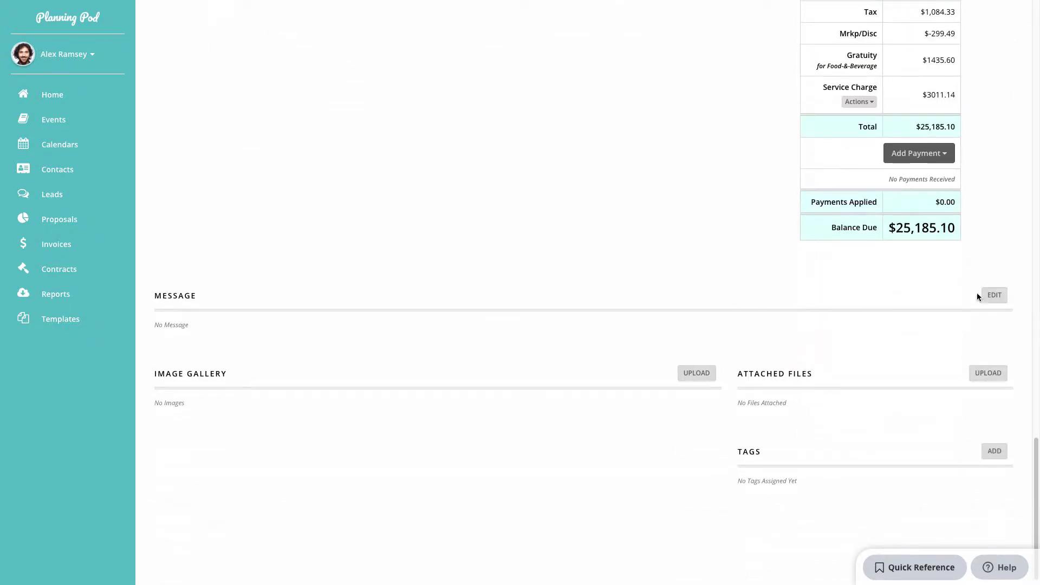
pyautogui.click(994, 295)
pyautogui.write('Than')
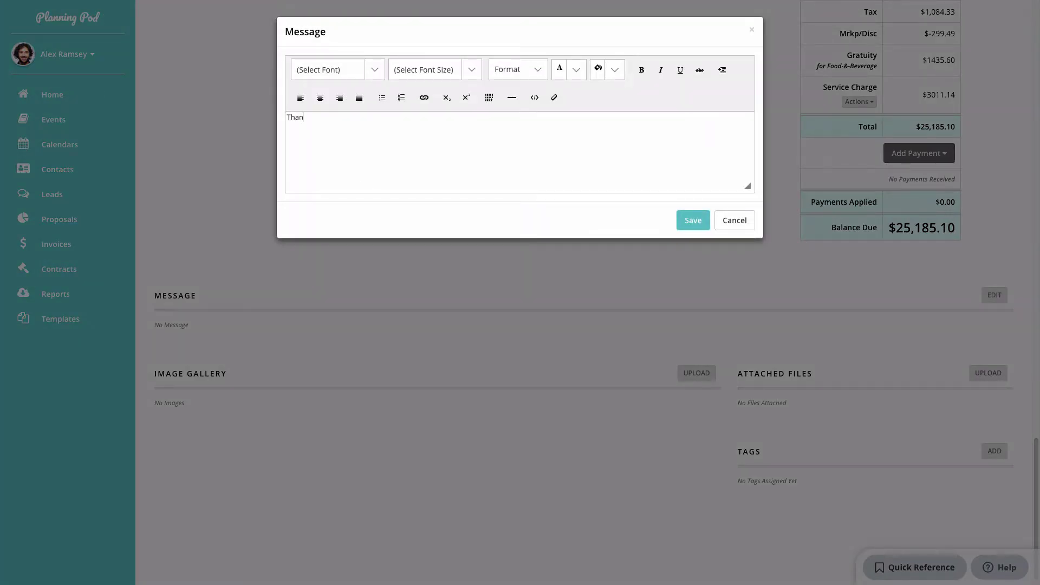
pyautogui.write('k you for y')
pyautogui.press('BackSpace')
pyautogui.press('BackSpace')
pyautogui.write('you for your business')
pyautogui.click(698, 221)
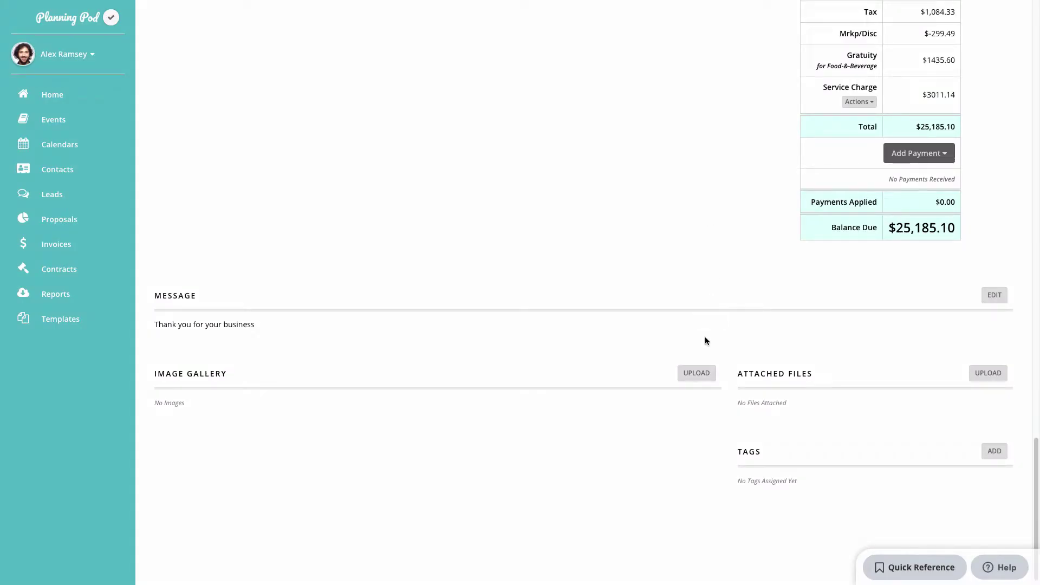
# Upload four venue PNGs from Assets/Proposal Images to the invoice image gallery.
pyautogui.click(704, 374)
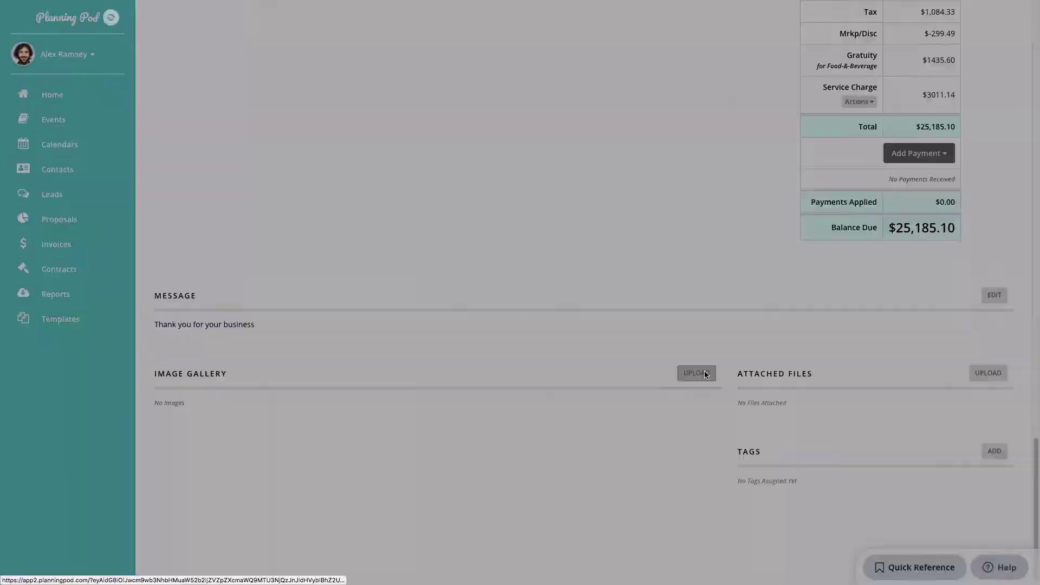
pyautogui.click(358, 77)
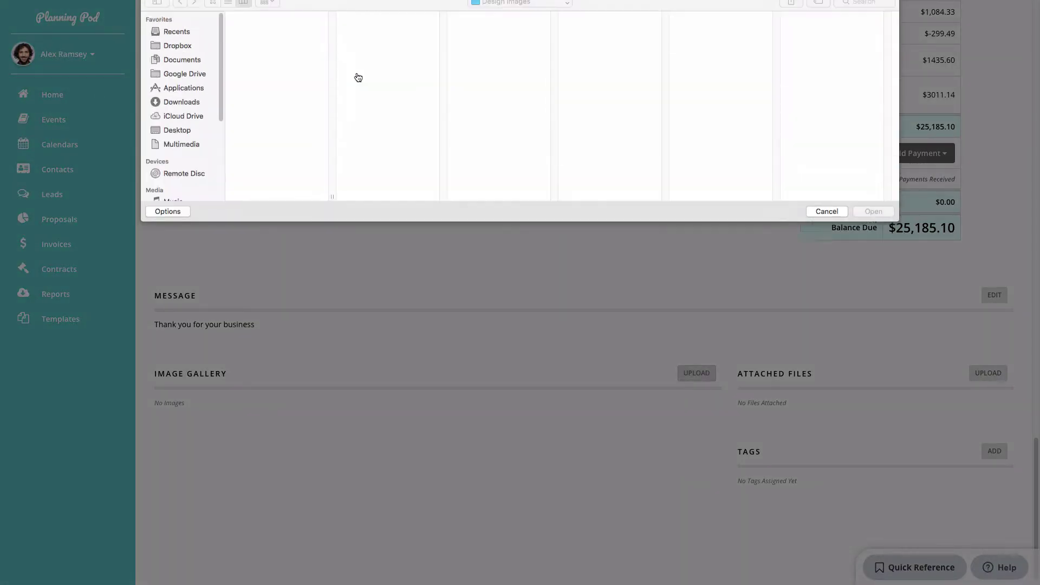
pyautogui.click(250, 64)
pyautogui.scroll(-5, 379, 135)
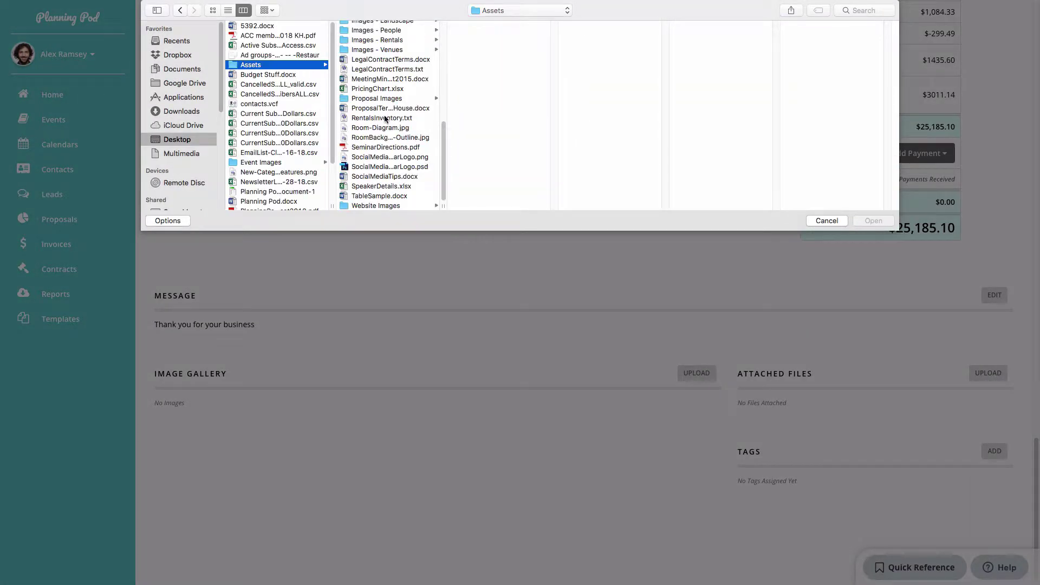
pyautogui.click(377, 98)
pyautogui.click(467, 47)
pyautogui.keyDown('shift'); pyautogui.click(488, 74); pyautogui.keyUp('shift')
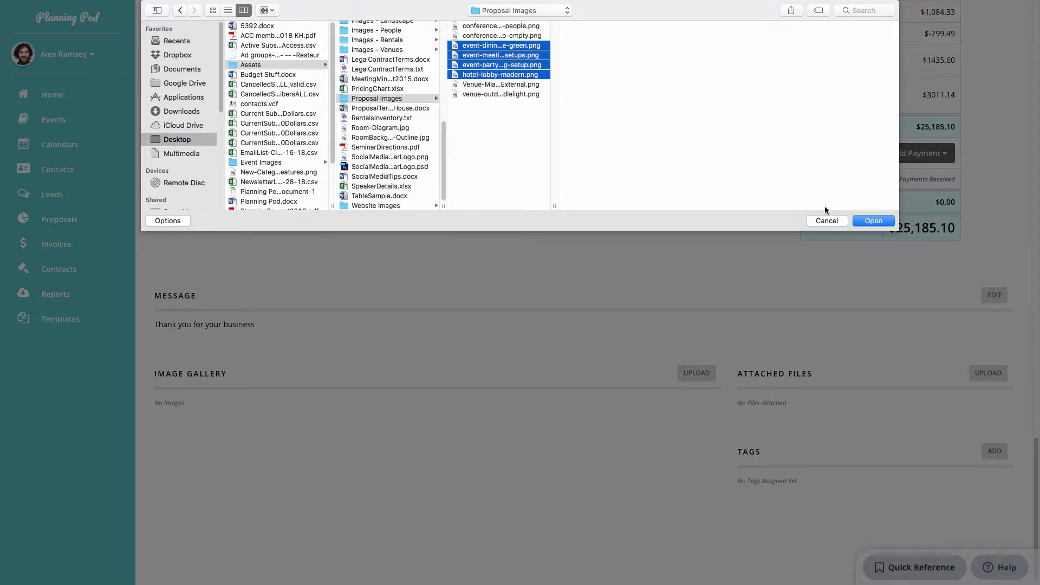
pyautogui.click(873, 220)
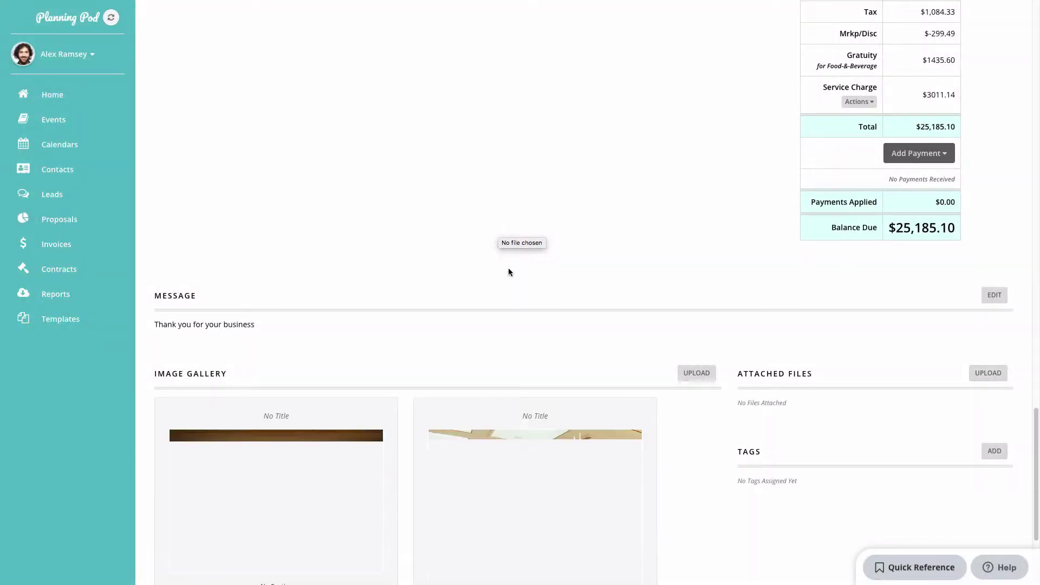
pyautogui.scroll(-4, 514, 282)
pyautogui.scroll(-3, 513, 283)
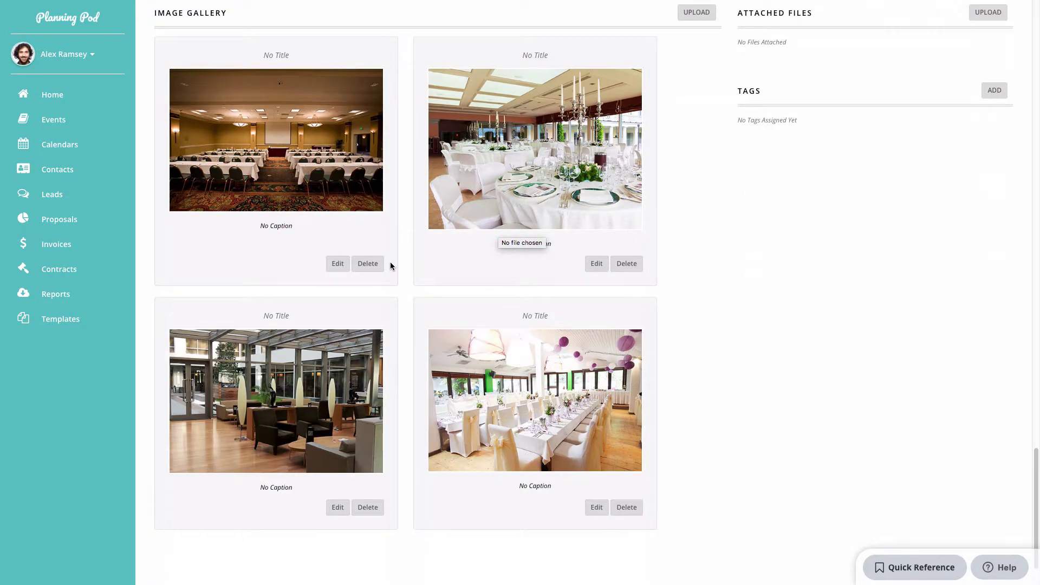
# Title the first image 'Conference Room A' with caption 'Fits up to 409 people.'.
pyautogui.click(338, 263)
pyautogui.write('Conference')
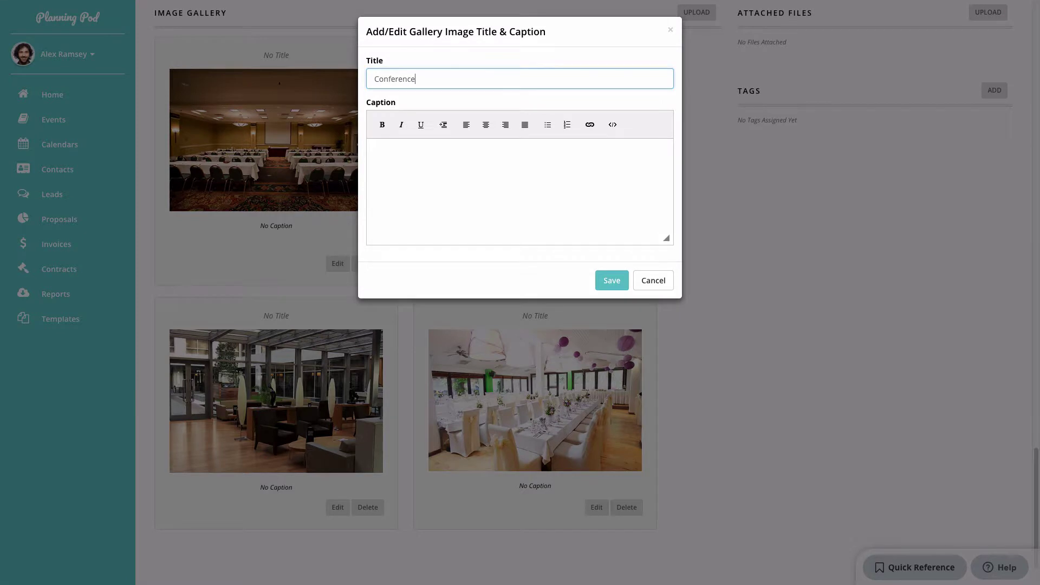
pyautogui.write(' Room A')
pyautogui.click(439, 141)
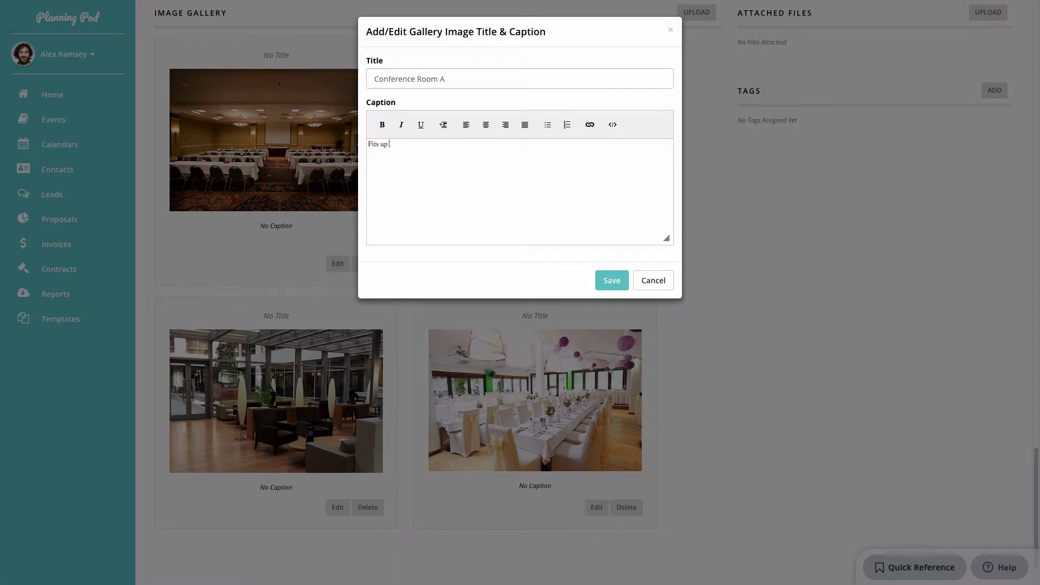
pyautogui.click(624, 279)
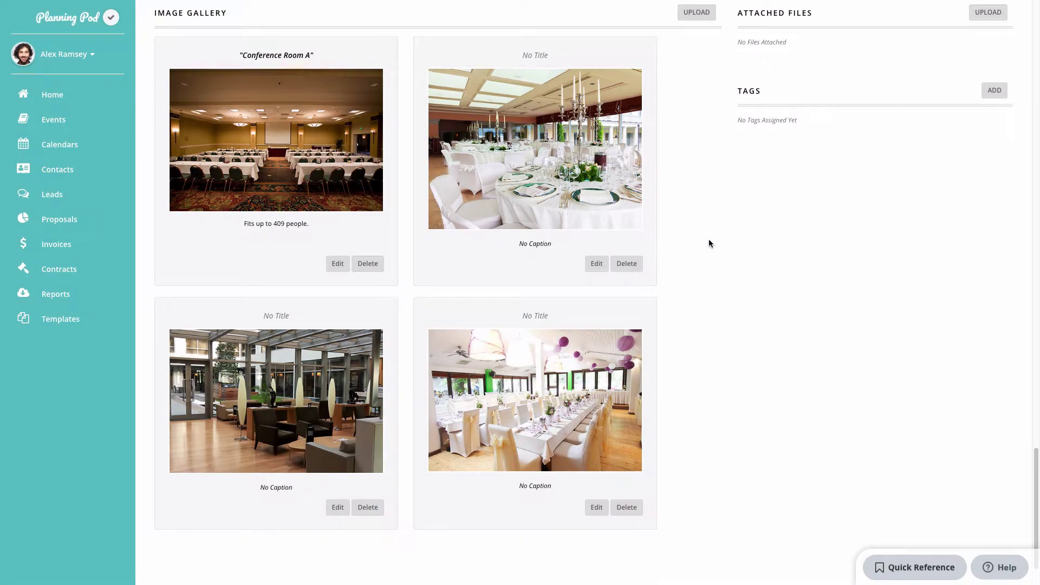
# Attach CompanyBrochure.pdf and TableSample.docx from the Assets folder to the invoice.
pyautogui.scroll(5, 708, 244)
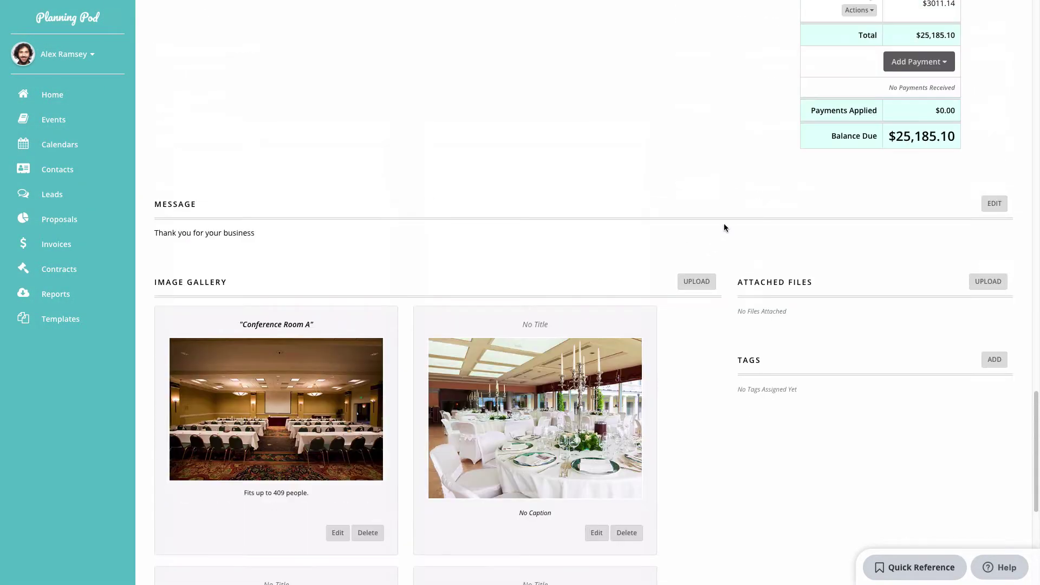
pyautogui.click(988, 281)
pyautogui.click(374, 110)
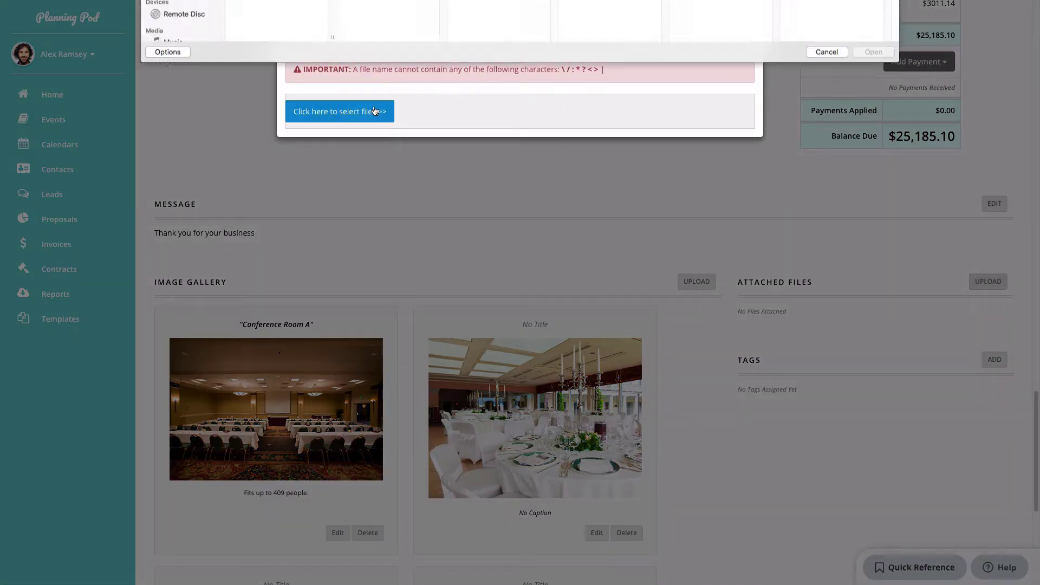
pyautogui.click(520, 10)
pyautogui.click(503, 20)
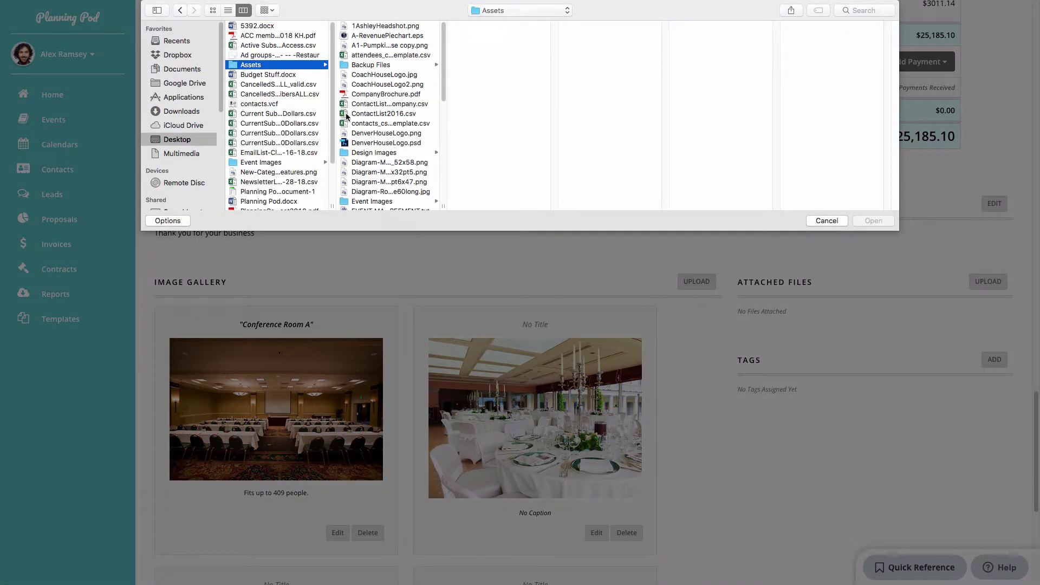
pyautogui.click(379, 98)
pyautogui.scroll(-5, 381, 128)
pyautogui.scroll(-3, 381, 129)
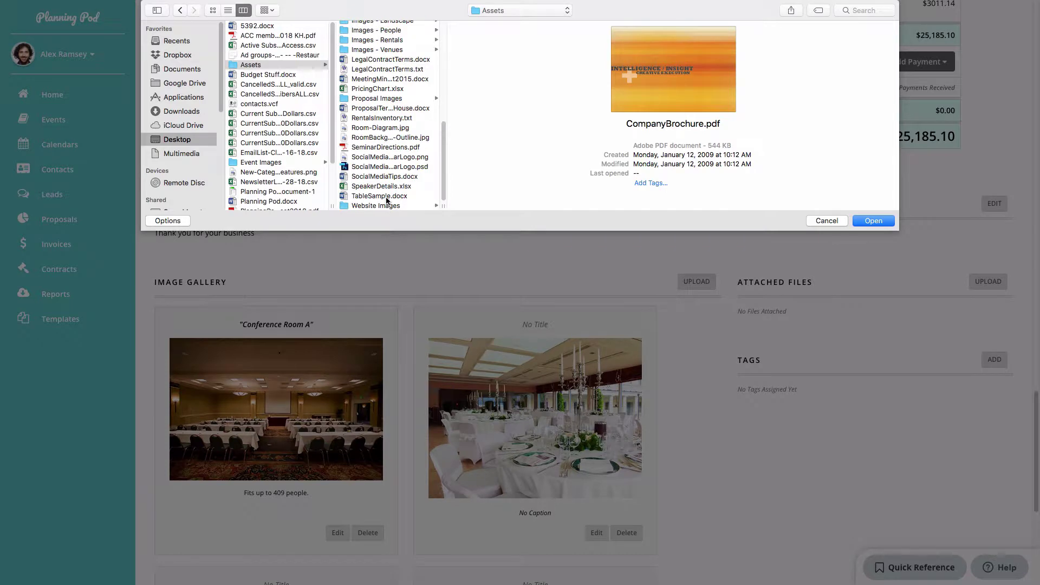
pyautogui.keyDown('super'); pyautogui.click(379, 197); pyautogui.keyUp('super')
pyautogui.click(869, 220)
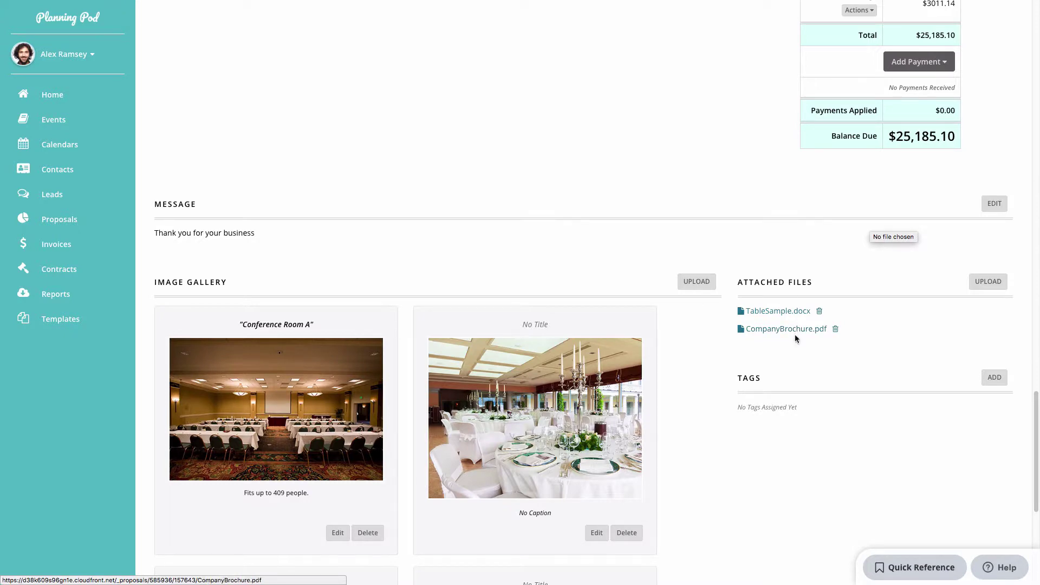
# Tag the invoice Gala/Celebration, Reception and Referral - Internet.
pyautogui.click(994, 378)
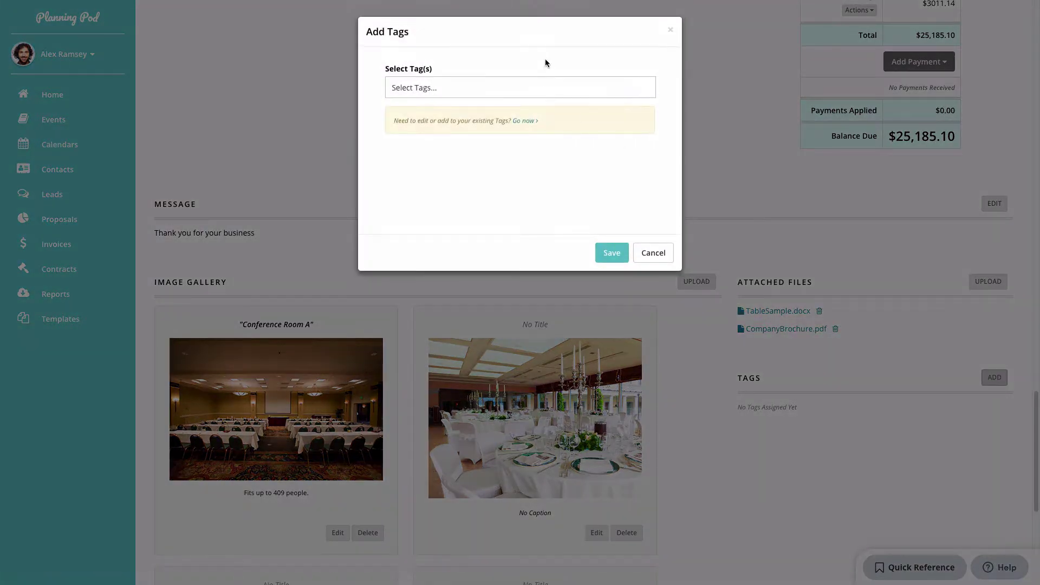
pyautogui.click(540, 81)
pyautogui.write('gal')
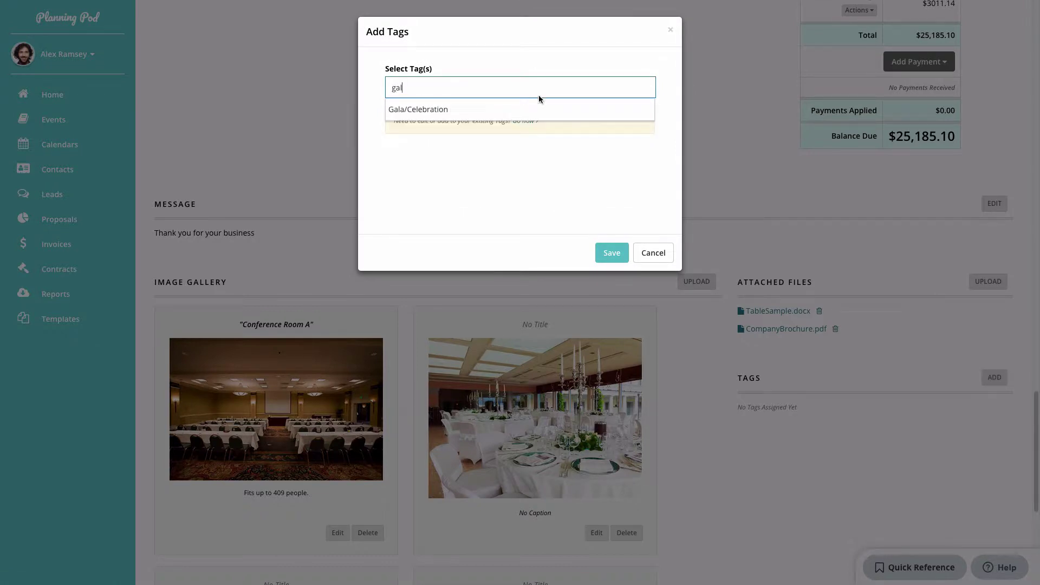
pyautogui.click(537, 104)
pyautogui.write('rece')
pyautogui.press('Return')
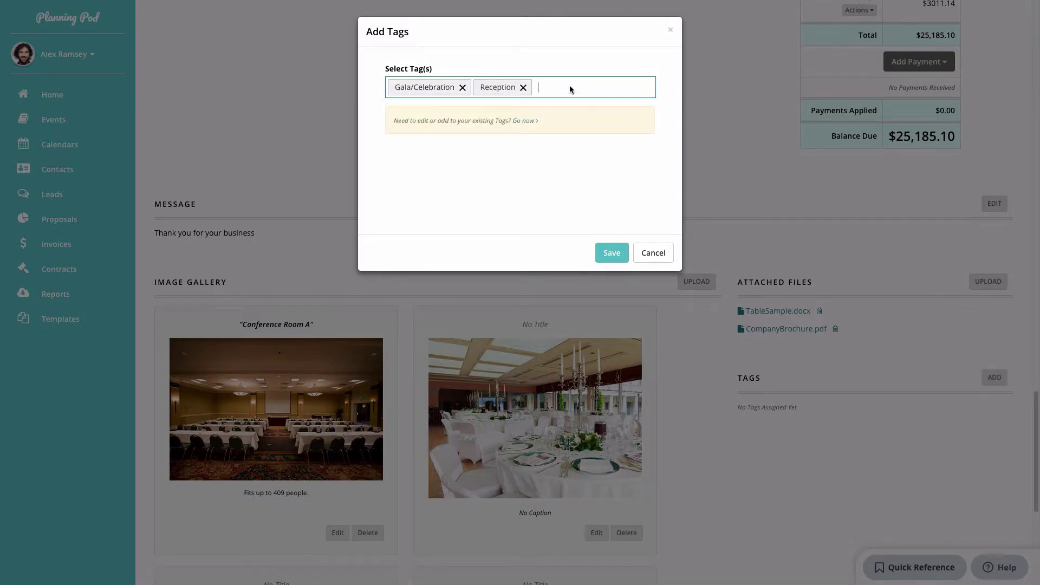
pyautogui.write('ref')
pyautogui.click(433, 143)
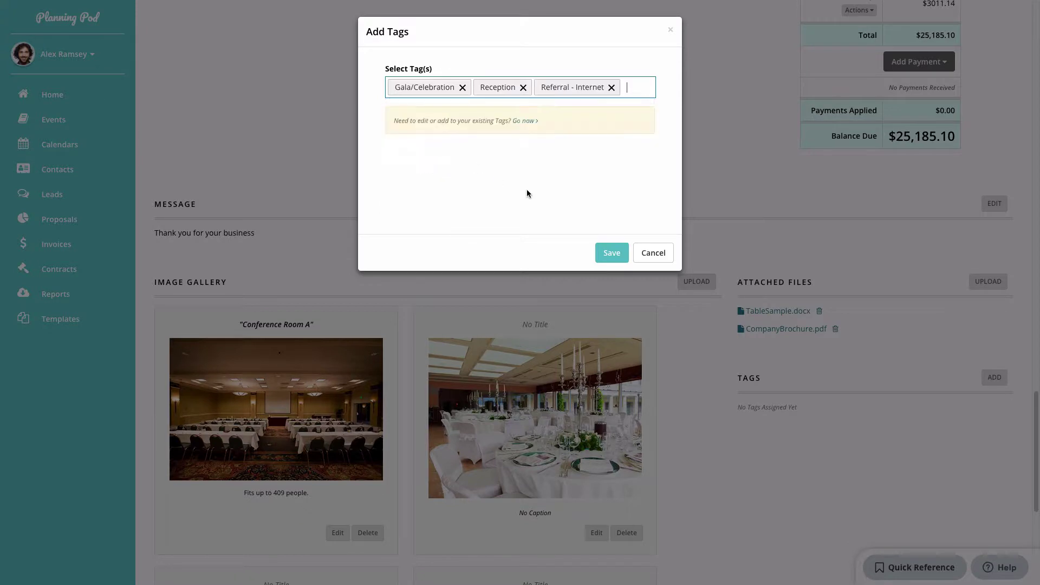
pyautogui.click(611, 252)
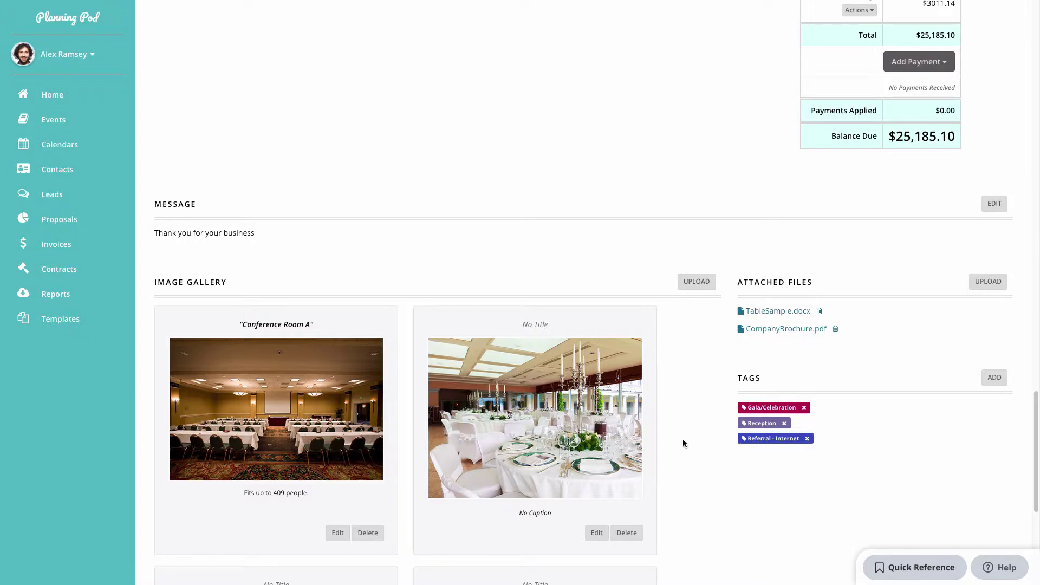
pyautogui.scroll(10, 682, 440)
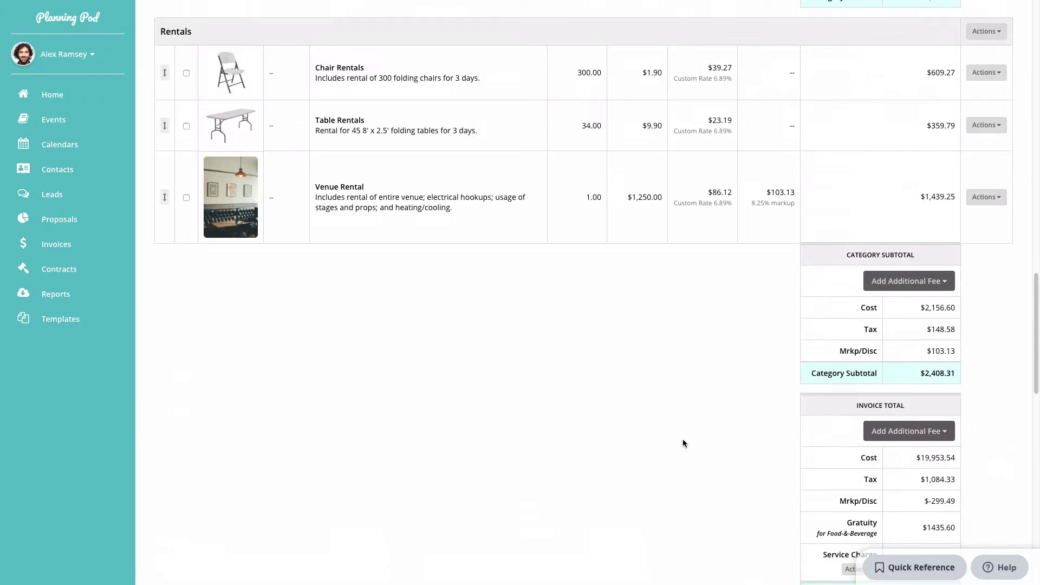
# Open invoice 1057 ($25,185.10) through the Adams Industries Reception event's invoice list.
pyautogui.scroll(7, 683, 443)
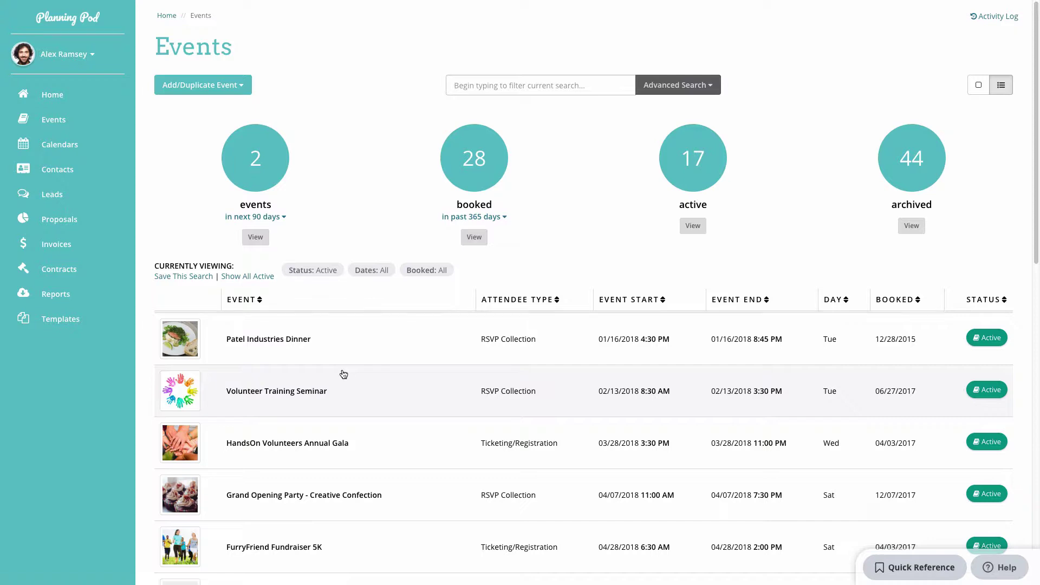
pyautogui.scroll(-8, 343, 374)
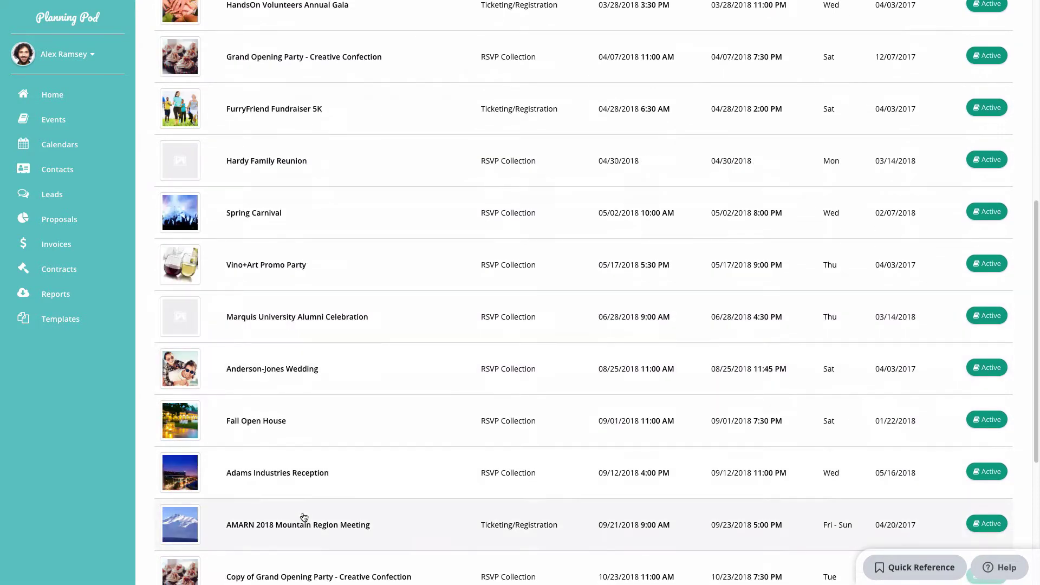
pyautogui.click(299, 473)
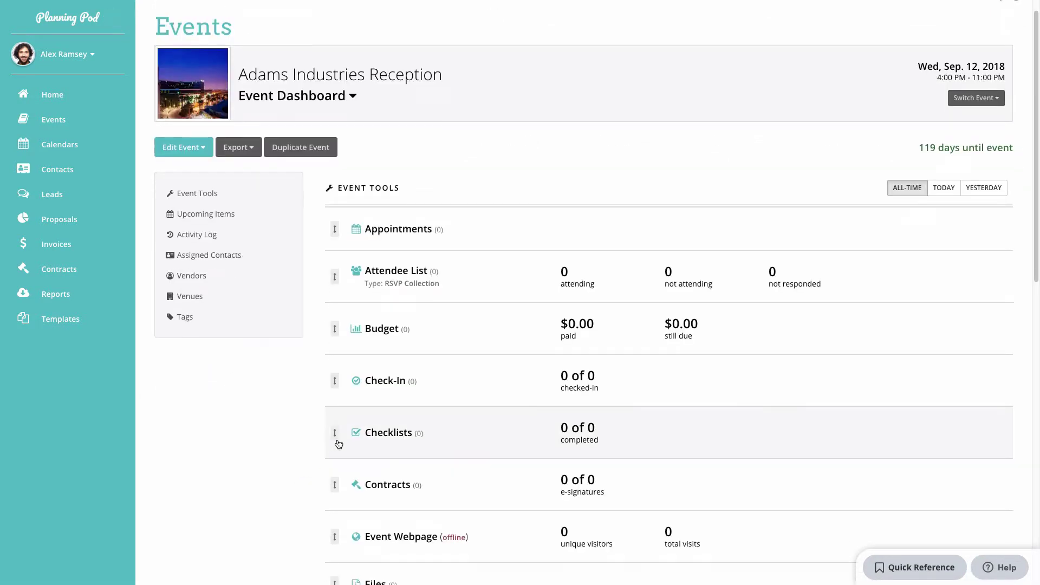
pyautogui.scroll(-6, 337, 444)
pyautogui.click(378, 395)
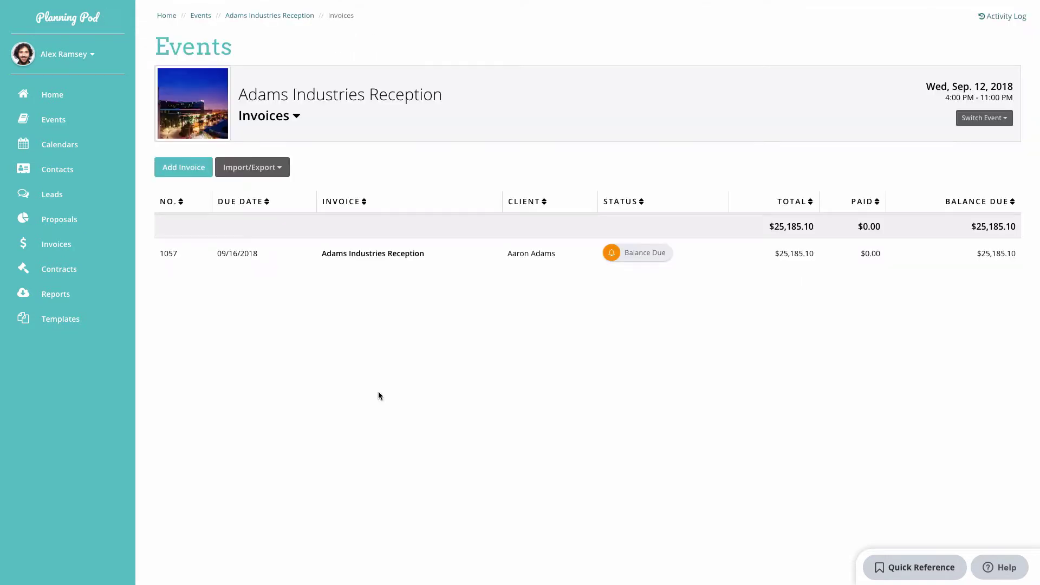
pyautogui.click(403, 254)
pyautogui.scroll(-2, 367, 298)
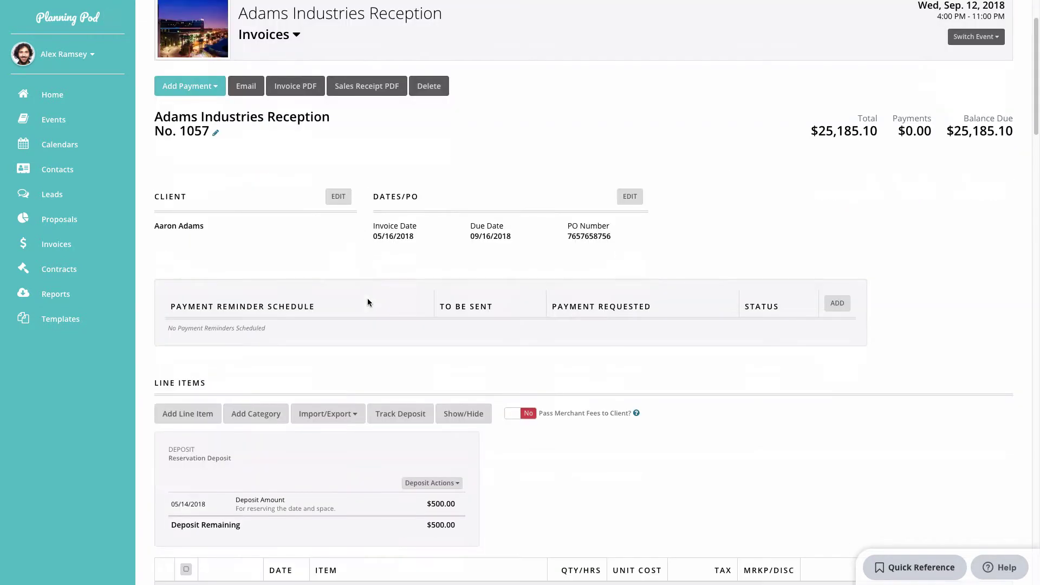
pyautogui.scroll(2, 367, 298)
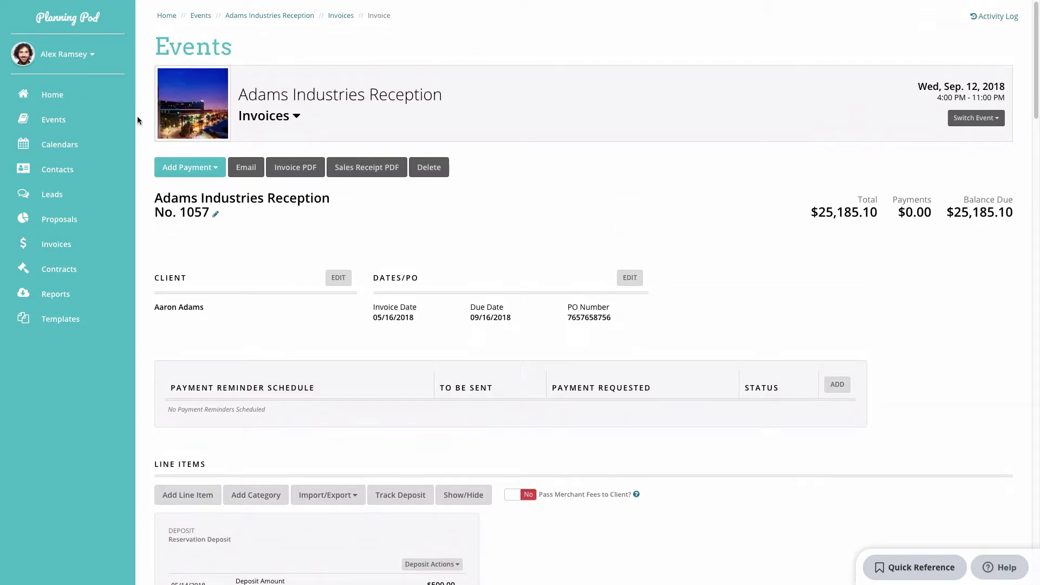
pyautogui.click(61, 54)
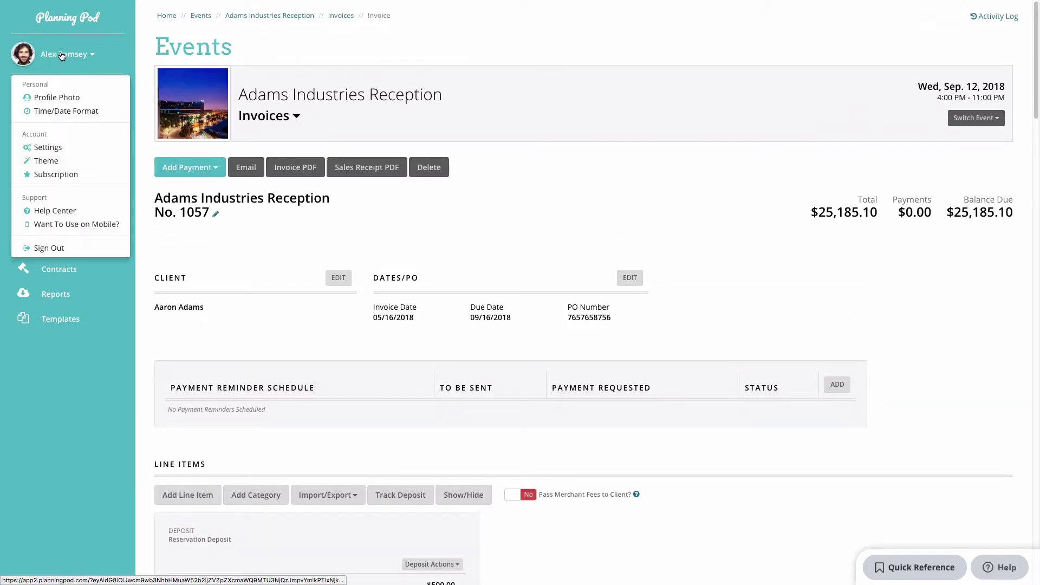
# Review the Tax Rates Manager in the account settings.
pyautogui.click(63, 148)
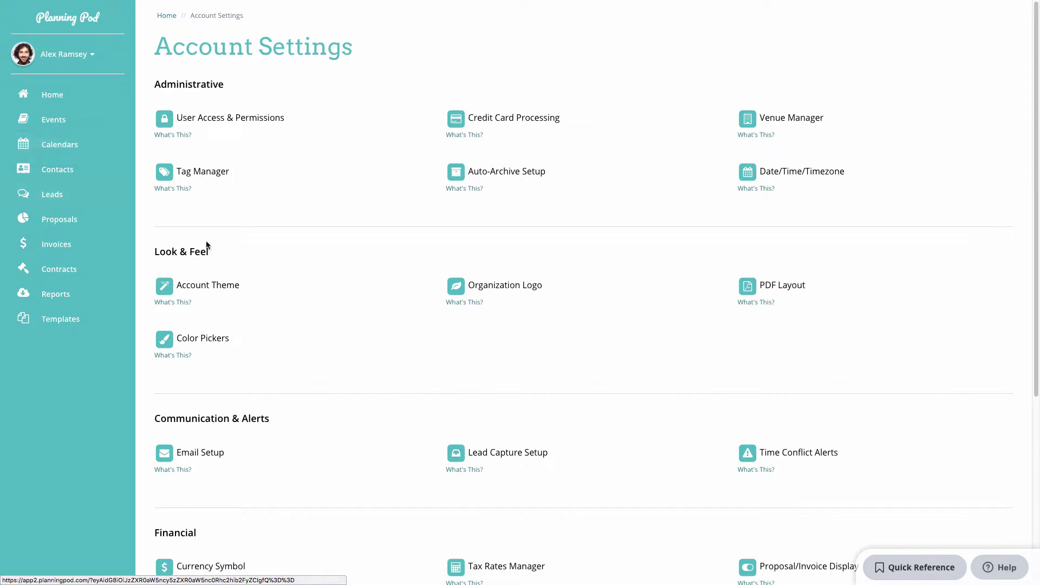
pyautogui.scroll(-5, 250, 258)
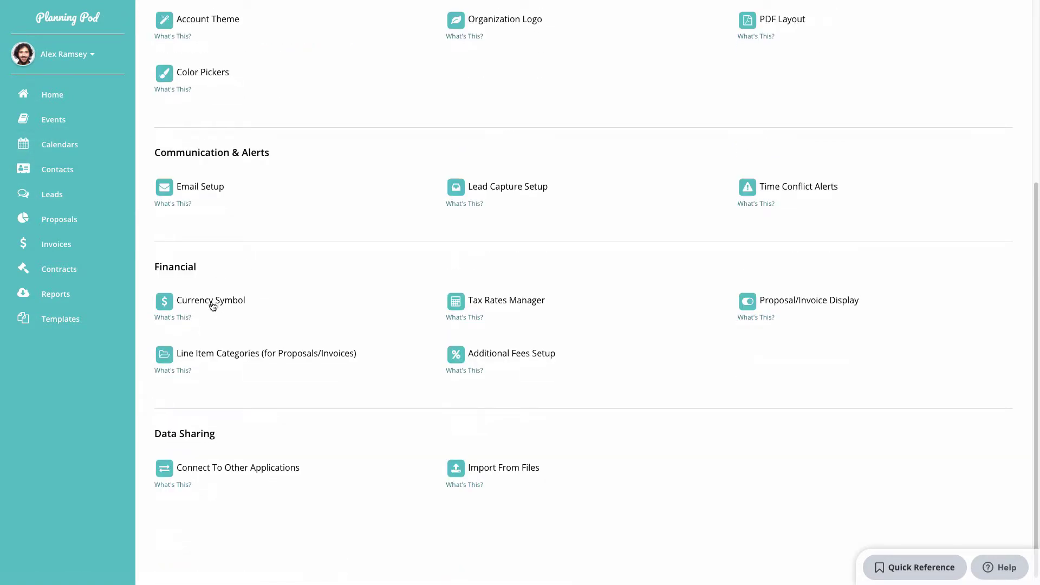
pyautogui.click(513, 306)
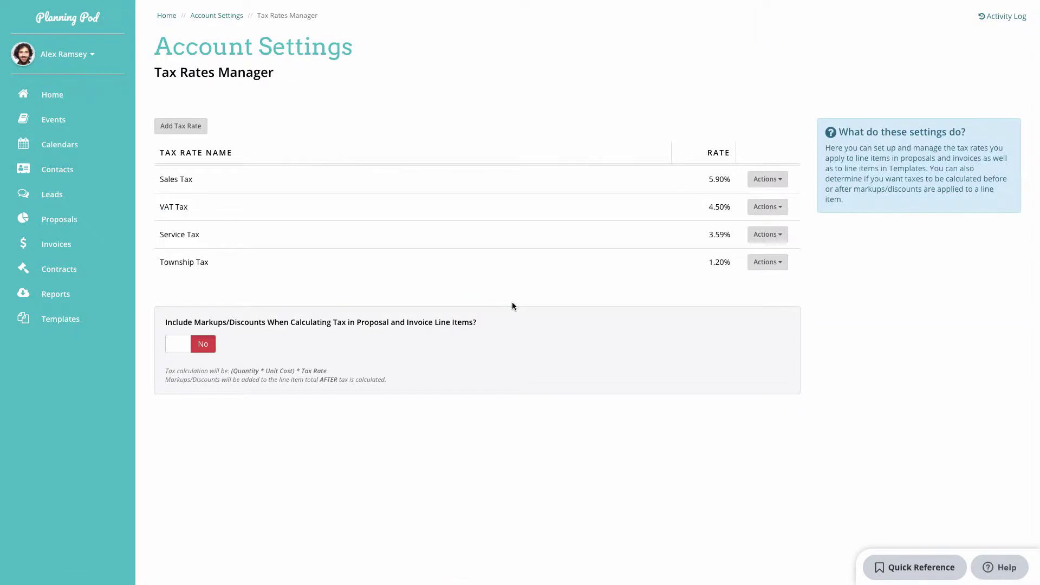
pyautogui.click(227, 19)
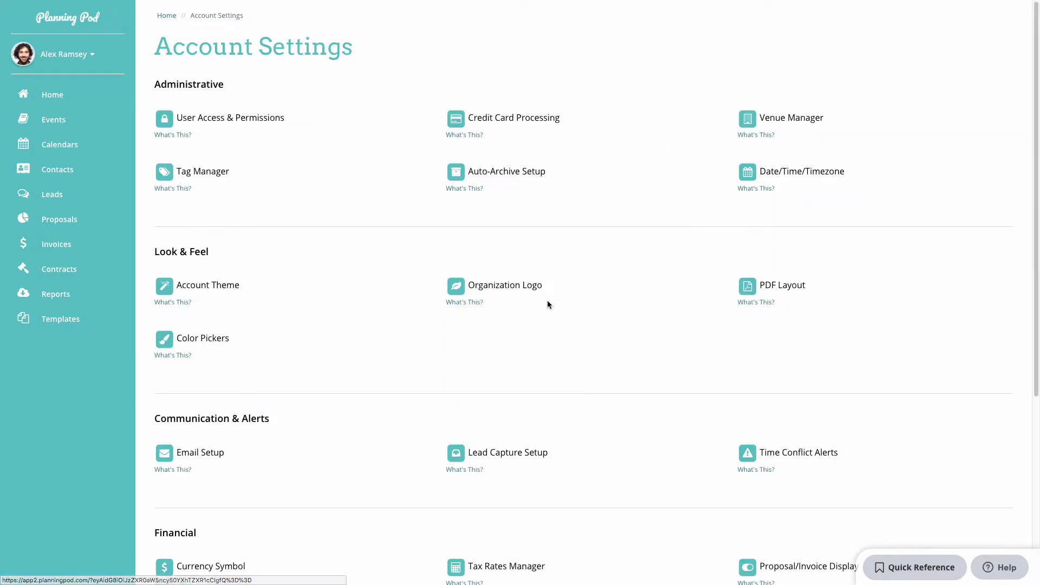
pyautogui.scroll(-3, 580, 320)
# Toggle the Date and Tax Column display options off and back on, leaving defaults unchanged.
pyautogui.click(806, 363)
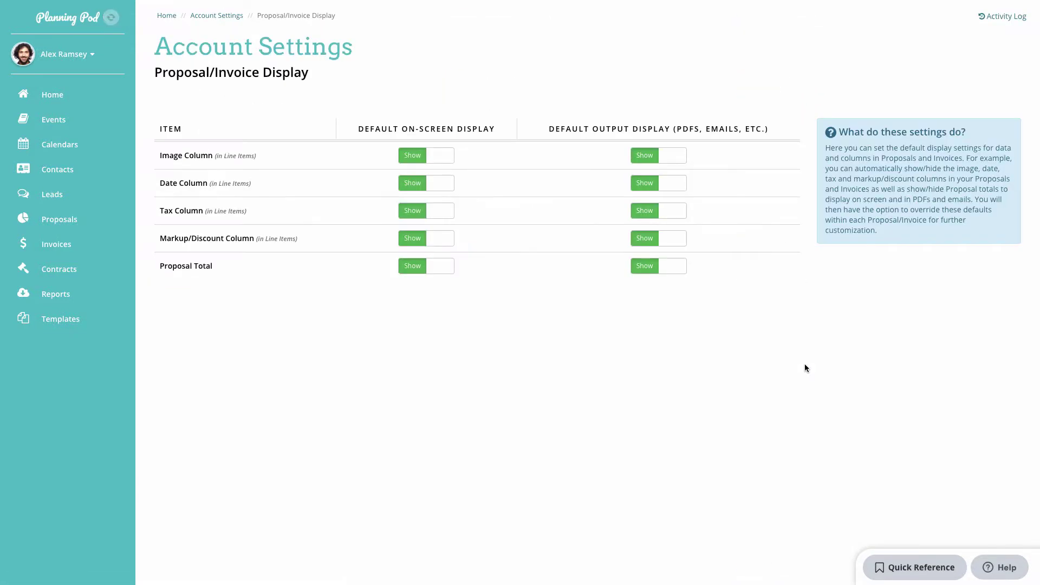
pyautogui.click(416, 194)
pyautogui.click(418, 212)
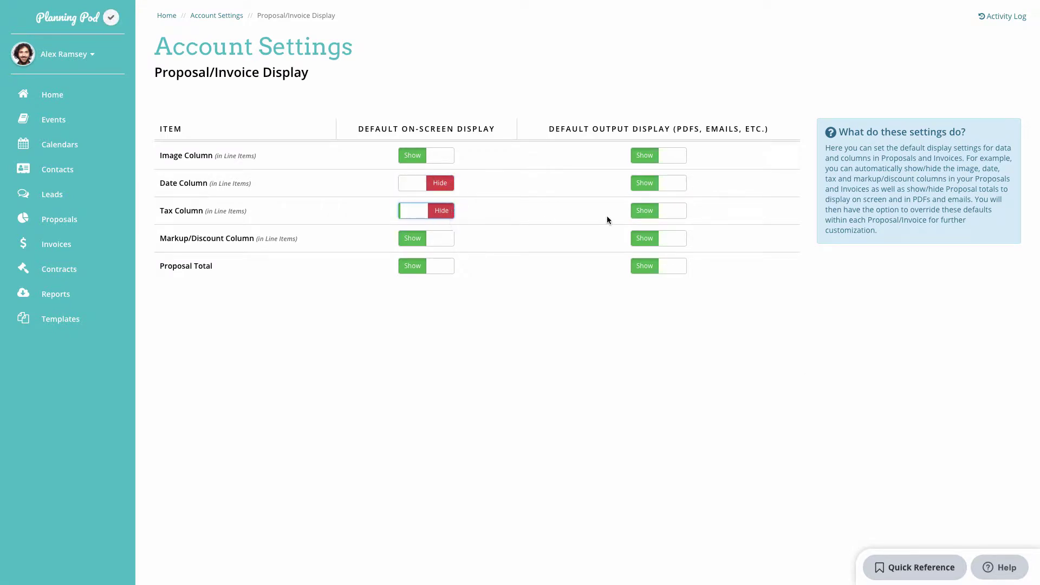
pyautogui.click(644, 216)
pyautogui.click(642, 184)
pyautogui.click(673, 183)
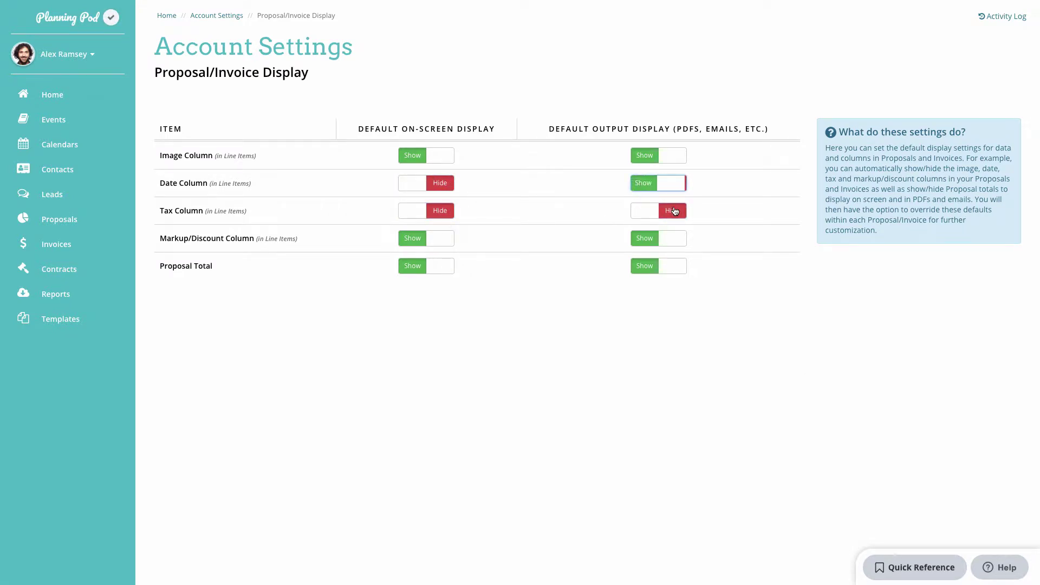
pyautogui.click(673, 210)
pyautogui.click(443, 185)
pyautogui.click(439, 211)
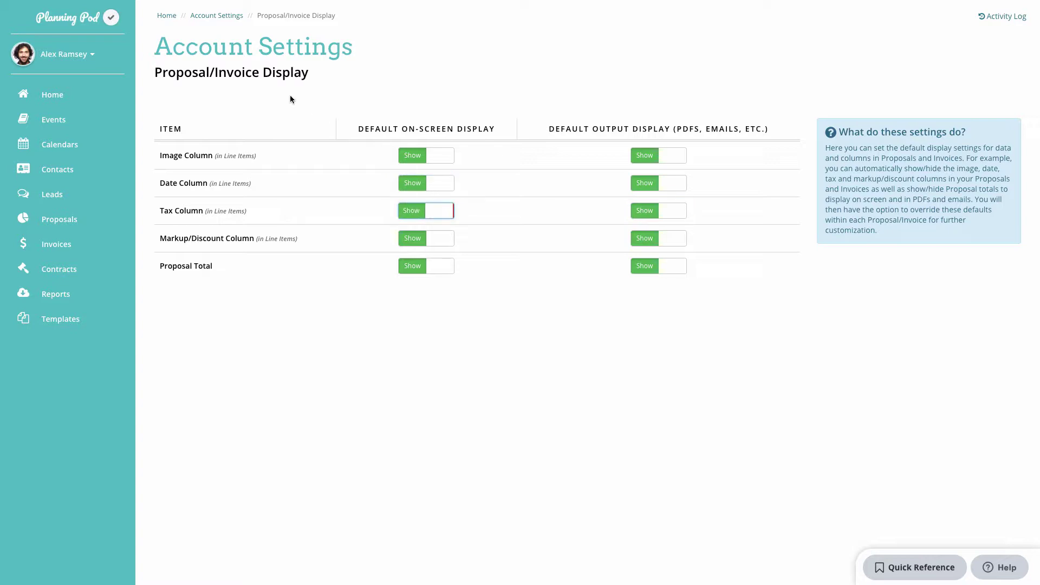
pyautogui.click(211, 16)
# Check the Line Item Categories and Additional Fees Setup, then go to Templates.
pyautogui.scroll(-5, 407, 356)
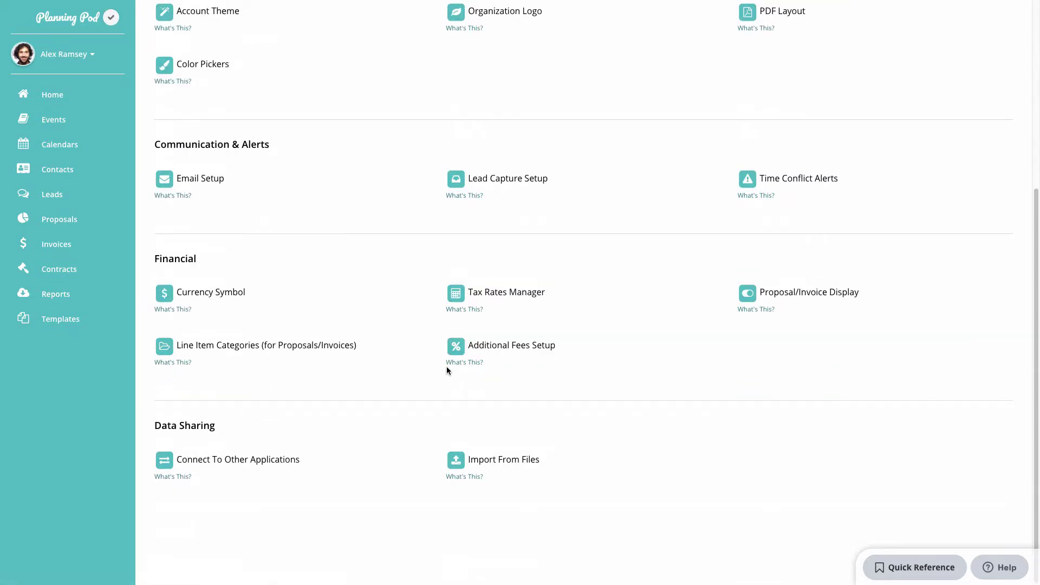
pyautogui.click(274, 347)
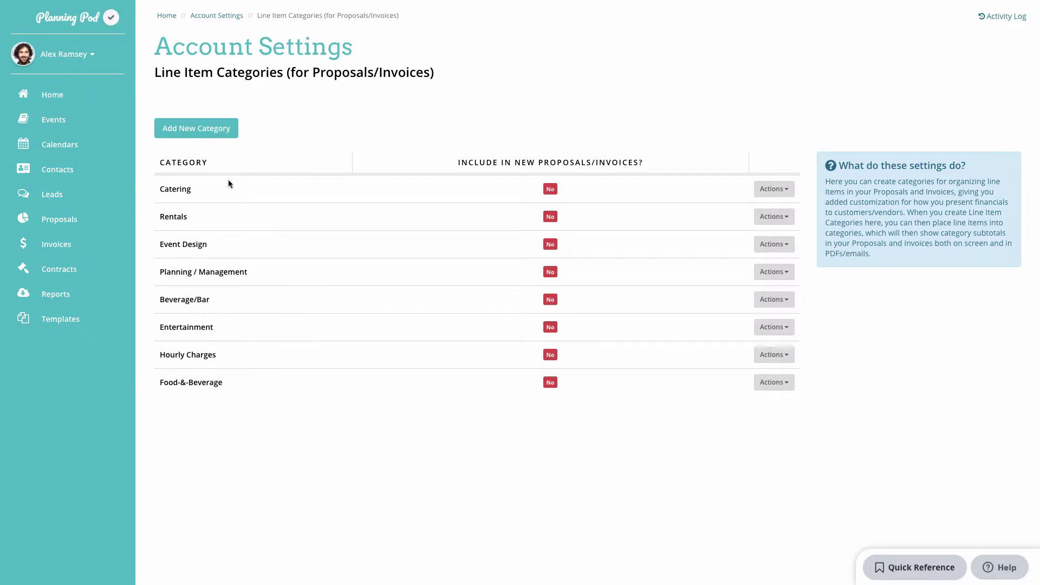
pyautogui.click(228, 15)
pyautogui.scroll(-5, 469, 330)
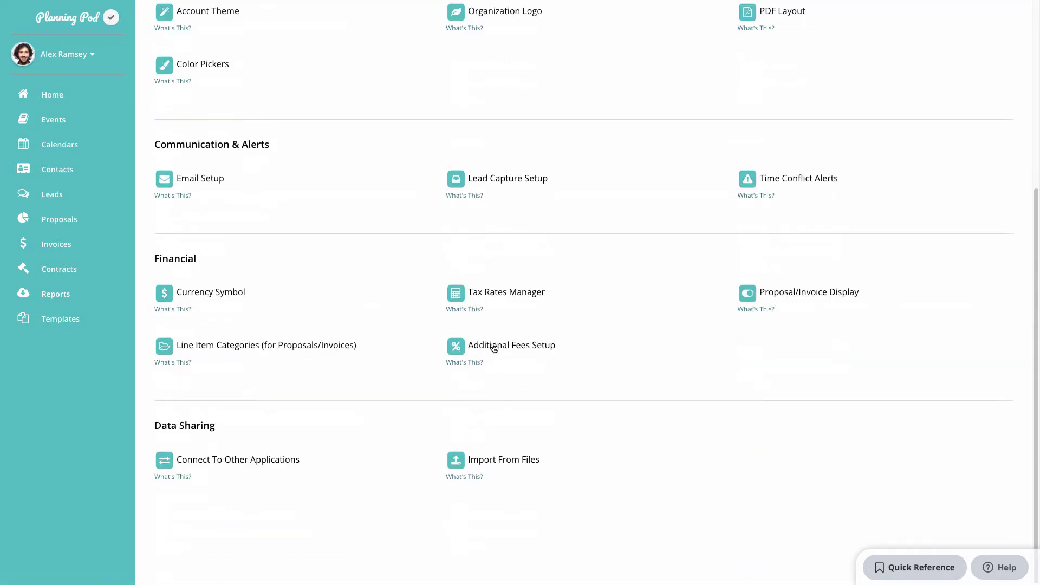
pyautogui.click(505, 347)
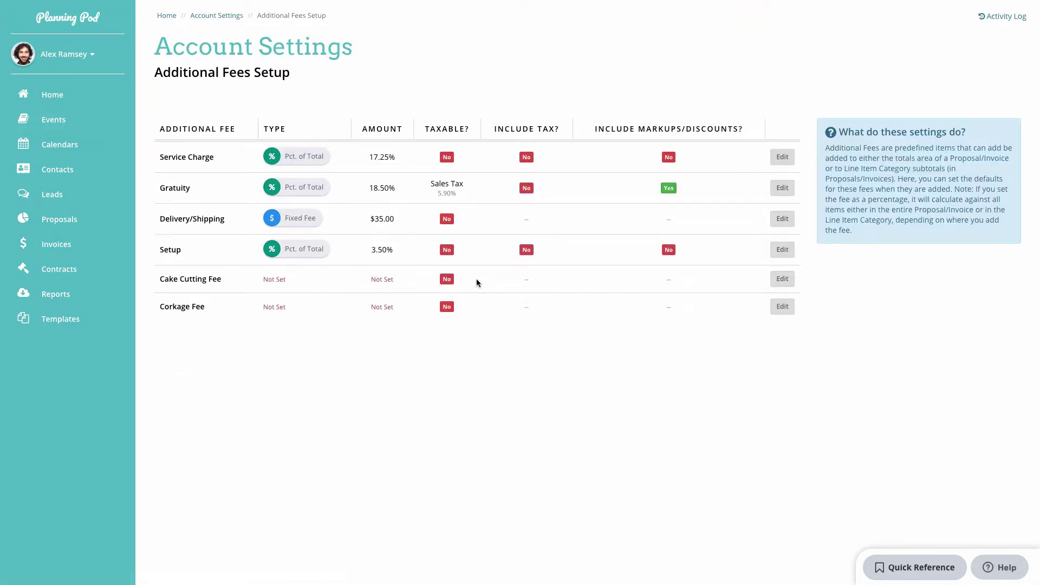
pyautogui.click(75, 325)
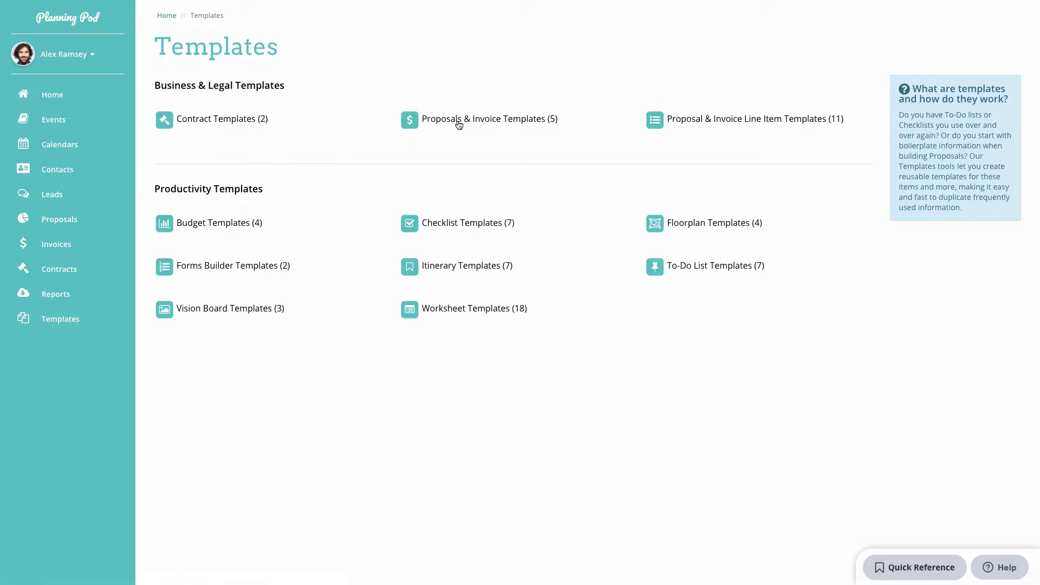
# Open the Sales Training Event template and scroll through its line items, $26,715.11 total, gallery and files.
pyautogui.click(477, 119)
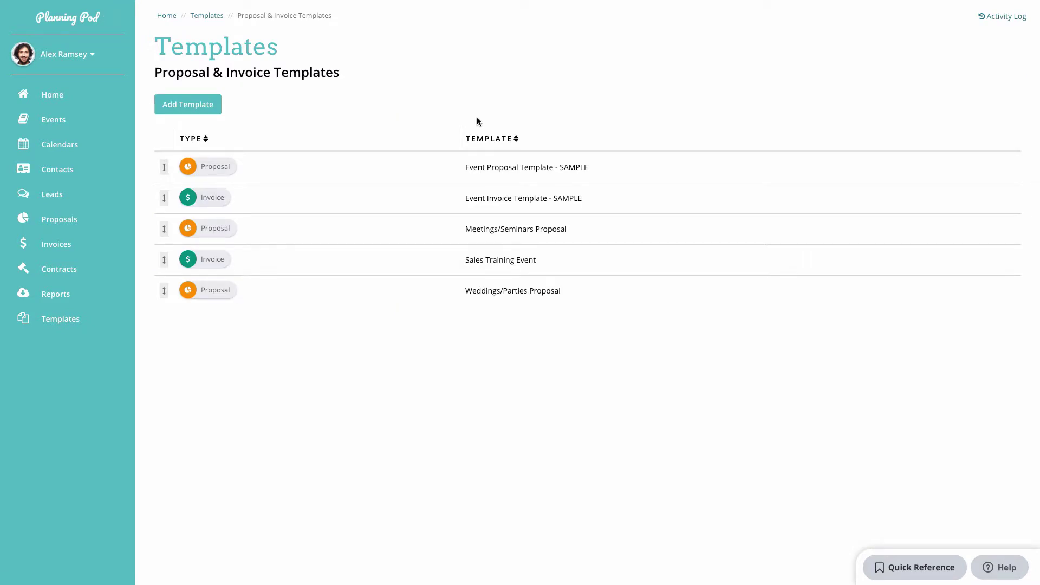
pyautogui.click(229, 260)
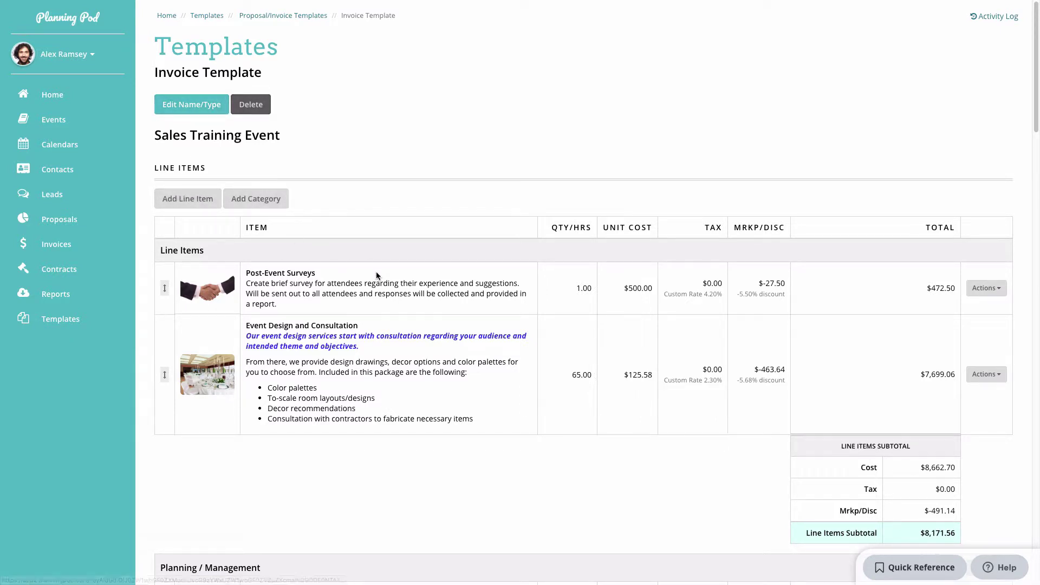
pyautogui.scroll(-1, 441, 276)
pyautogui.scroll(-1, 378, 276)
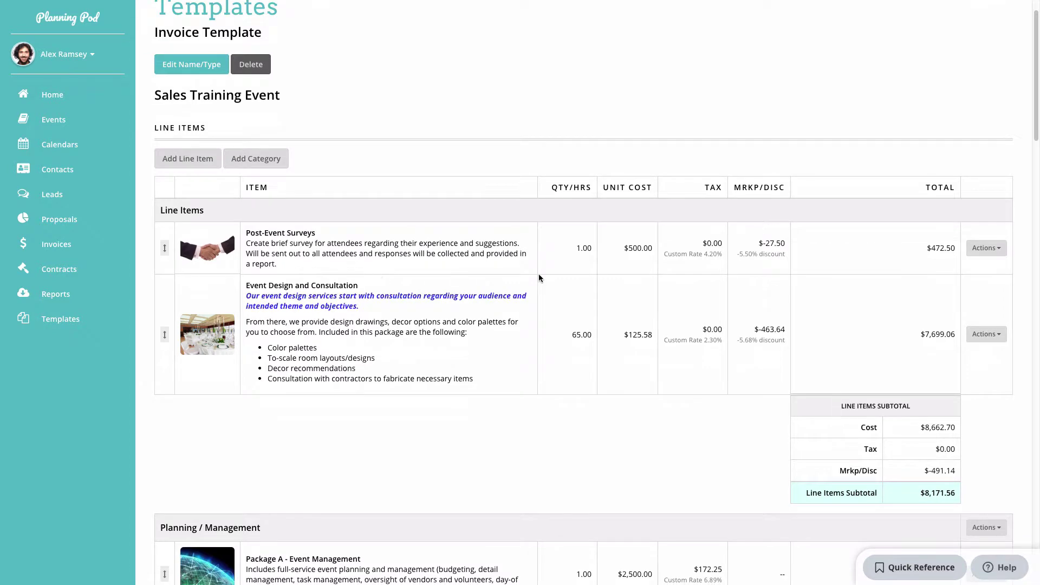
pyautogui.scroll(-8, 951, 248)
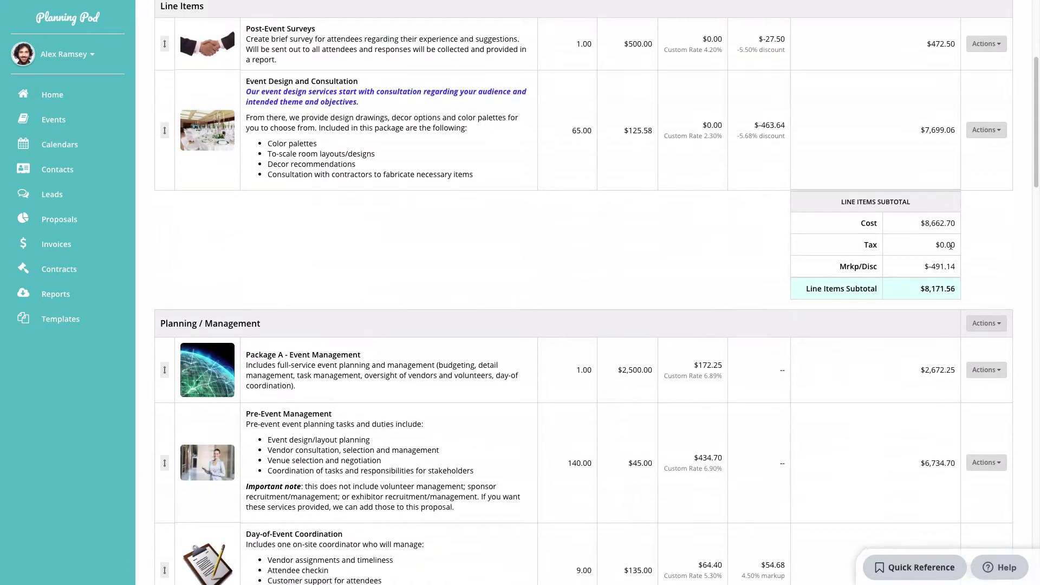
pyautogui.scroll(-6, 950, 249)
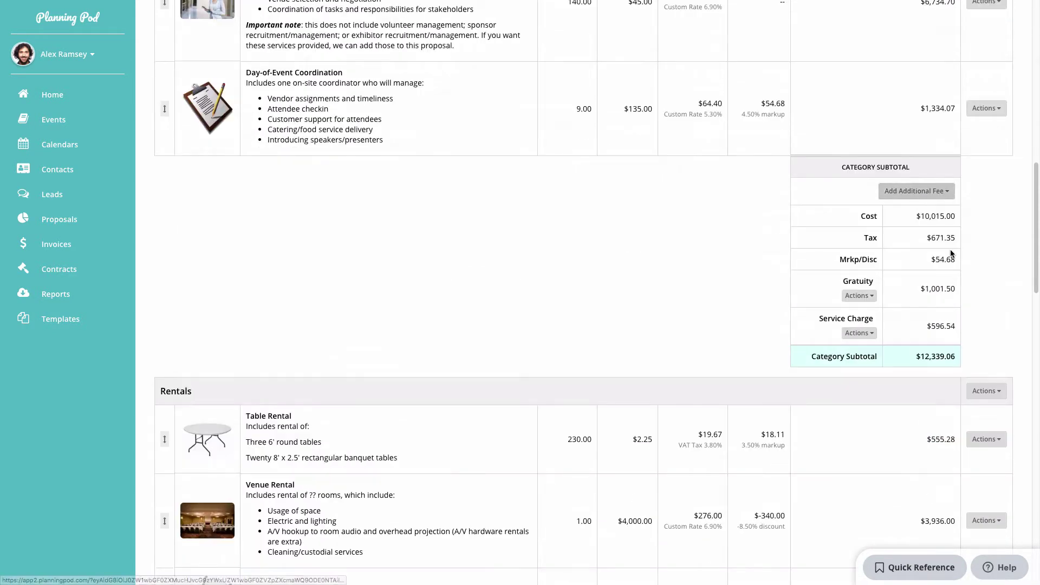
pyautogui.scroll(-15, 950, 249)
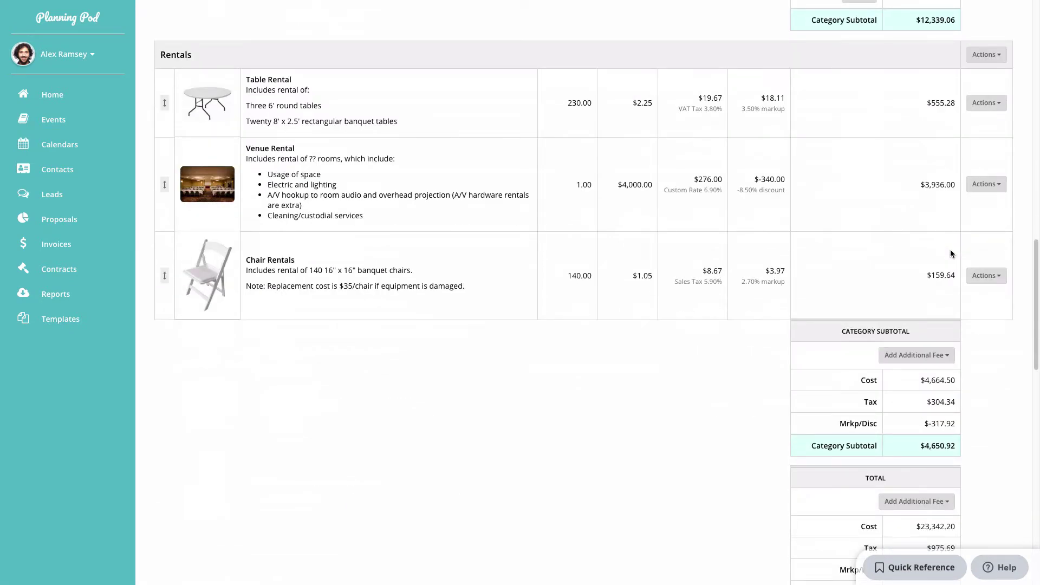
pyautogui.scroll(-5, 950, 249)
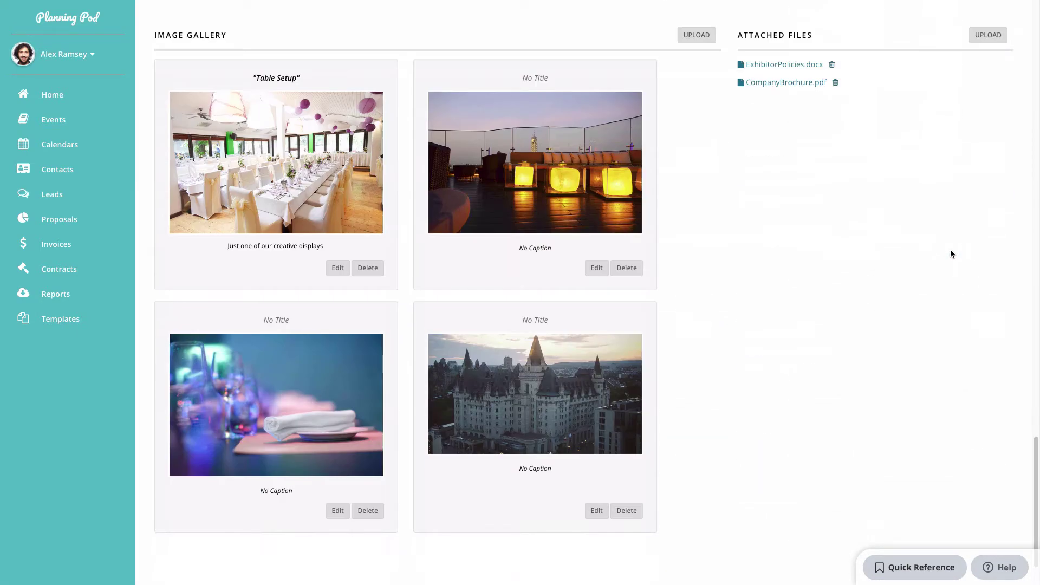
pyautogui.scroll(20, 950, 253)
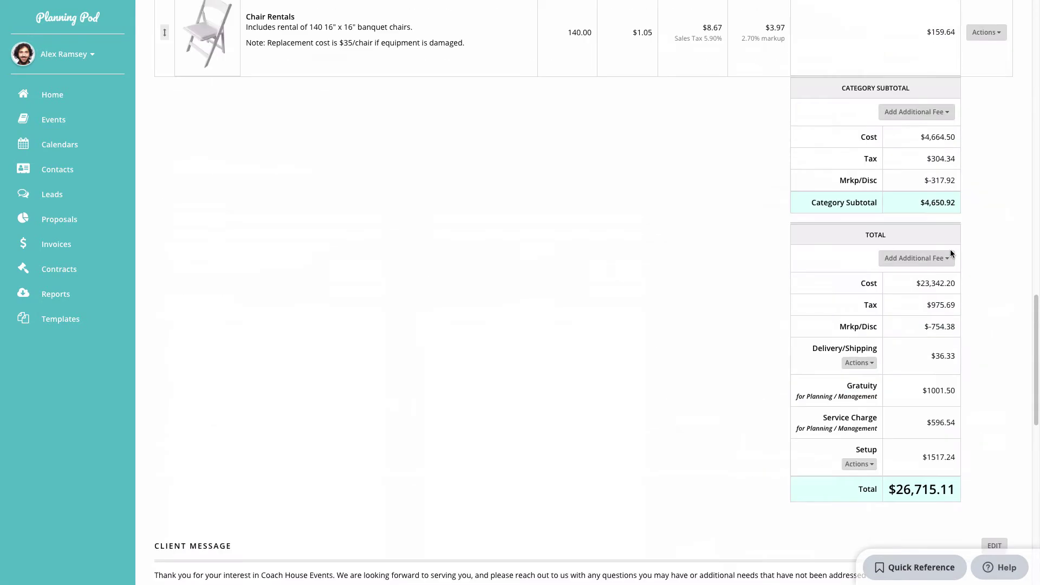
pyautogui.scroll(12, 950, 252)
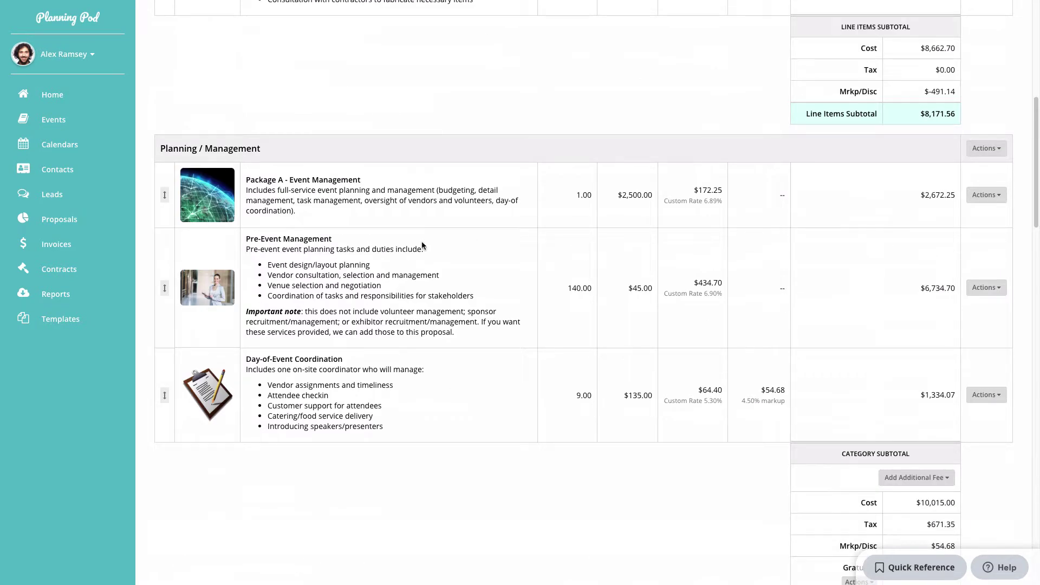
# Import the Sales Training Event template as new invoice 1058.
pyautogui.click(64, 246)
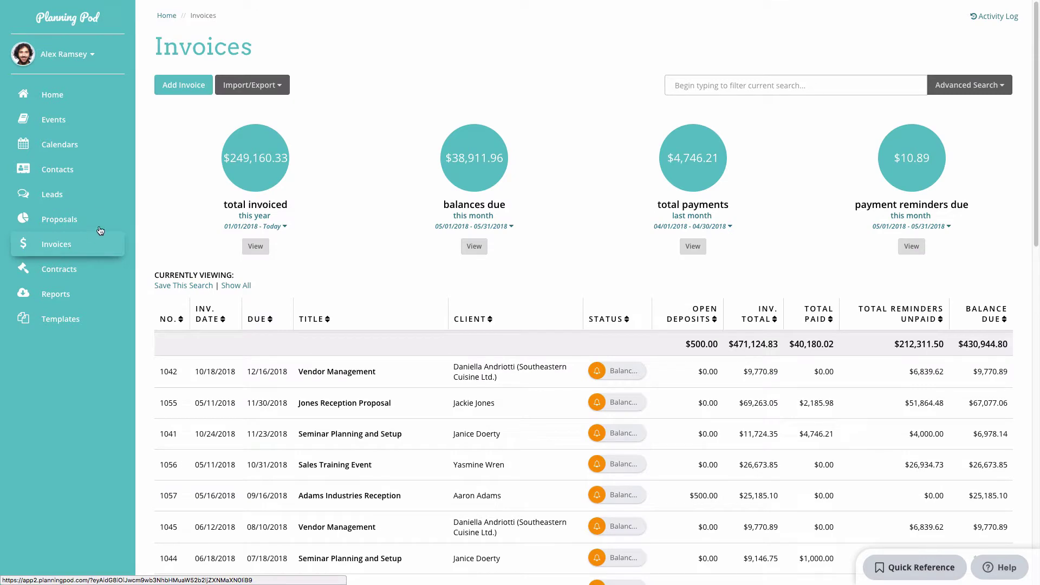
pyautogui.click(249, 91)
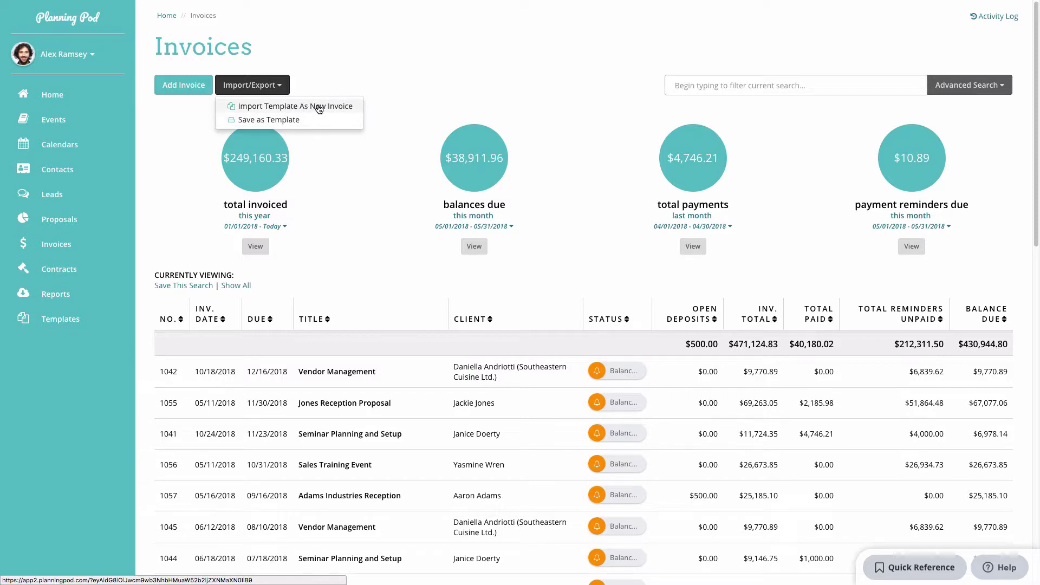
pyautogui.click(319, 107)
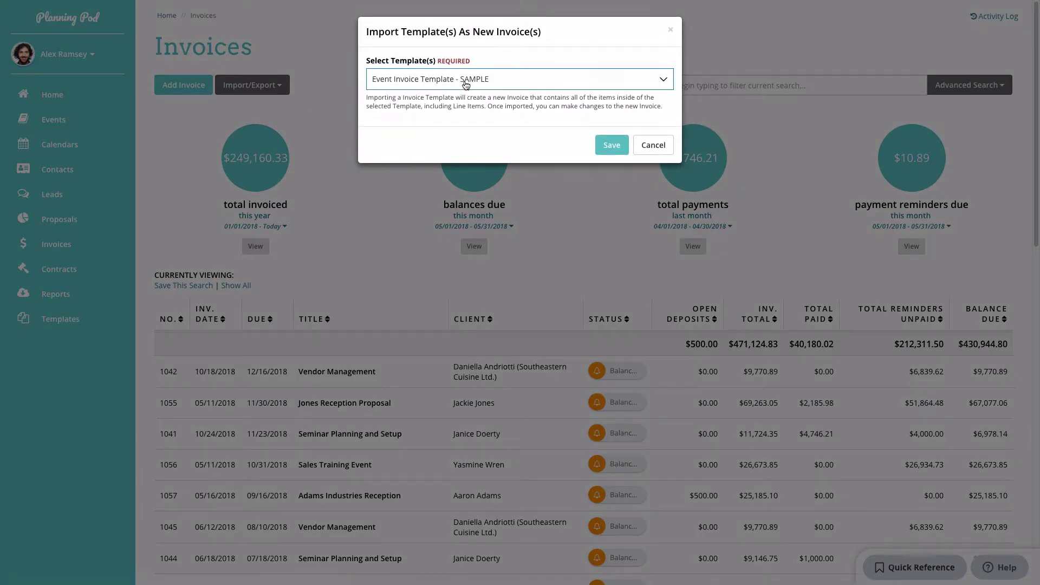
pyautogui.click(464, 82)
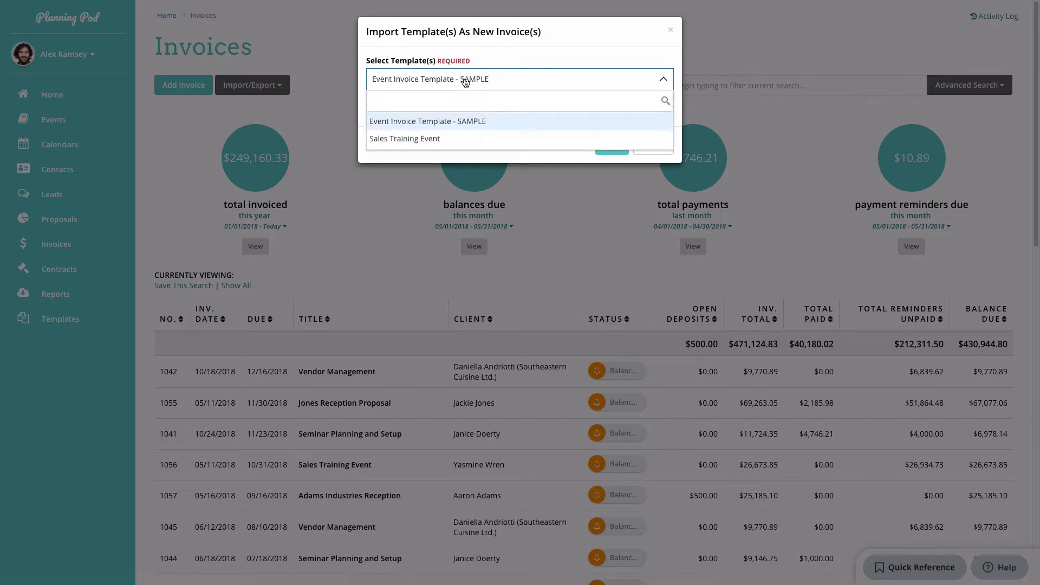
pyautogui.click(443, 139)
pyautogui.click(602, 145)
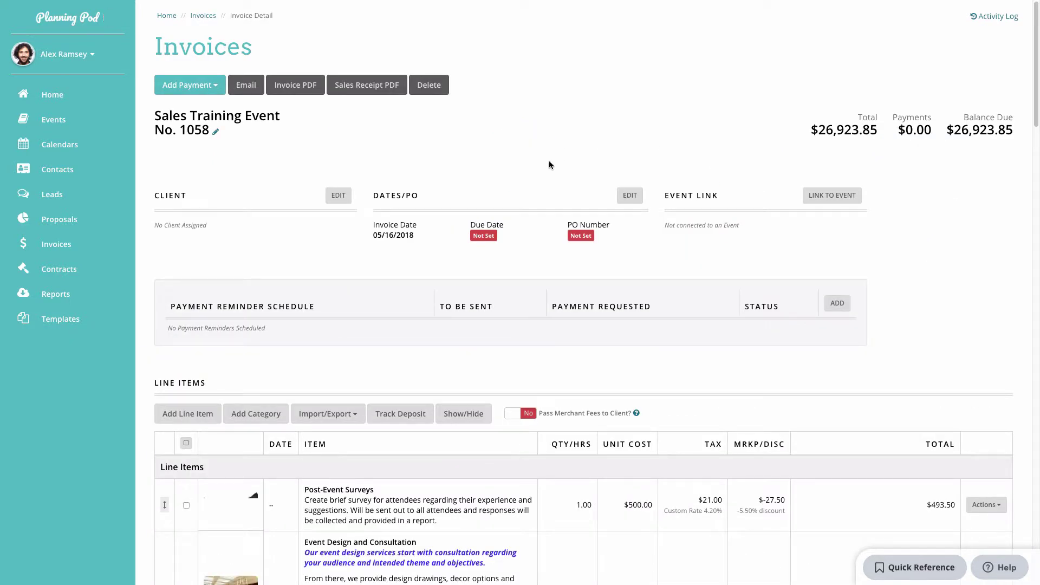
# Scroll through the new invoice, briefly viewing the Table Rental item options.
pyautogui.scroll(-5, 545, 162)
pyautogui.scroll(-10, 545, 162)
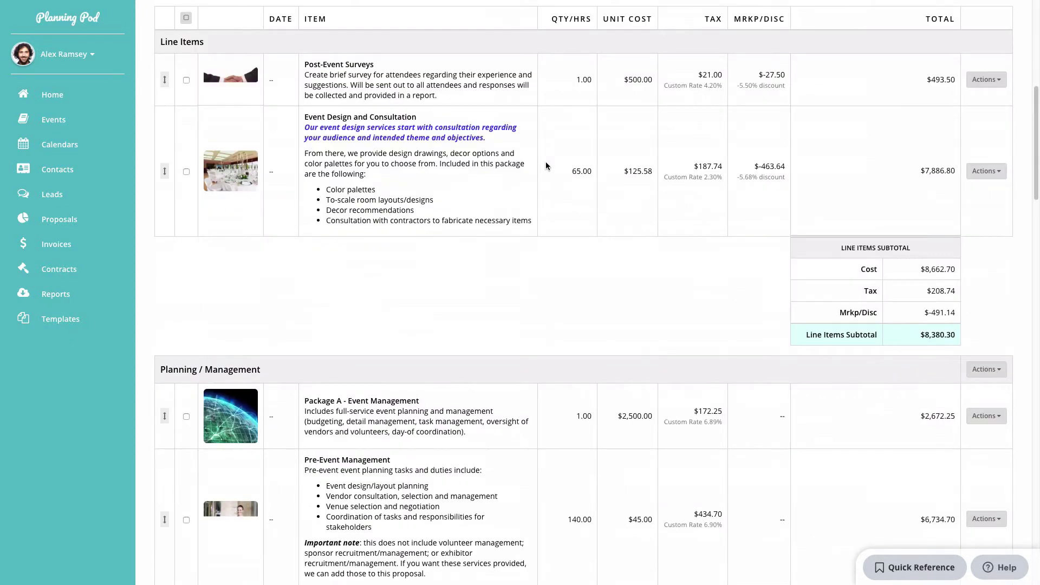
pyautogui.scroll(-15, 546, 165)
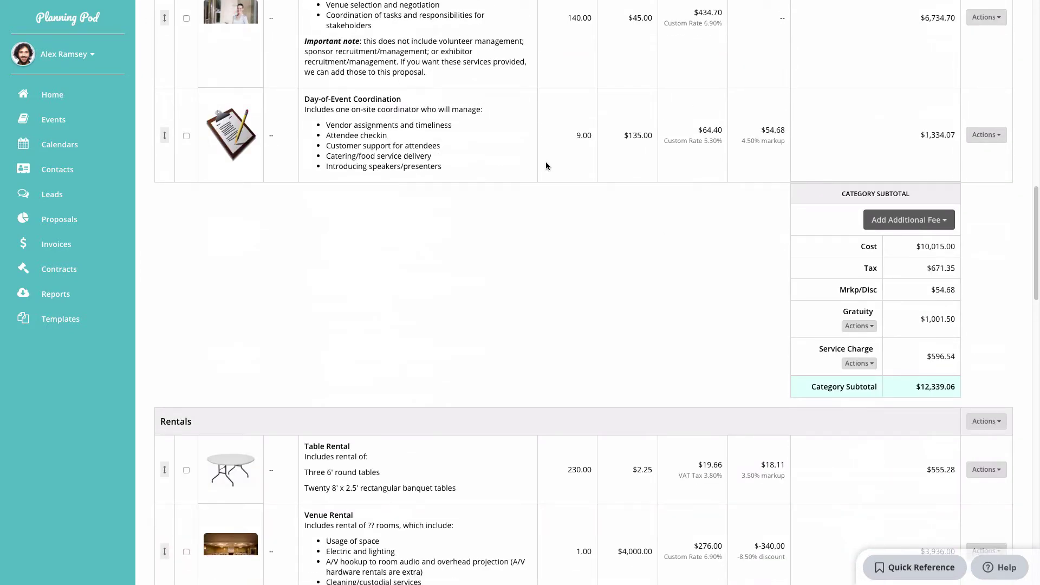
pyautogui.scroll(-2, 546, 165)
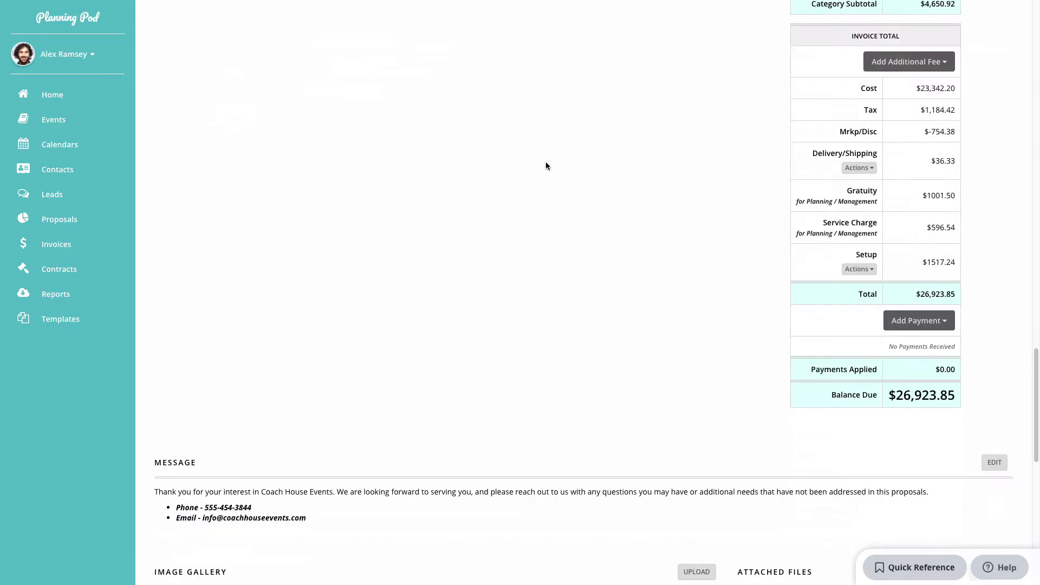
pyautogui.scroll(10, 545, 165)
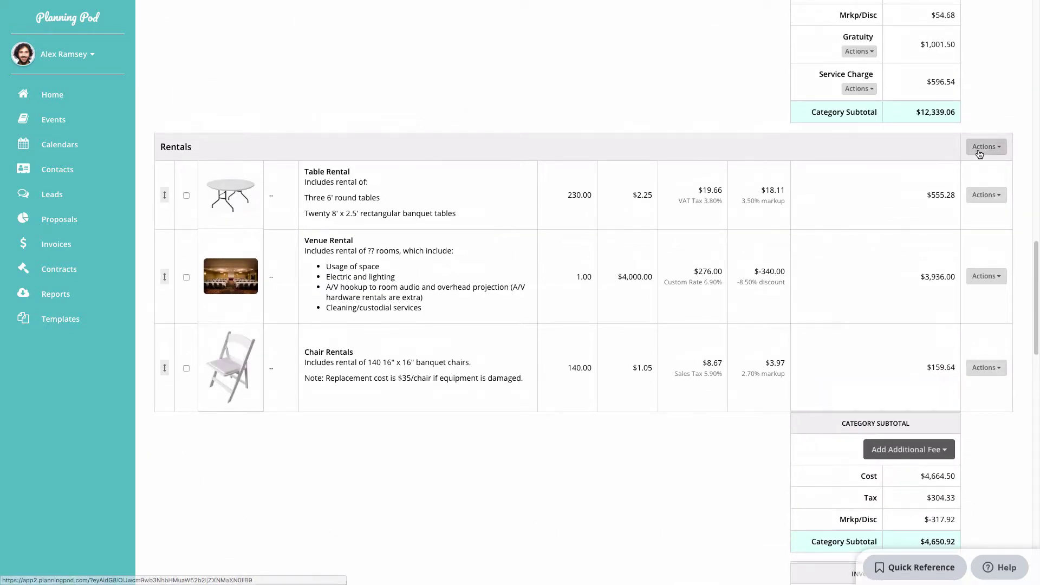
pyautogui.click(1003, 194)
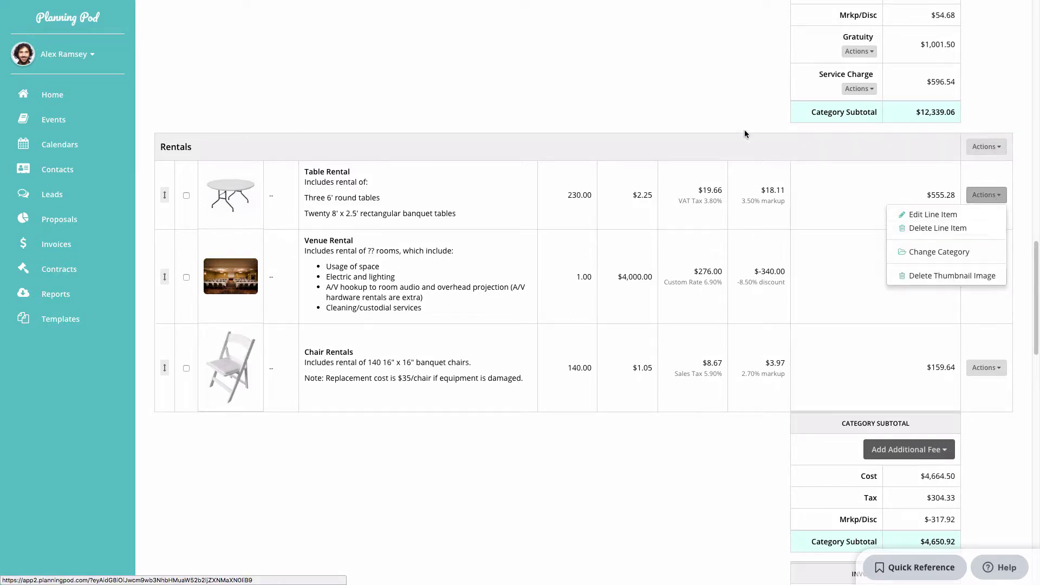
pyautogui.click(692, 115)
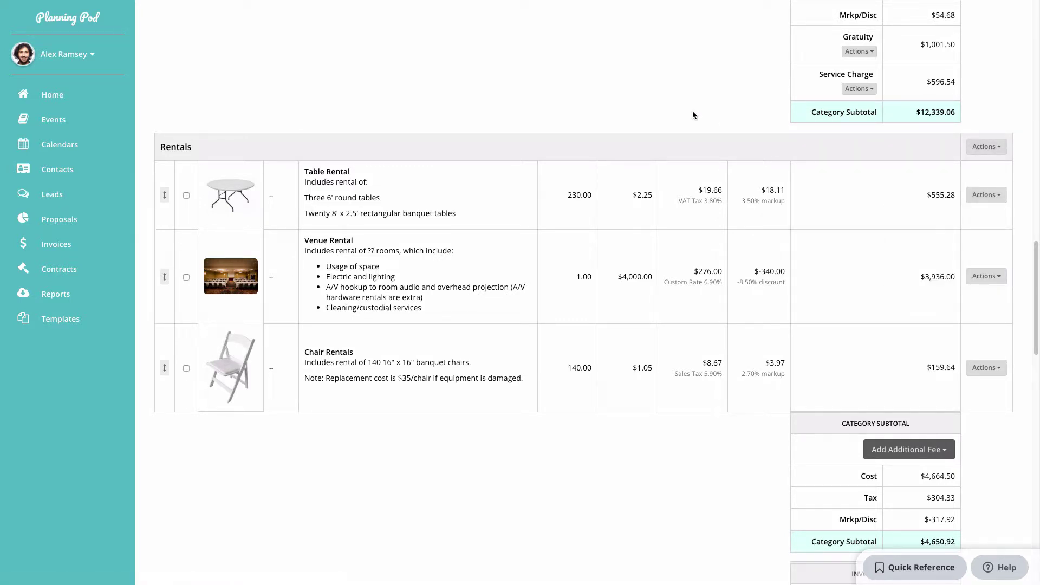
pyautogui.scroll(10, 693, 115)
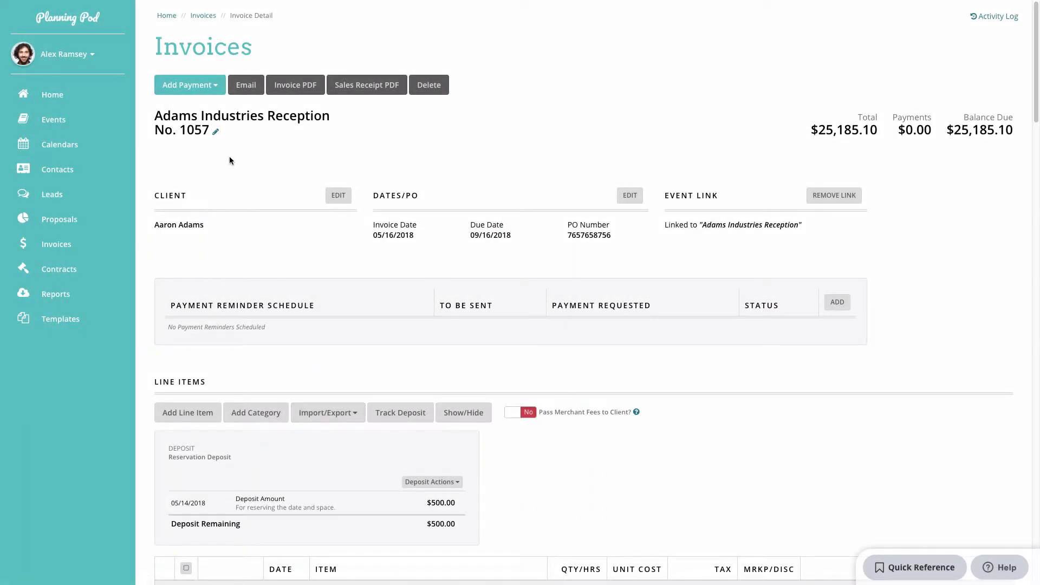
# Email invoice 1057 with 'Hello' in the subject, an added contact and a WePay Pay Now button.
pyautogui.click(254, 86)
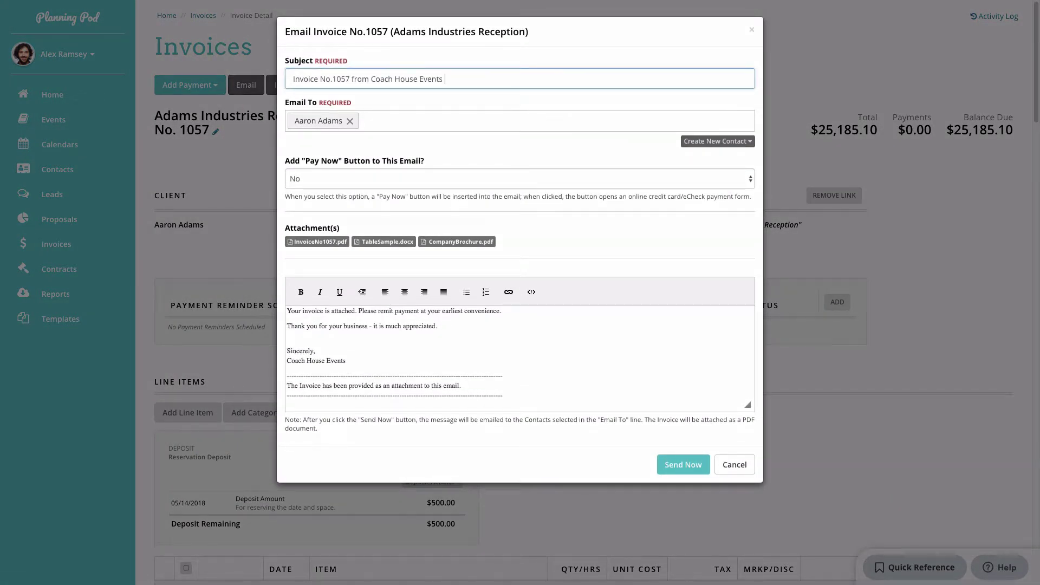
pyautogui.write('Hello')
pyautogui.press('Tab')
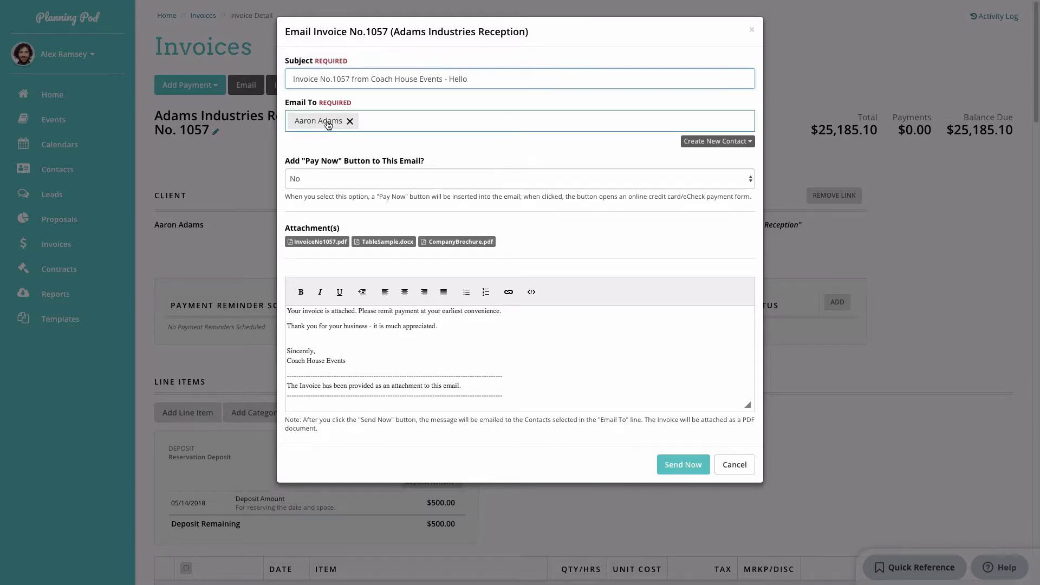
pyautogui.click(374, 123)
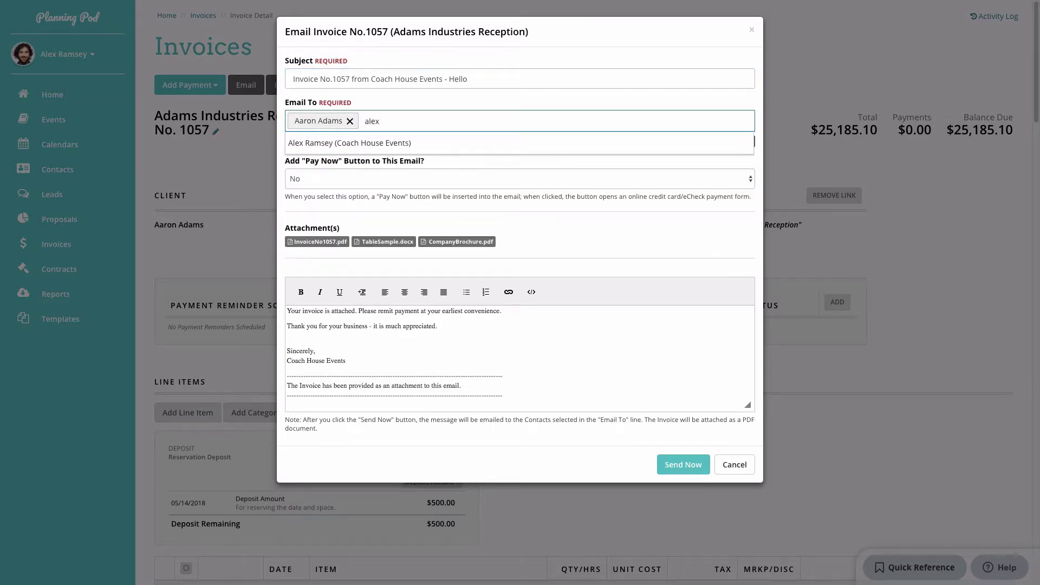
pyautogui.click(467, 141)
pyautogui.click(342, 182)
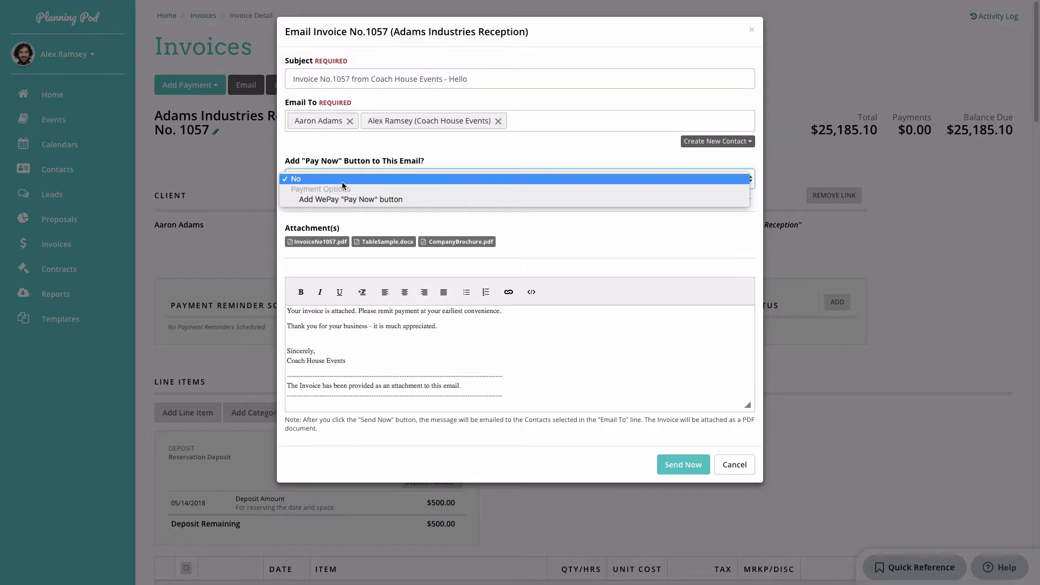
pyautogui.click(378, 199)
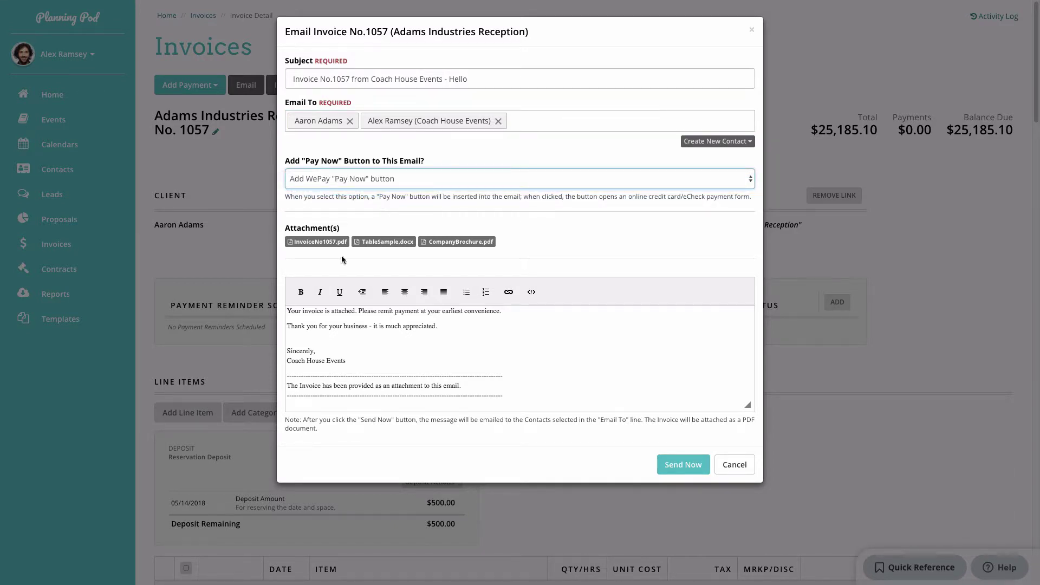
pyautogui.click(449, 326)
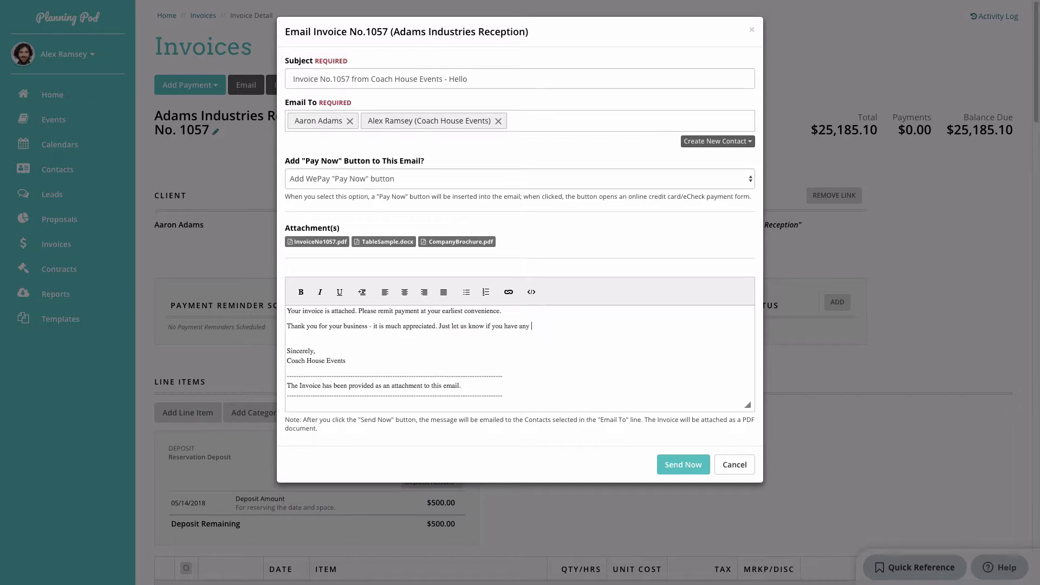
pyautogui.click(687, 466)
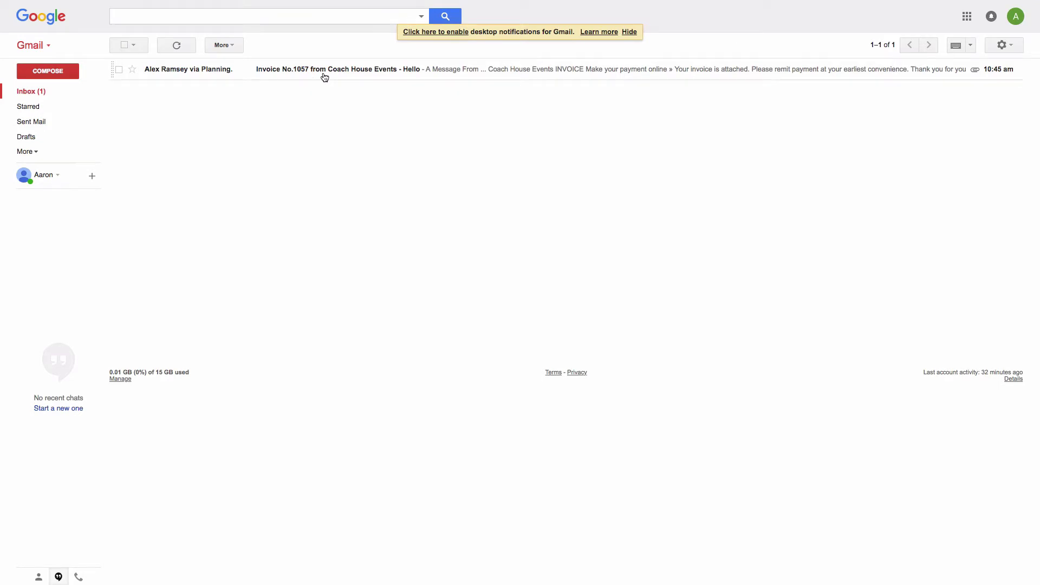
# Open the Invoice No.1057 email in Gmail.
pyautogui.click(324, 76)
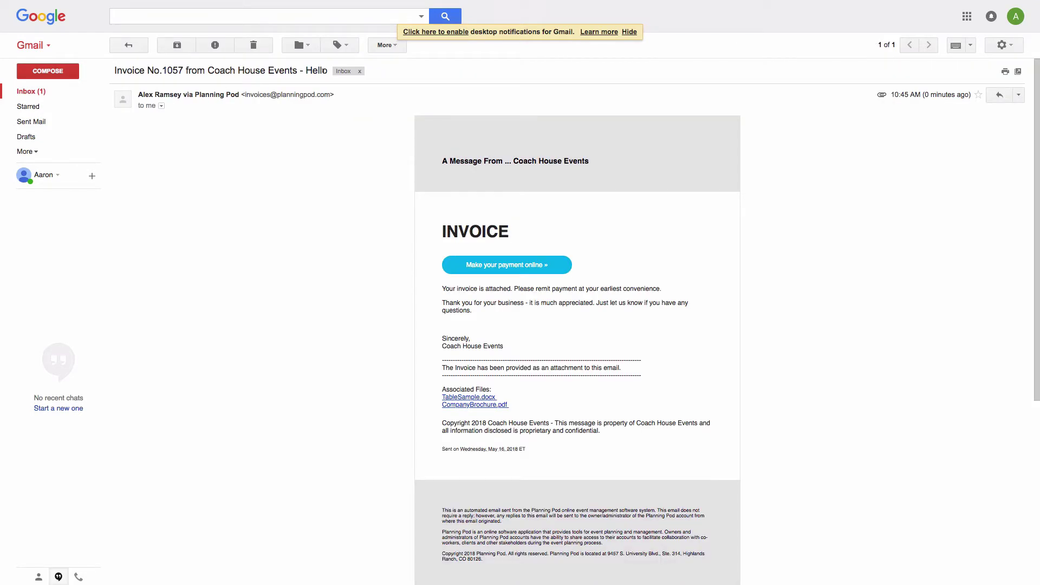
pyautogui.scroll(-2, 434, 236)
pyautogui.scroll(-5, 434, 237)
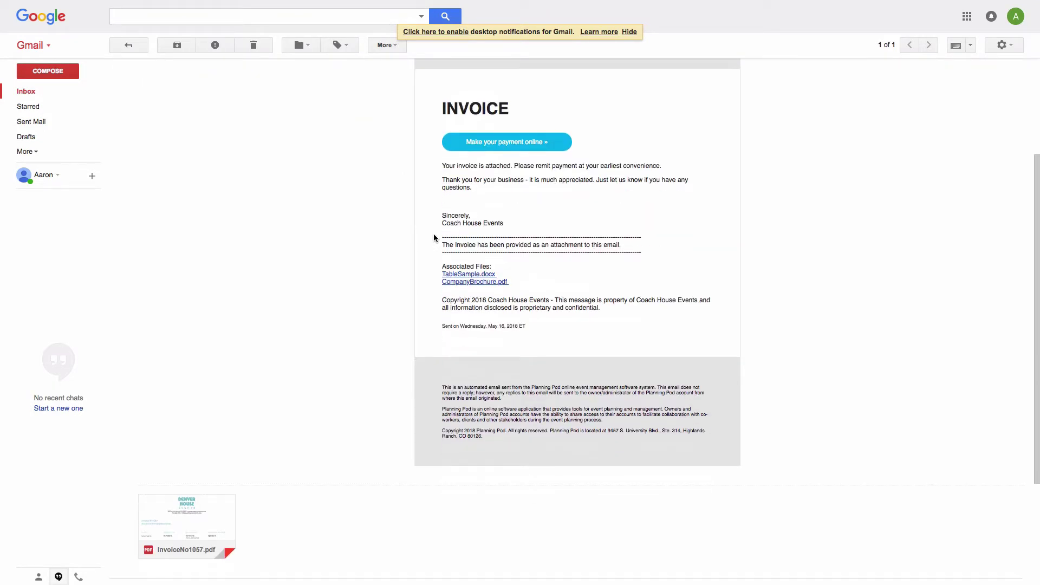
# Preview the attached InvoiceNo1057.pdf, then follow the Make your payment online link.
pyautogui.click(214, 345)
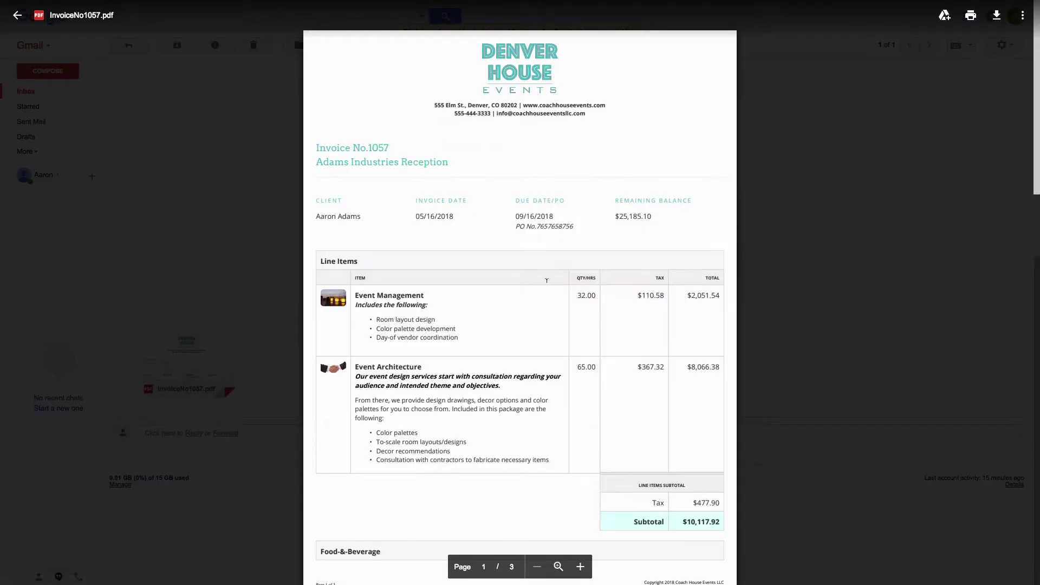
pyautogui.scroll(-3, 609, 276)
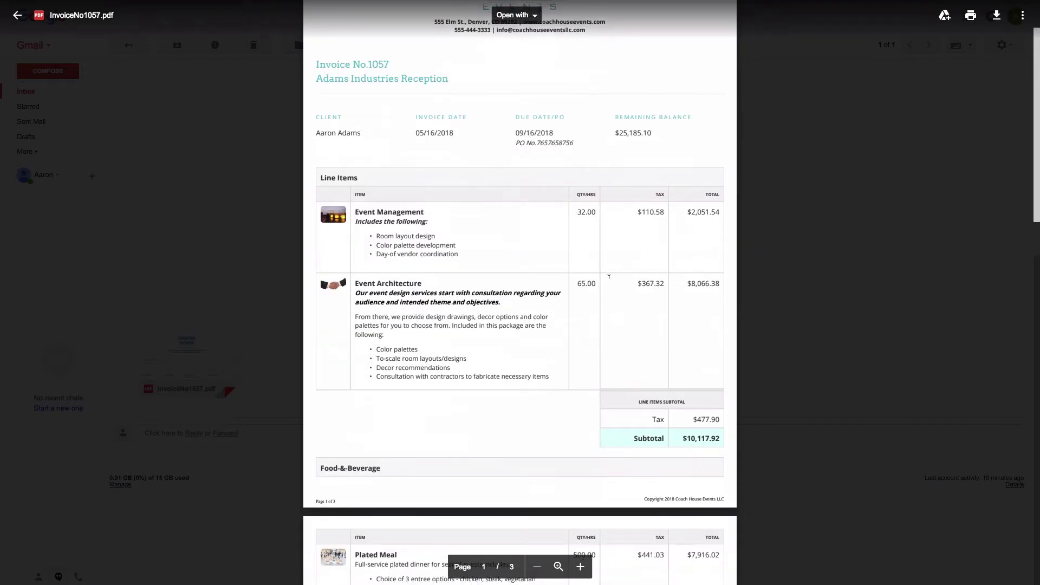
pyautogui.scroll(-5, 609, 277)
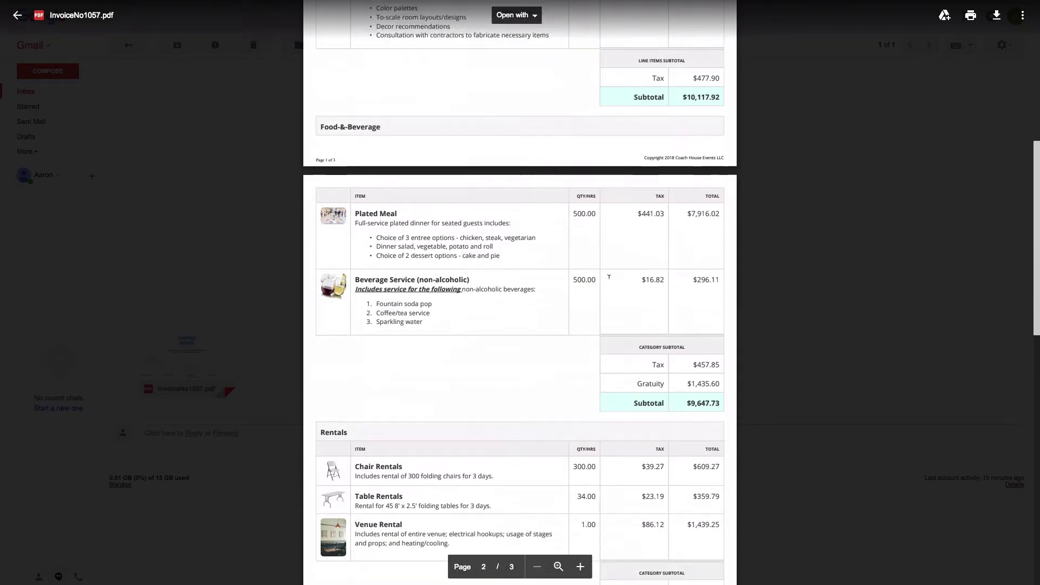
pyautogui.scroll(-5, 608, 277)
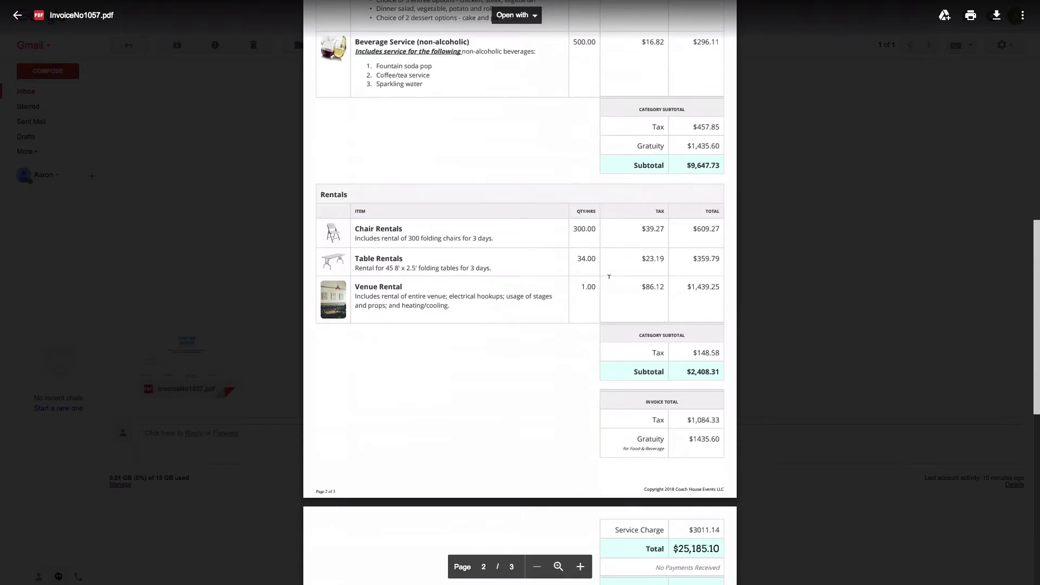
pyautogui.scroll(-2, 609, 276)
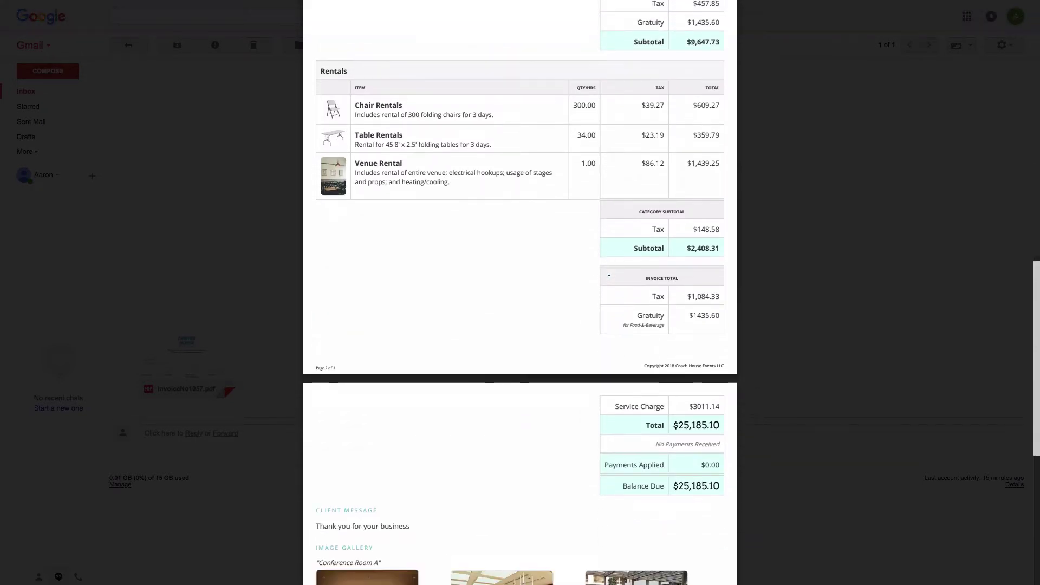
pyautogui.scroll(-7, 609, 276)
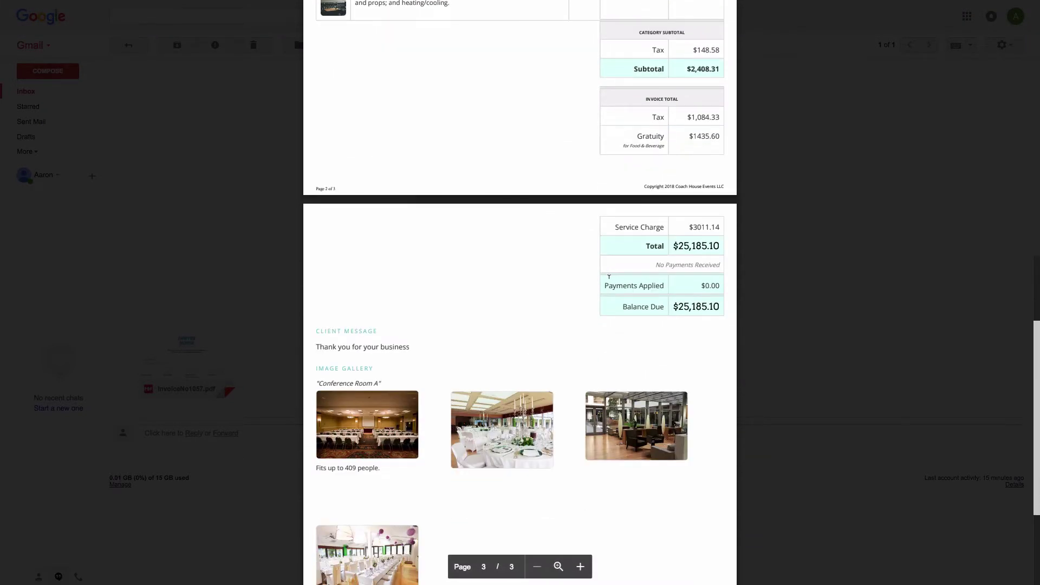
pyautogui.scroll(-1, 608, 276)
pyautogui.scroll(2, 609, 276)
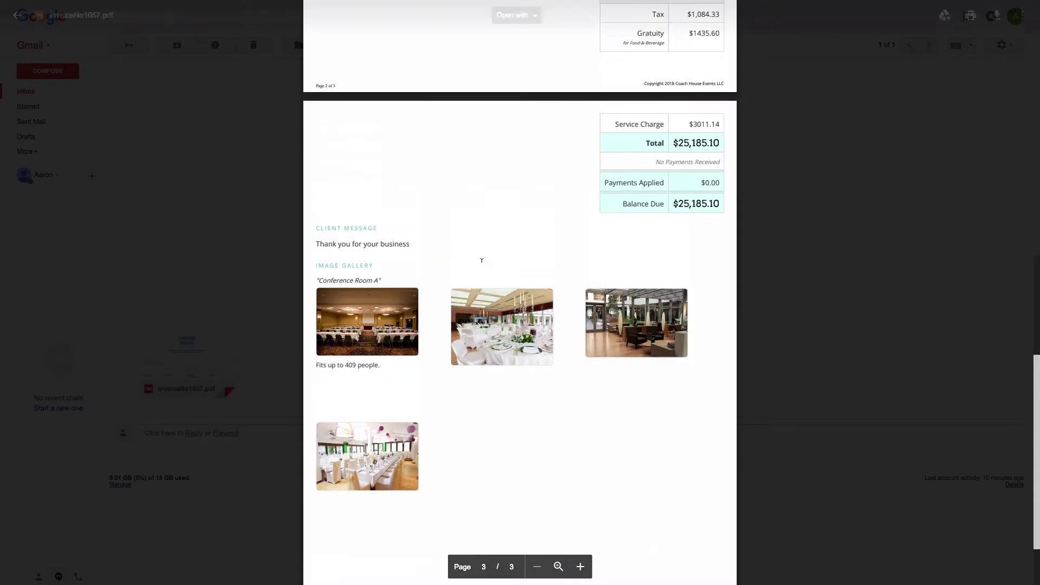
pyautogui.click(258, 240)
pyautogui.scroll(6, 258, 242)
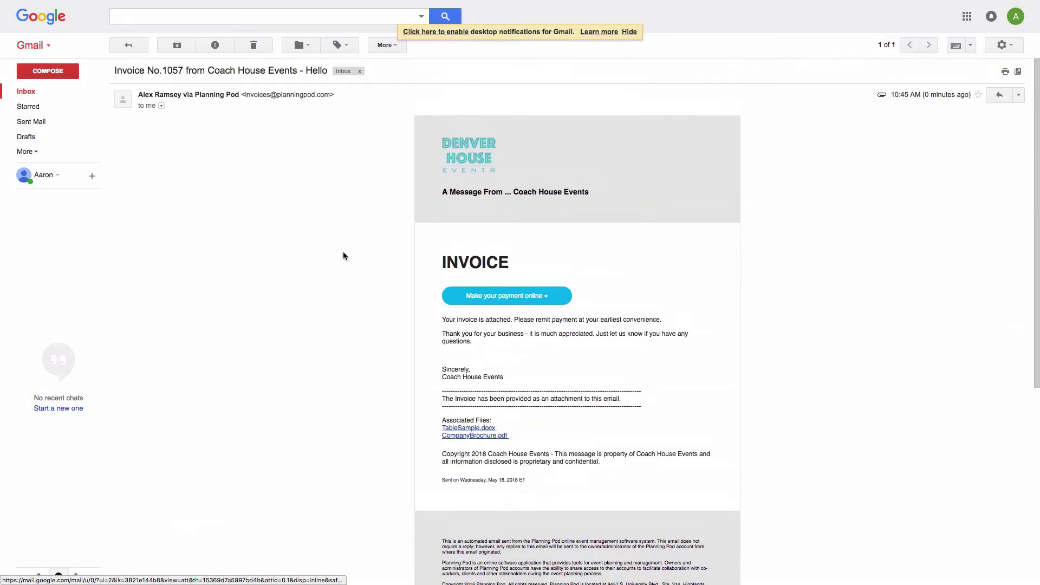
pyautogui.click(499, 296)
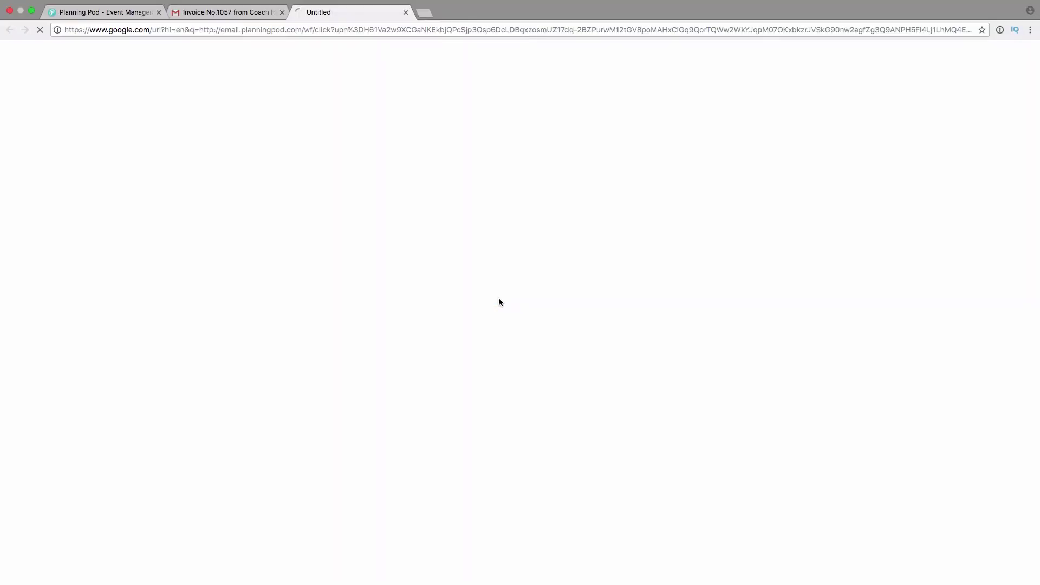
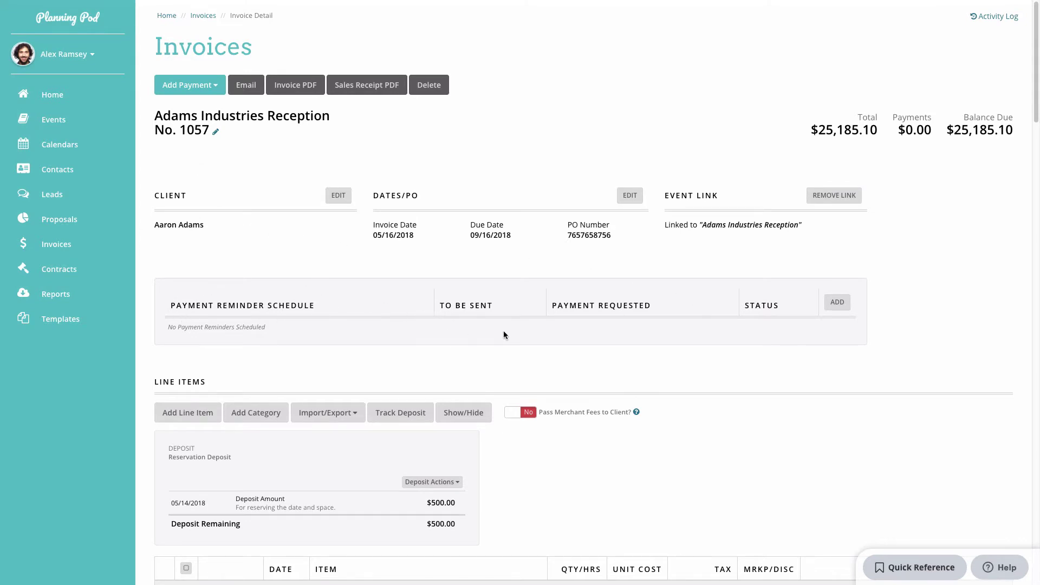
# Add a payment reminder titled 'First Installment' with a WePay Pay Now button.
pyautogui.click(837, 302)
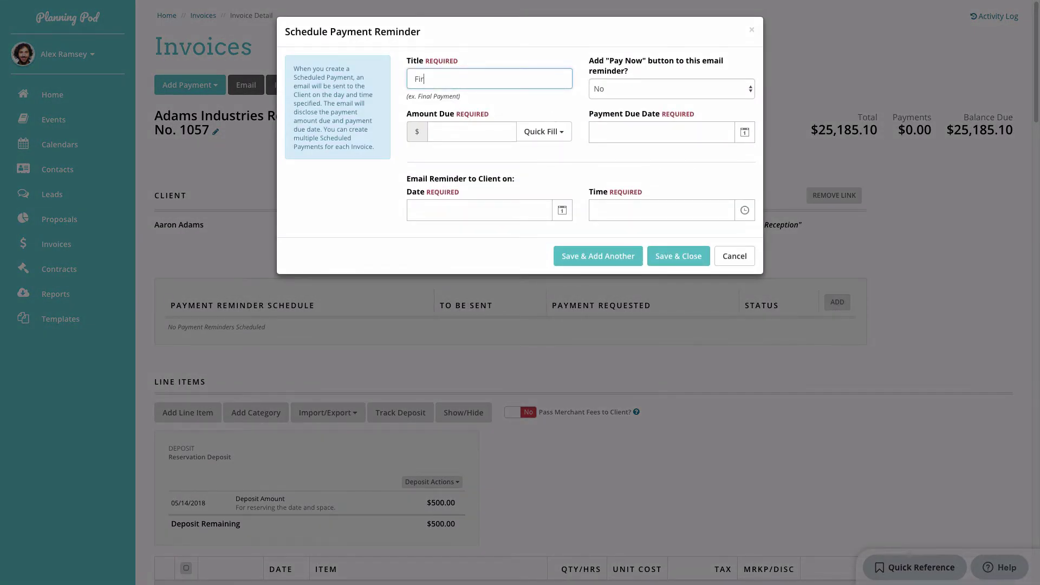
pyautogui.write('First Installment')
pyautogui.click(655, 93)
pyautogui.click(655, 106)
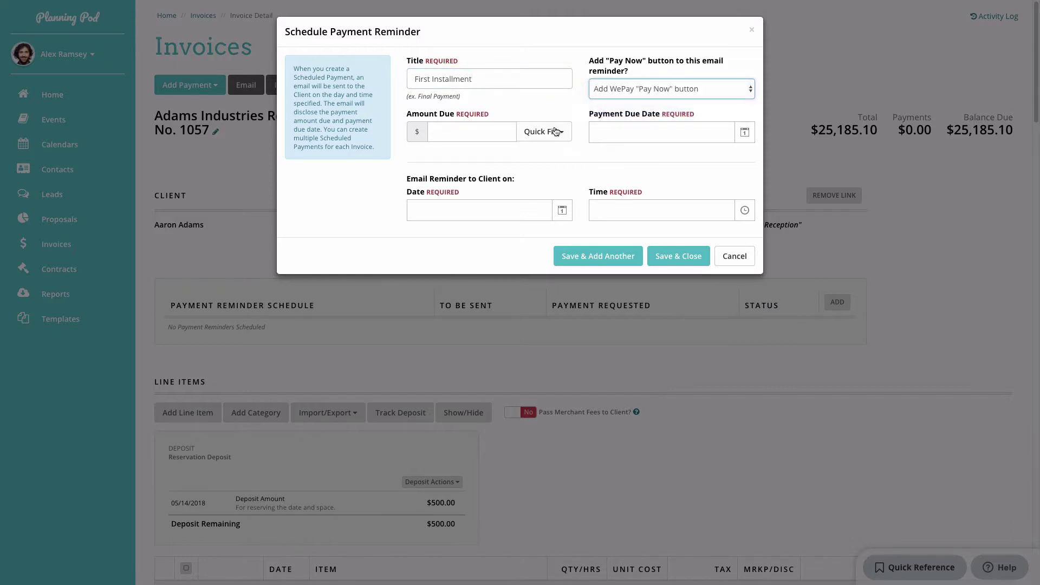
# Set the reminder amount to $12,592.55 using the 50% quick fill.
pyautogui.click(498, 126)
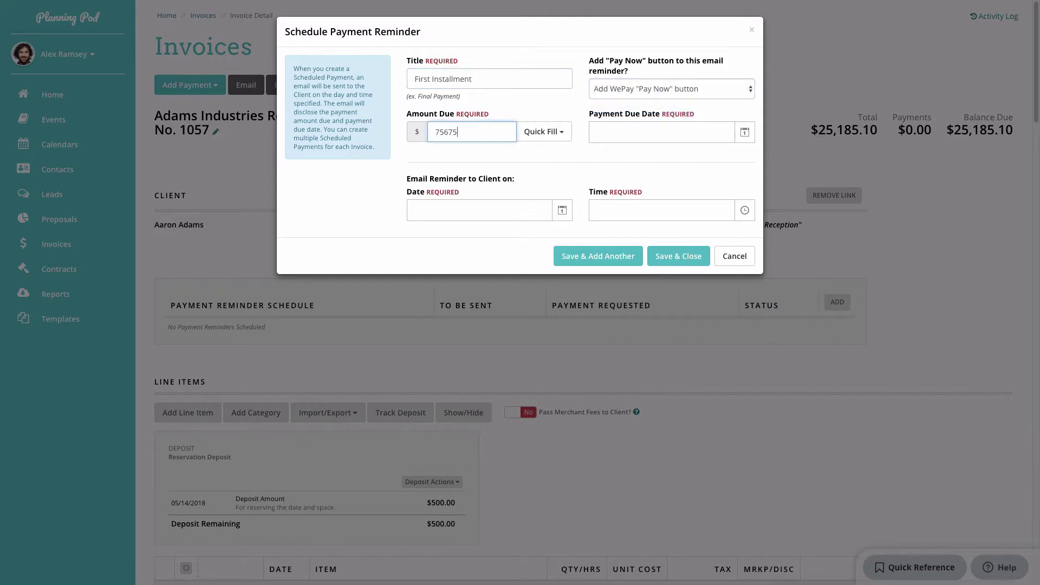
pyautogui.doubleClick(507, 131)
pyautogui.press('BackSpace')
pyautogui.click(527, 133)
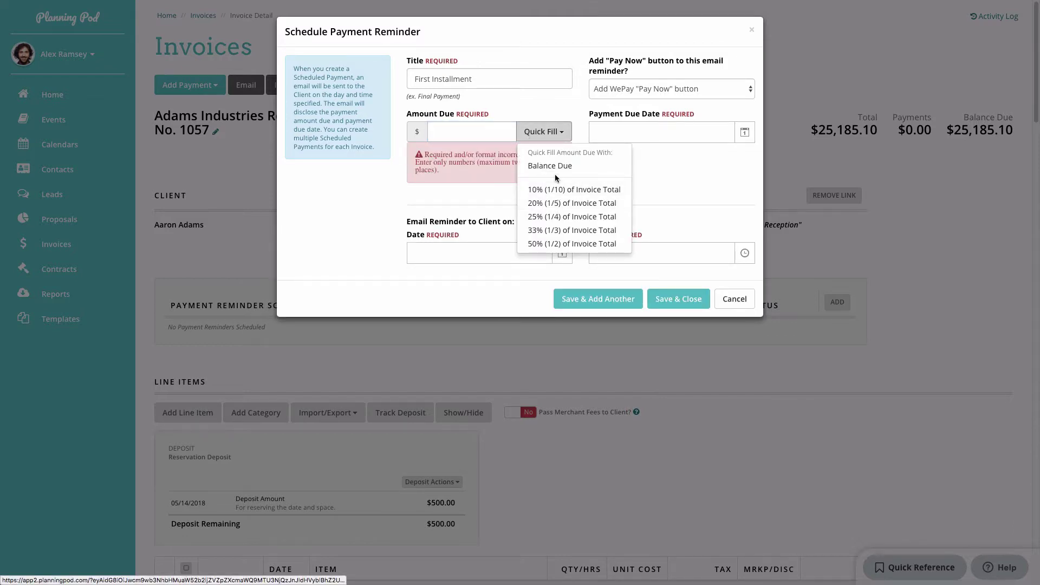
pyautogui.click(556, 244)
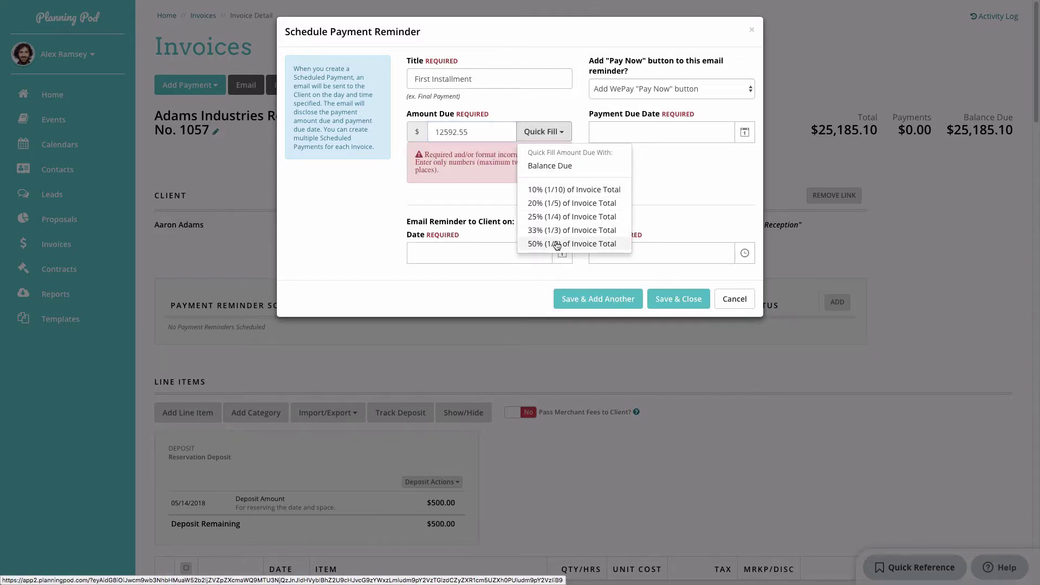
pyautogui.click(639, 164)
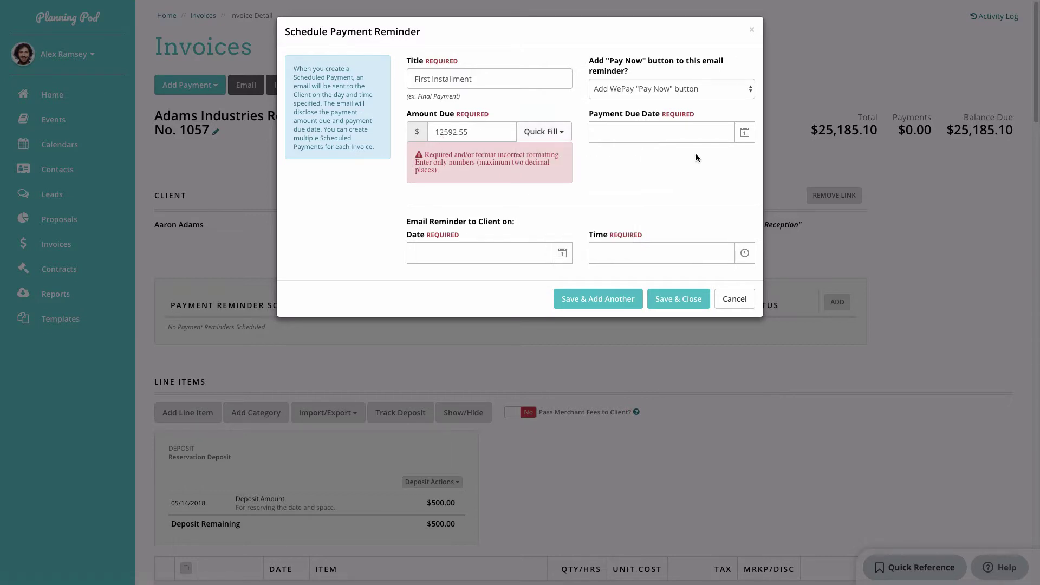
# Set the due date to 06/16/2018 and the send time to 05/16/2018 10:51 AM, then save.
pyautogui.click(745, 132)
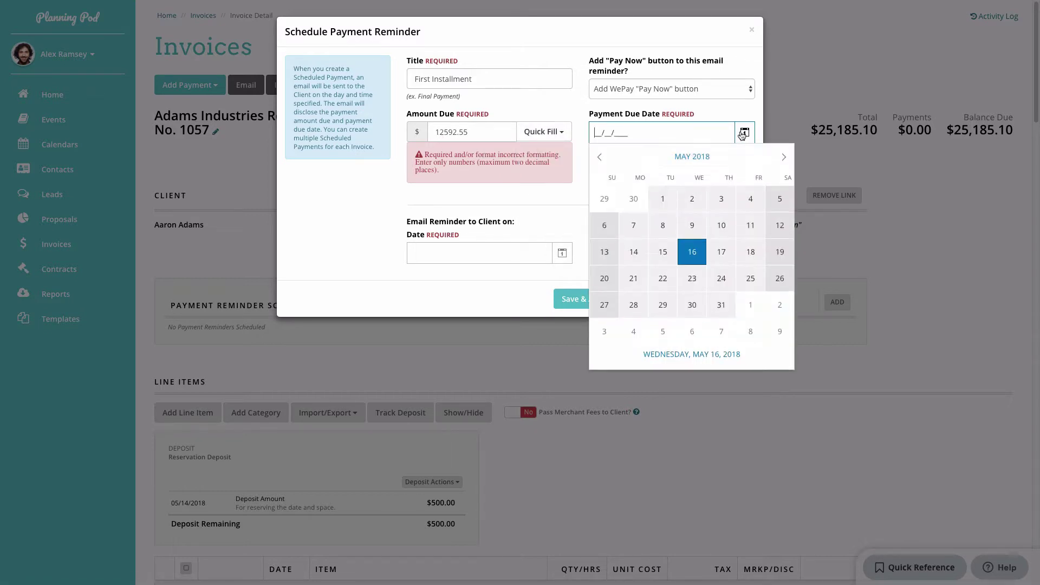
pyautogui.click(781, 158)
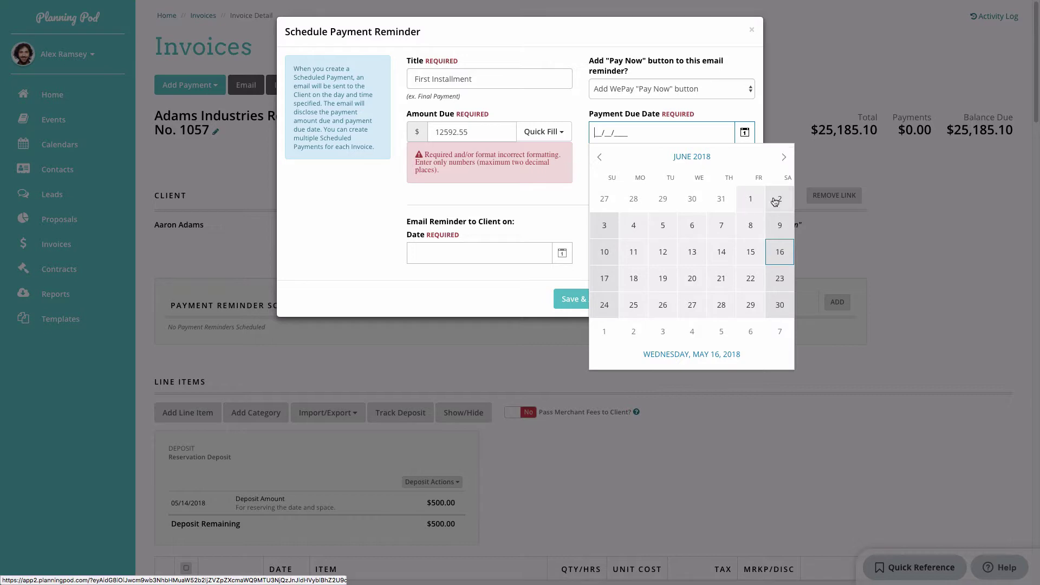
pyautogui.click(779, 252)
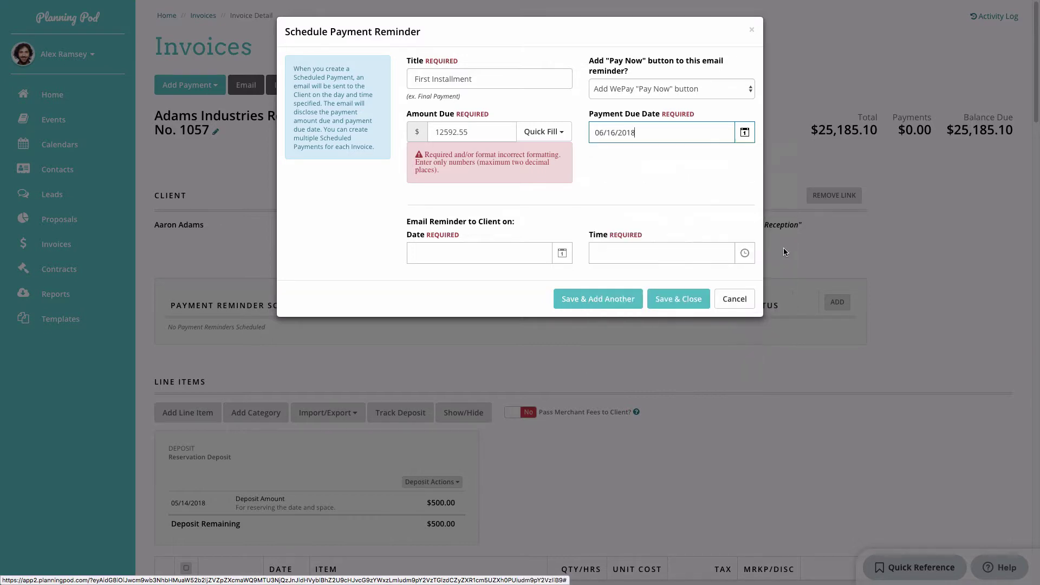
pyautogui.click(561, 253)
pyautogui.click(517, 376)
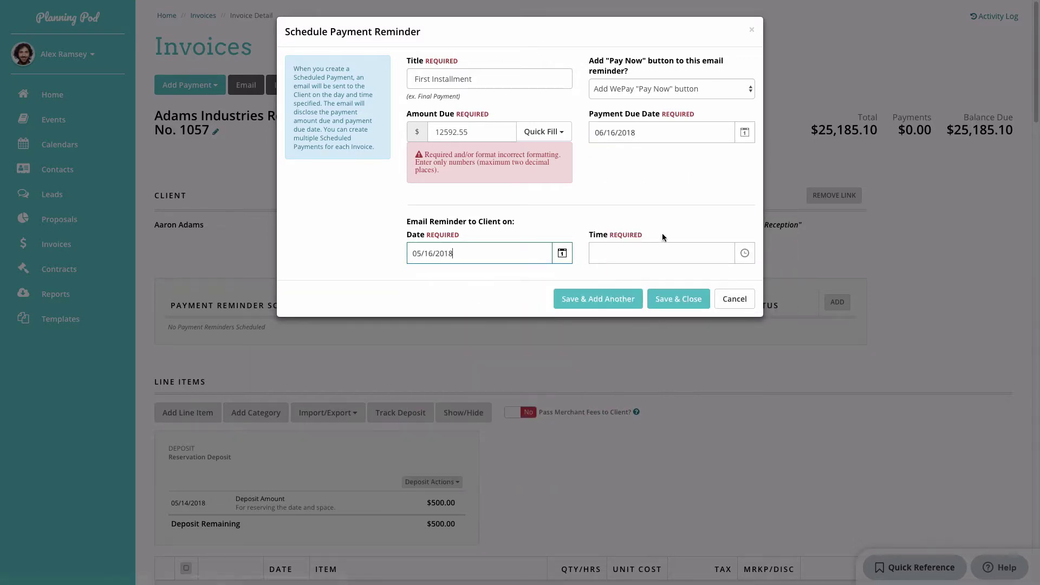
pyautogui.click(655, 250)
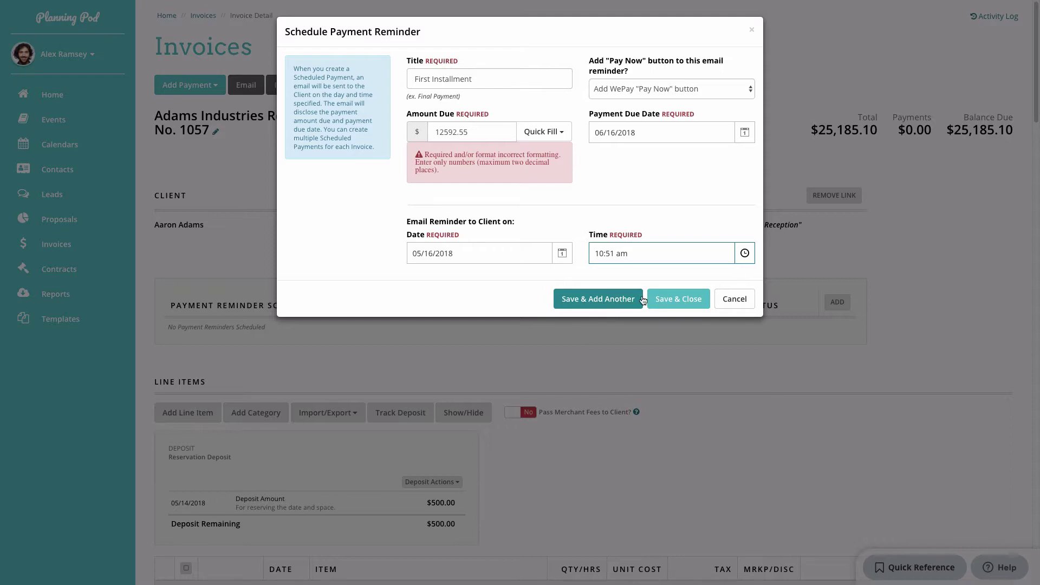
pyautogui.click(670, 300)
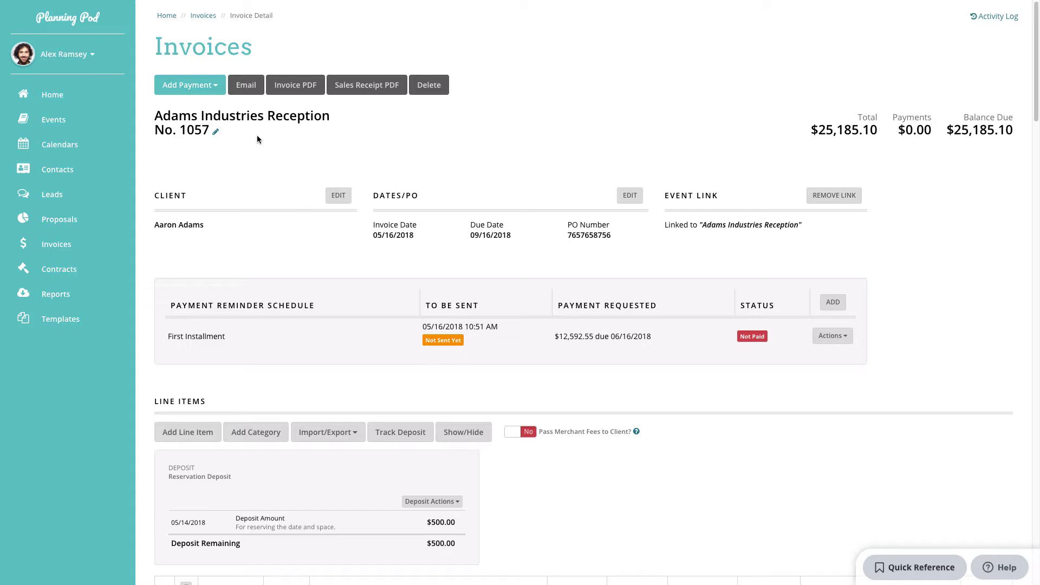
# Manually record a $1,250.90 payment dated 05/15/2018 with a down payment reference.
pyautogui.click(215, 90)
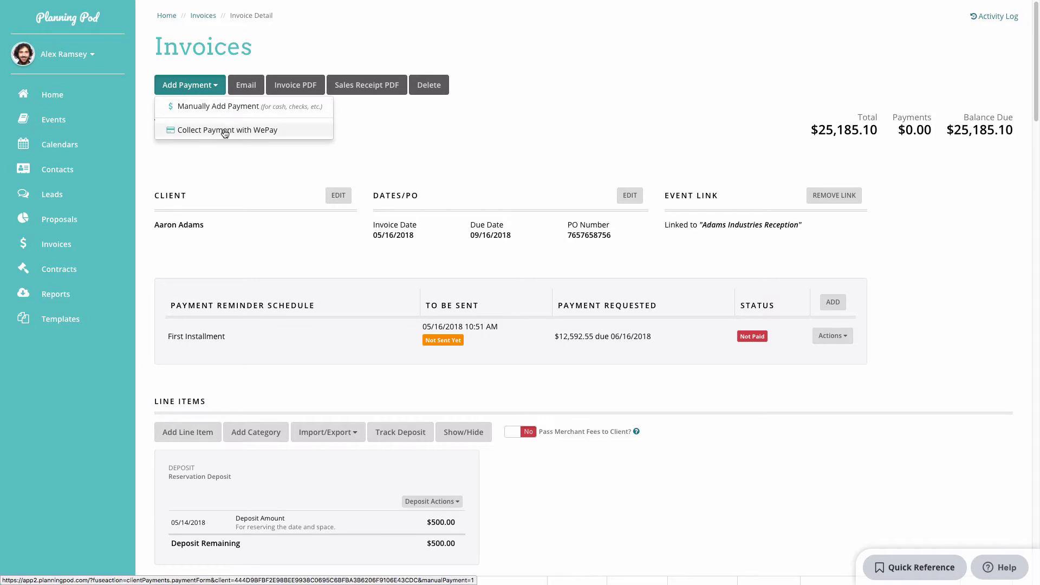
pyautogui.click(229, 107)
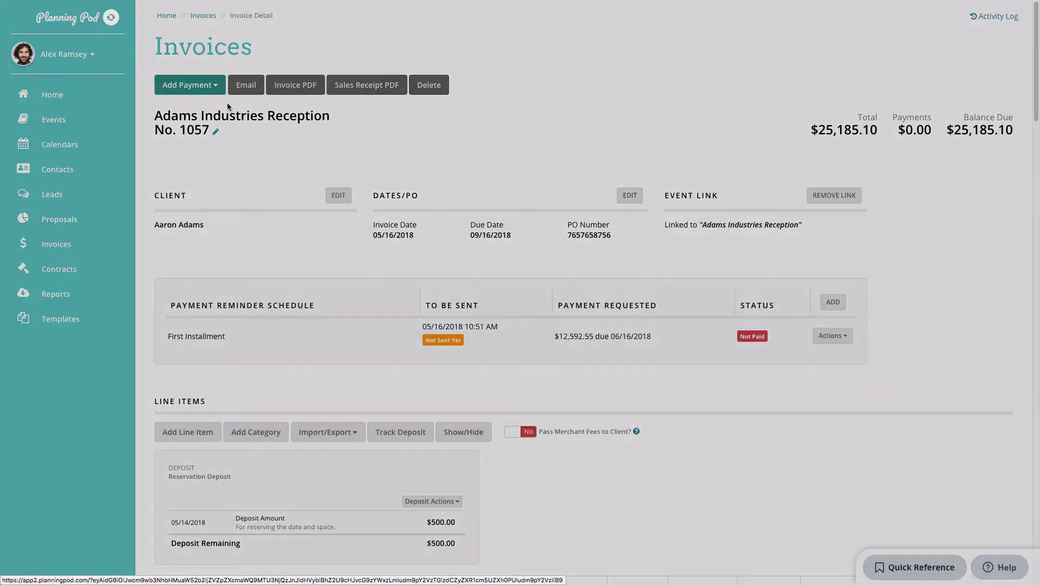
pyautogui.click(670, 85)
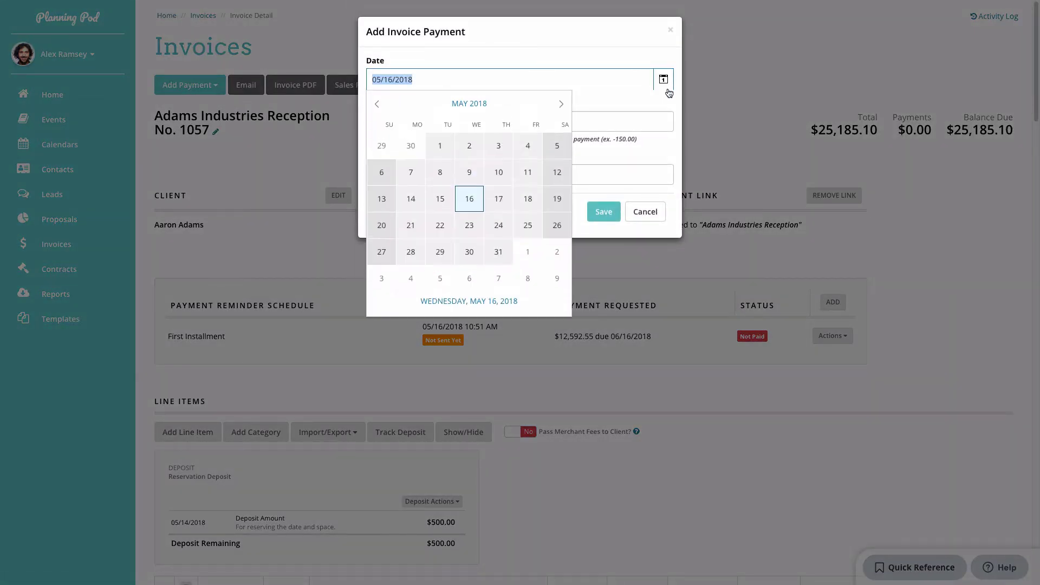
pyautogui.click(435, 200)
pyautogui.click(440, 120)
pyautogui.write('1')
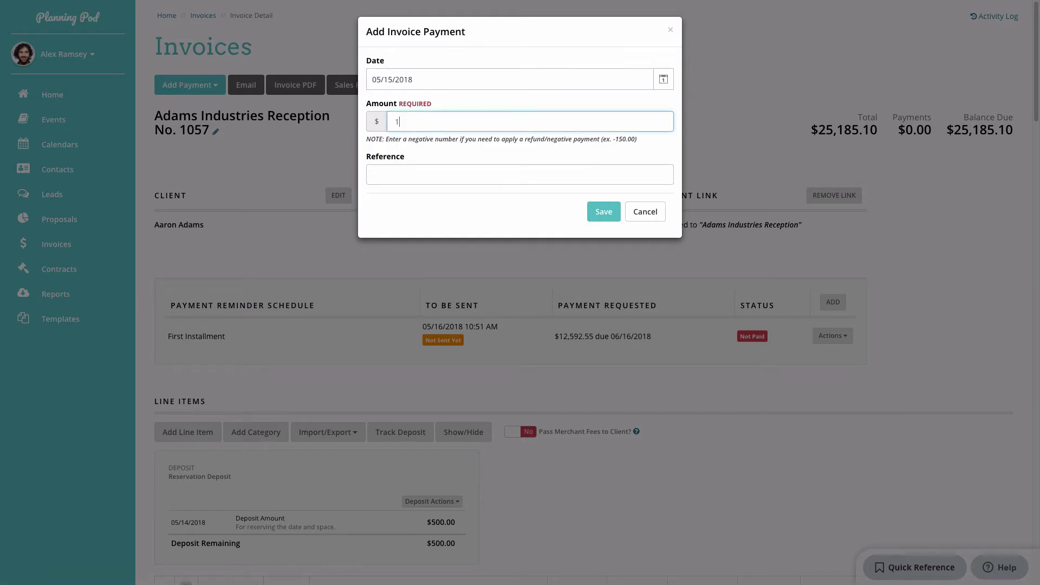
pyautogui.write('250.90')
pyautogui.click(447, 174)
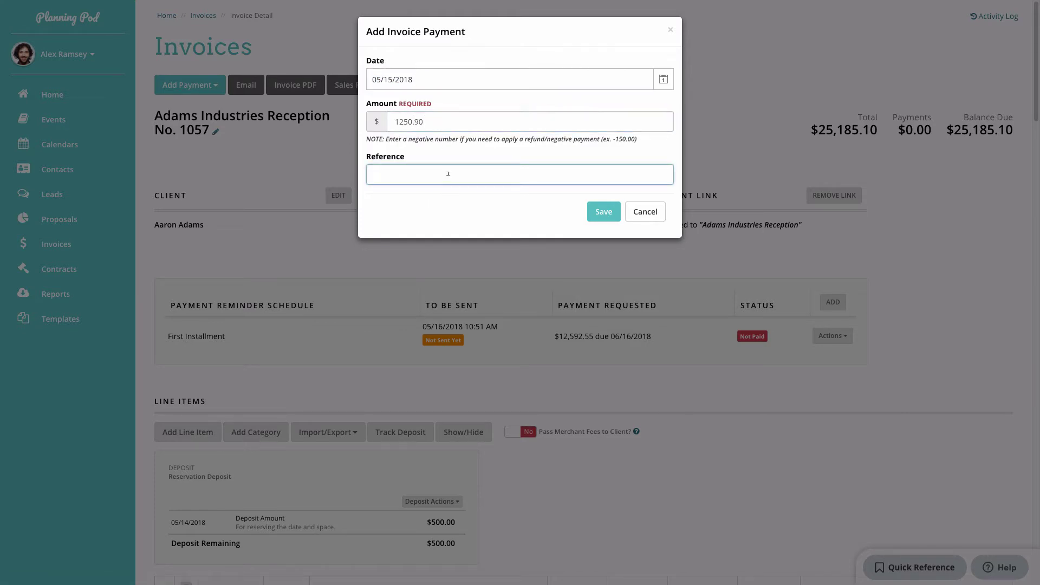
pyautogui.click(612, 218)
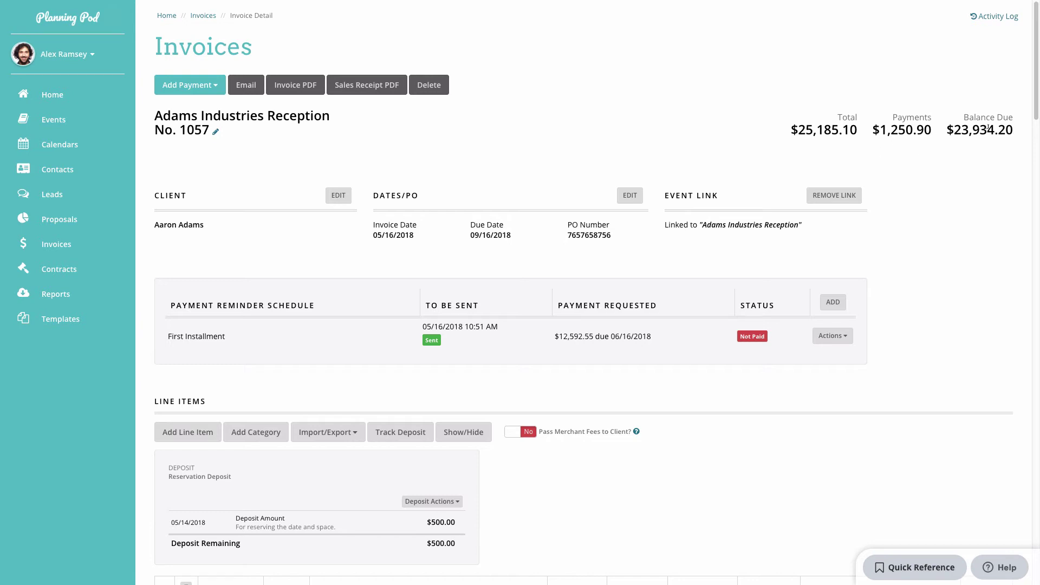
pyautogui.scroll(-20, 970, 147)
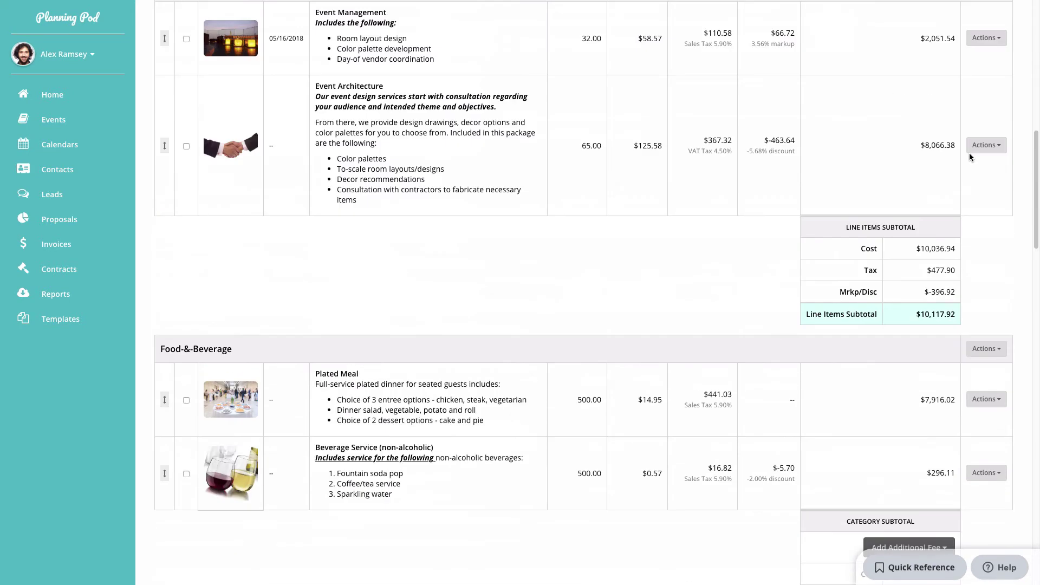
pyautogui.scroll(-4, 970, 158)
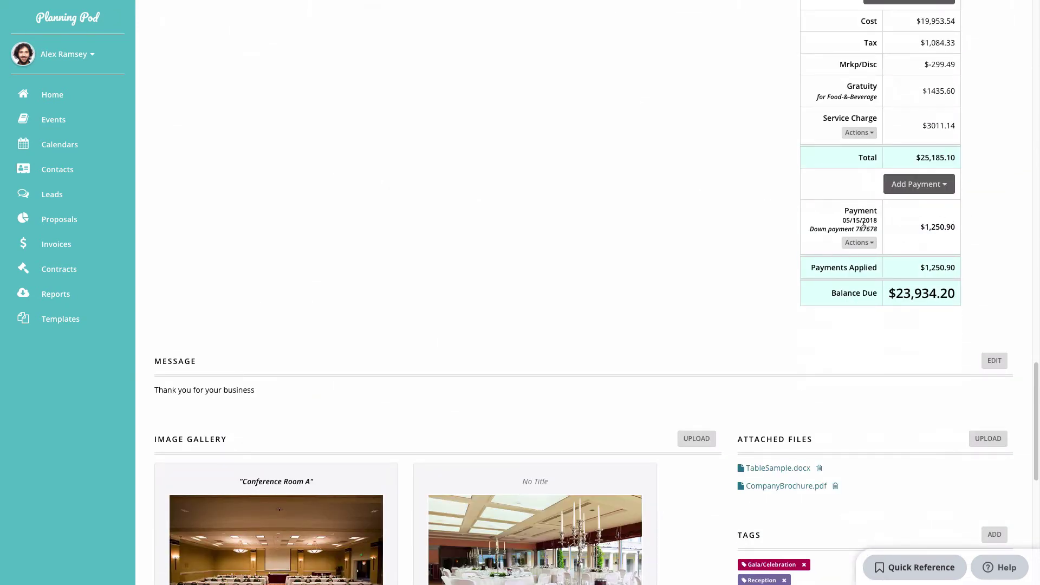
pyautogui.click(861, 243)
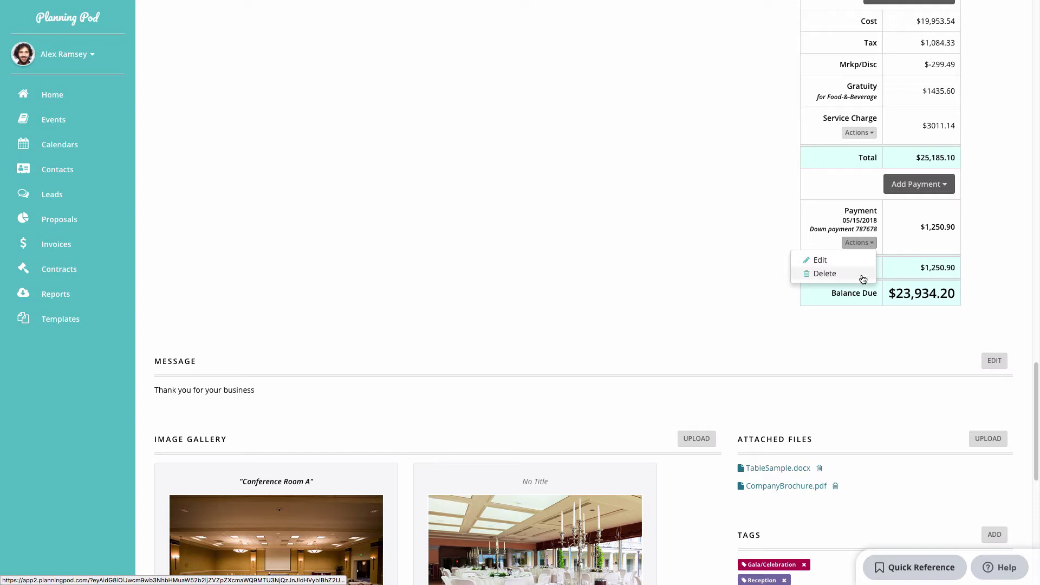
pyautogui.click(995, 229)
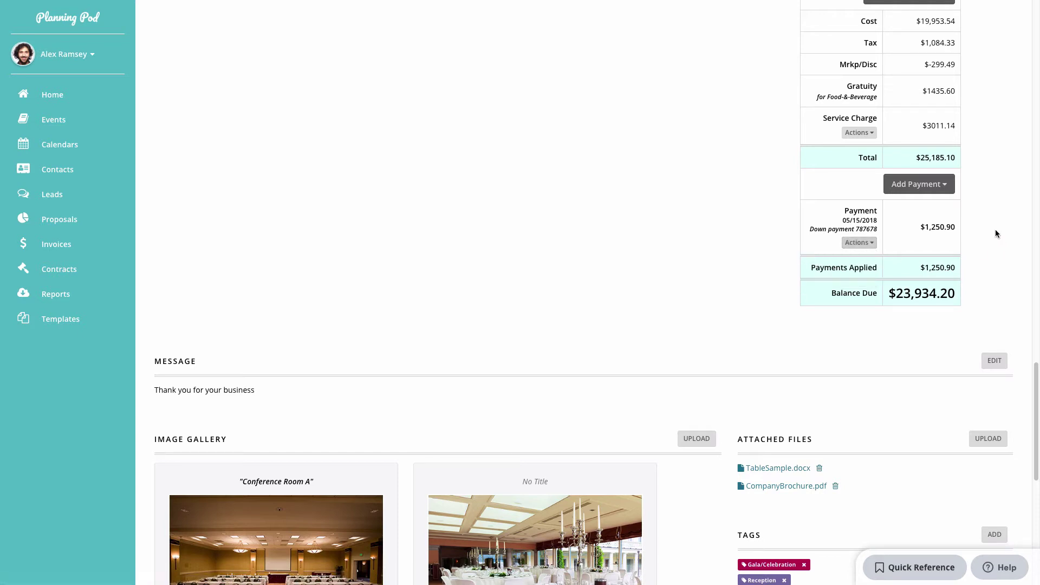
pyautogui.click(943, 184)
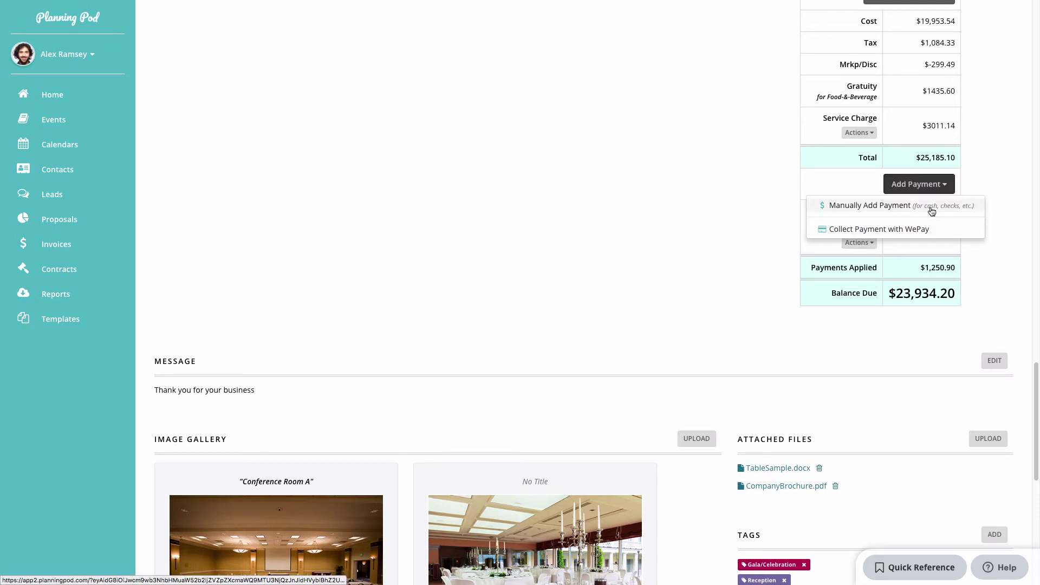
pyautogui.click(1017, 246)
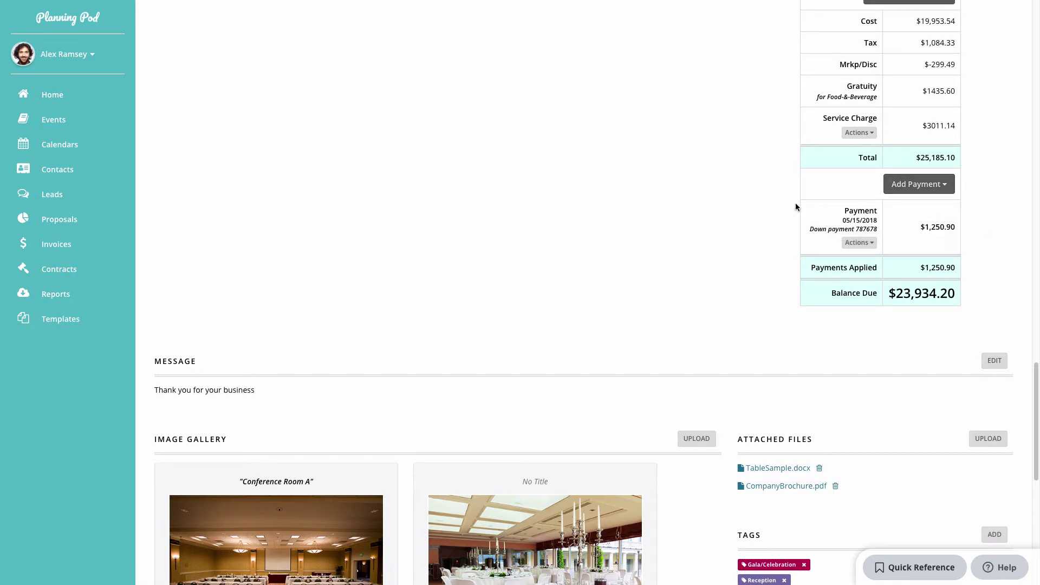
pyautogui.scroll(20, 795, 202)
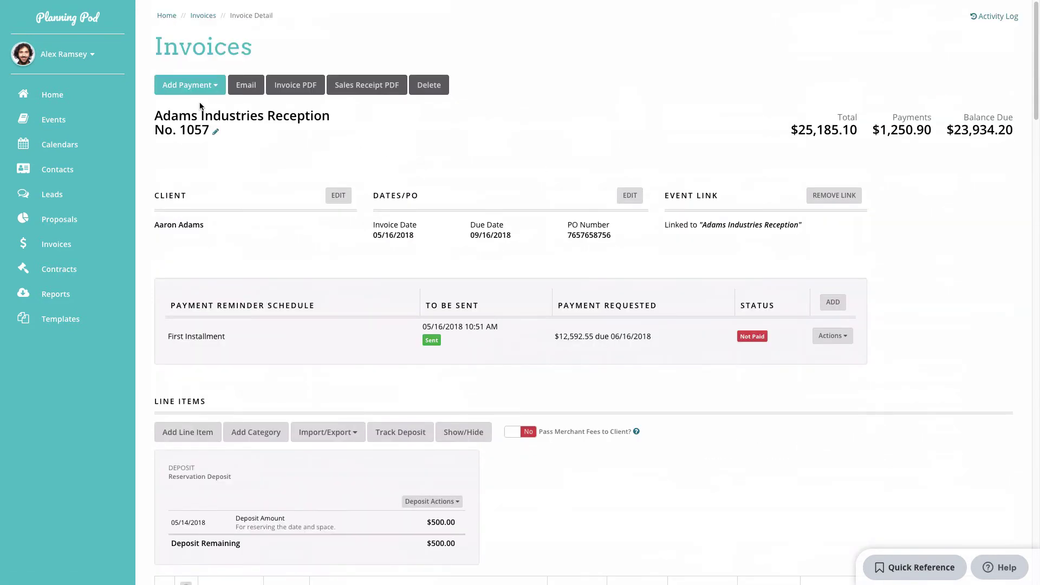
# Change the WePay card payment amount to $2,500.00, then return to the invoice page.
pyautogui.click(198, 87)
pyautogui.click(230, 135)
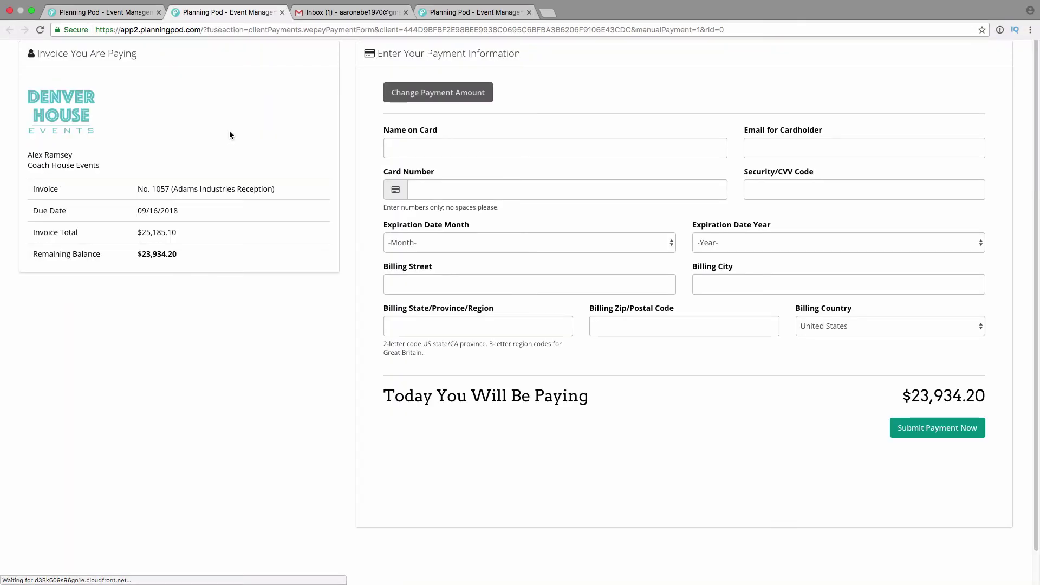
pyautogui.click(476, 100)
pyautogui.click(406, 127)
pyautogui.moveTo(406, 128); pyautogui.dragTo(355, 127)
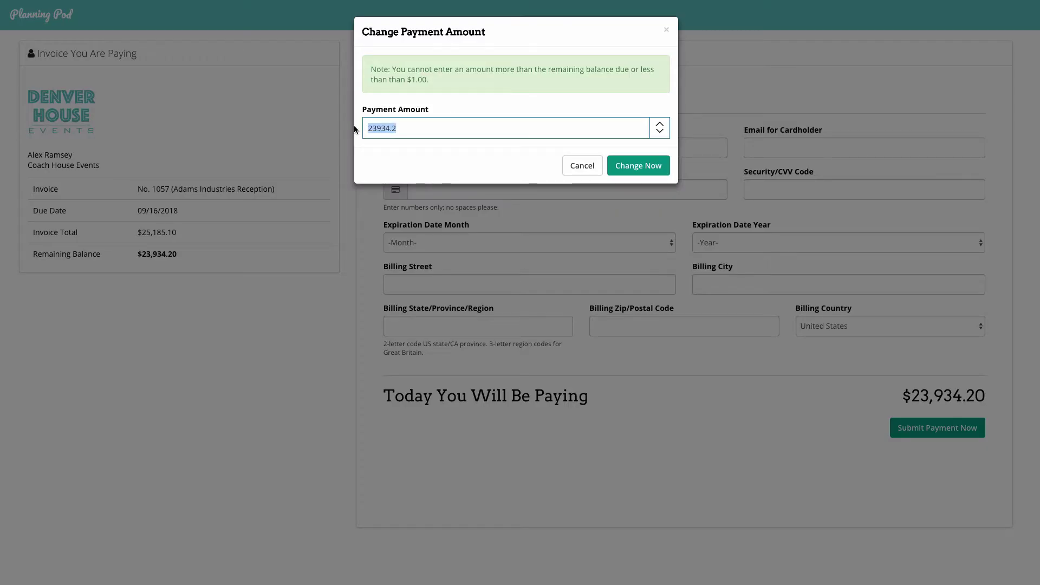
pyautogui.write('2500.0')
pyautogui.click(624, 167)
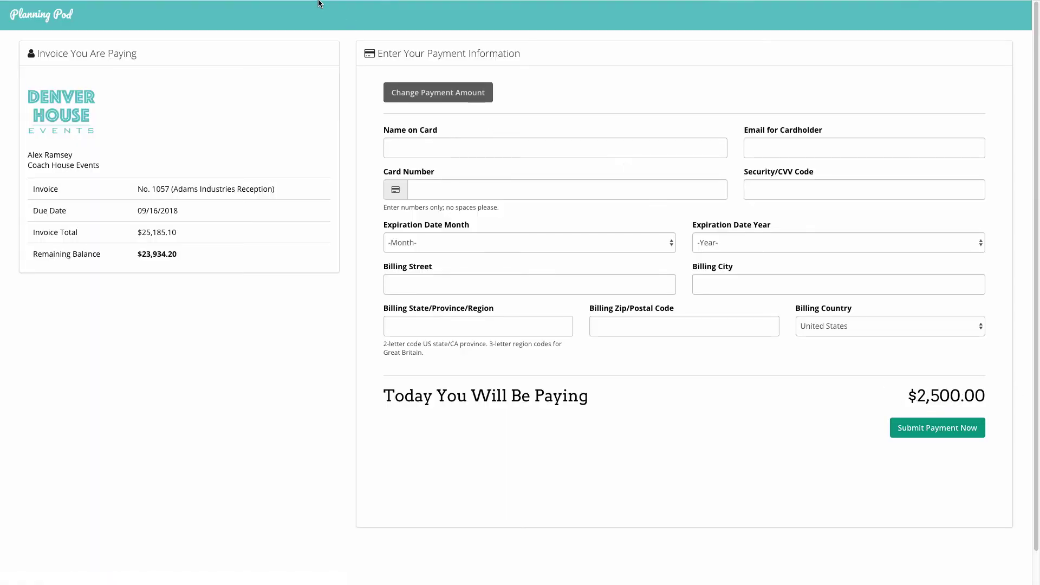
pyautogui.click(103, 25)
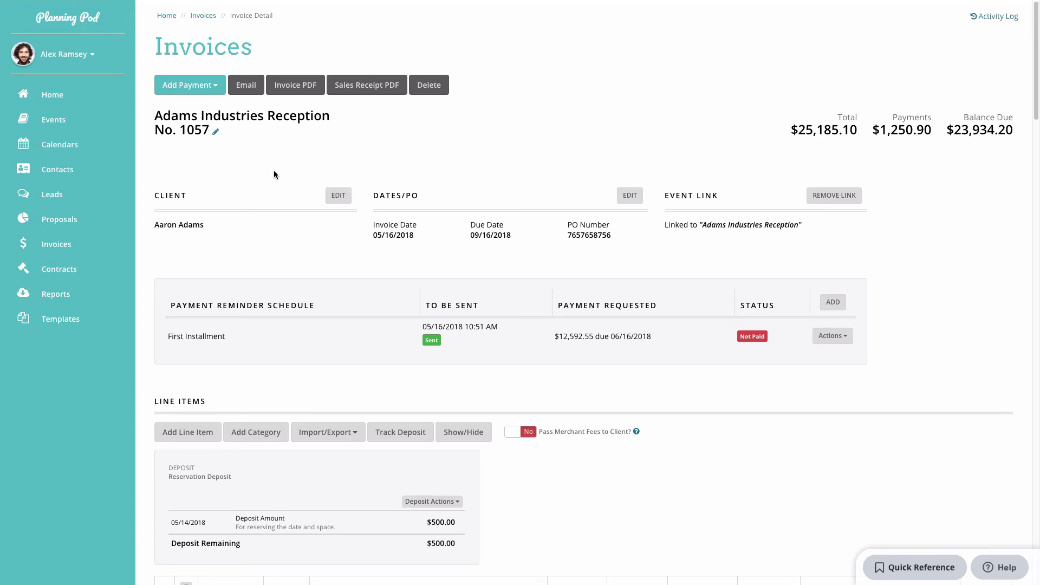
# Download InvoiceNo(1057).pdf, scroll through its totals and balance due, then return to Planning Pod.
pyautogui.click(281, 90)
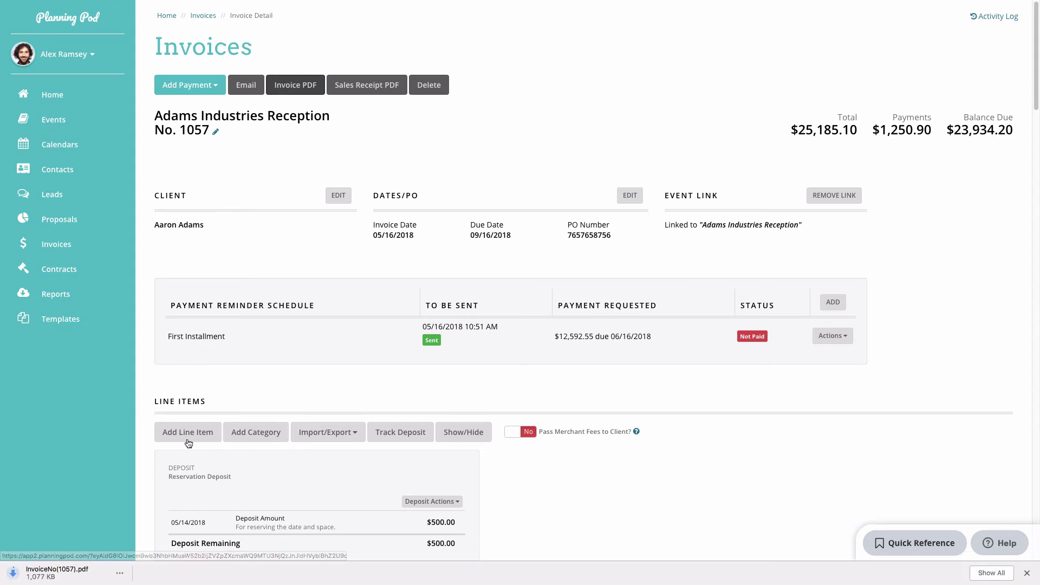
pyautogui.click(49, 576)
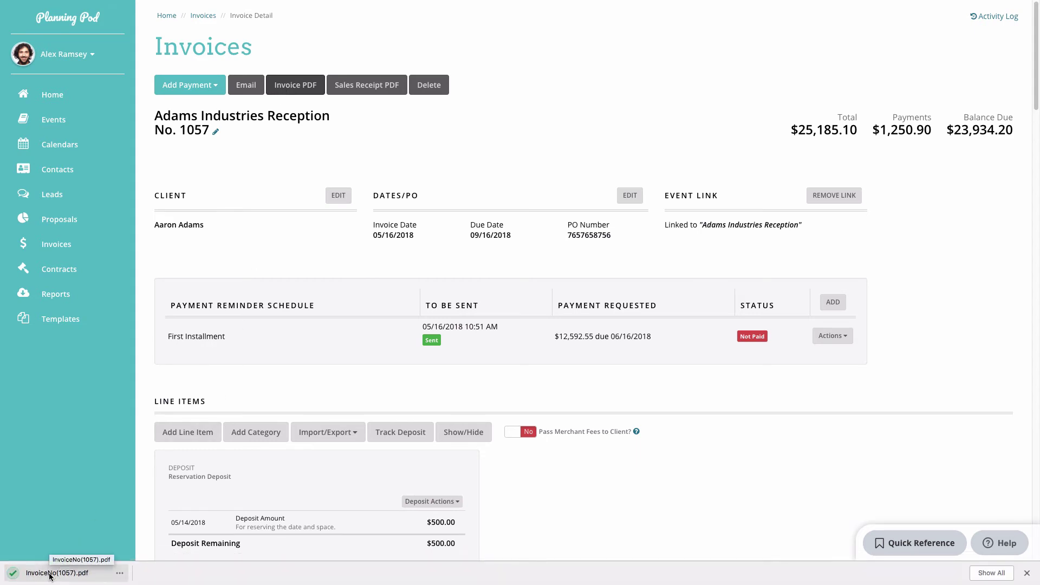
pyautogui.scroll(-5, 536, 315)
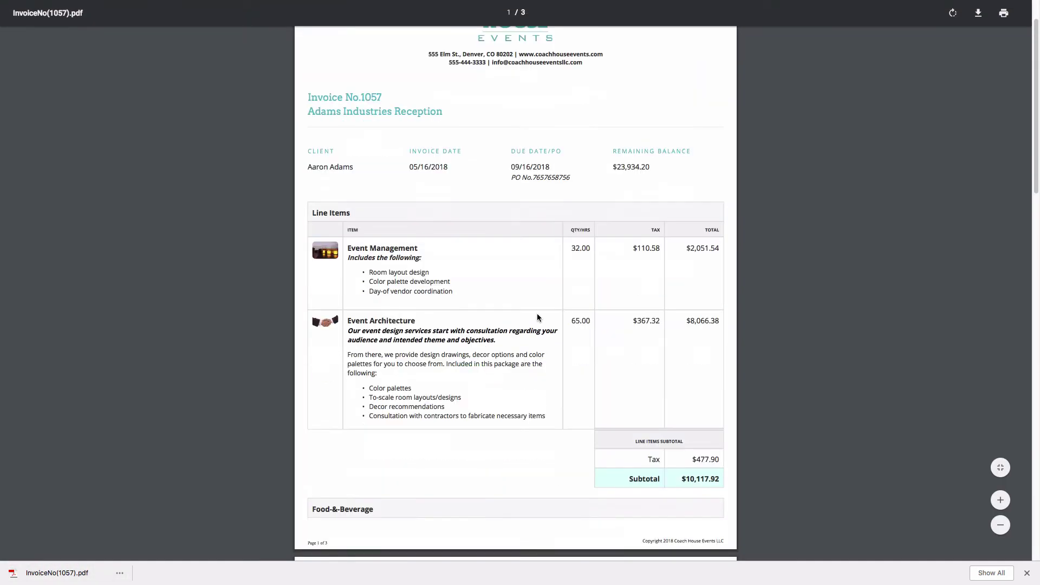
pyautogui.scroll(-12, 537, 317)
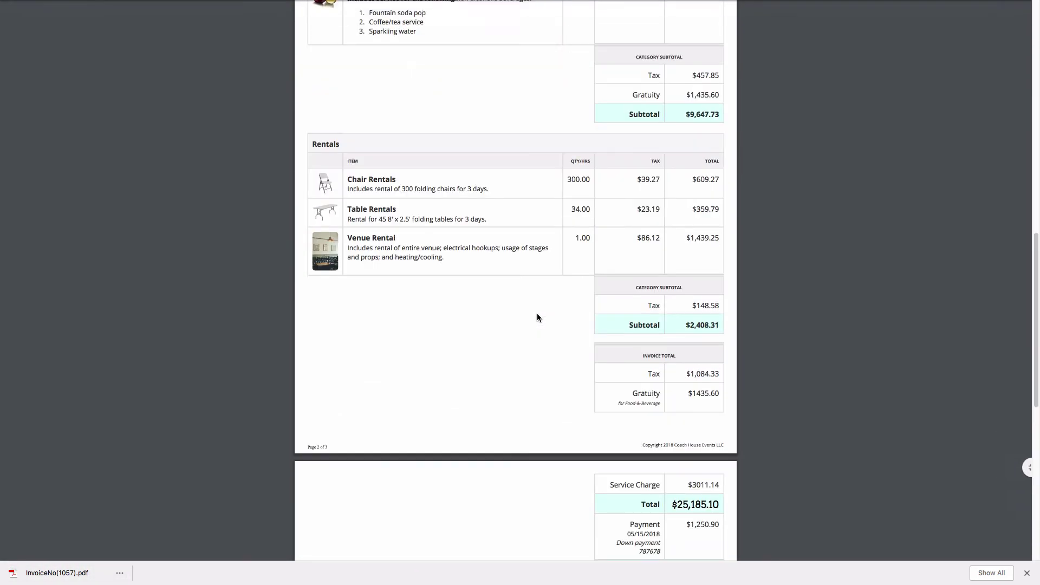
pyautogui.scroll(-2, 537, 317)
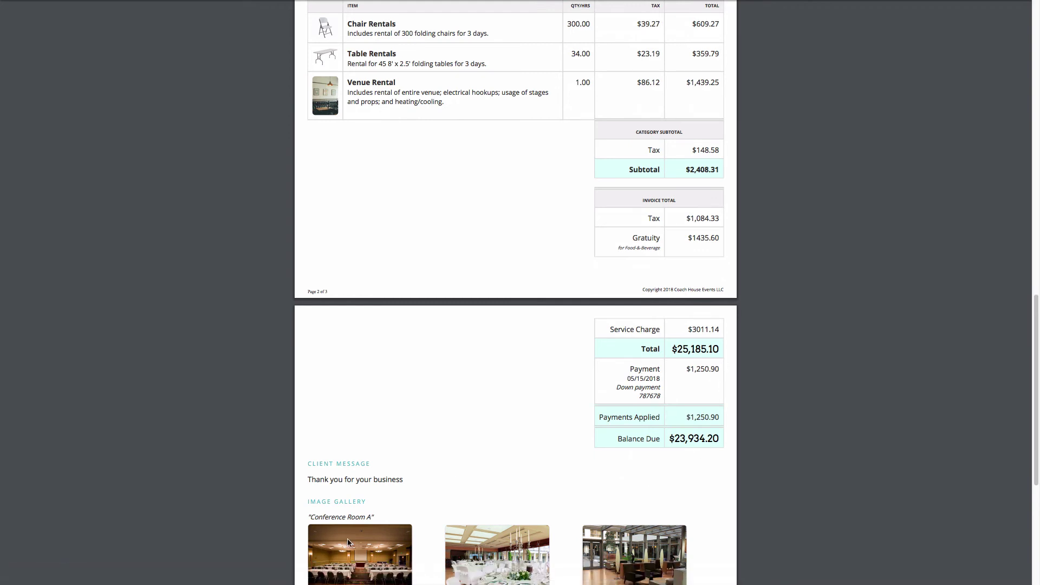
pyautogui.moveTo(204, 1)
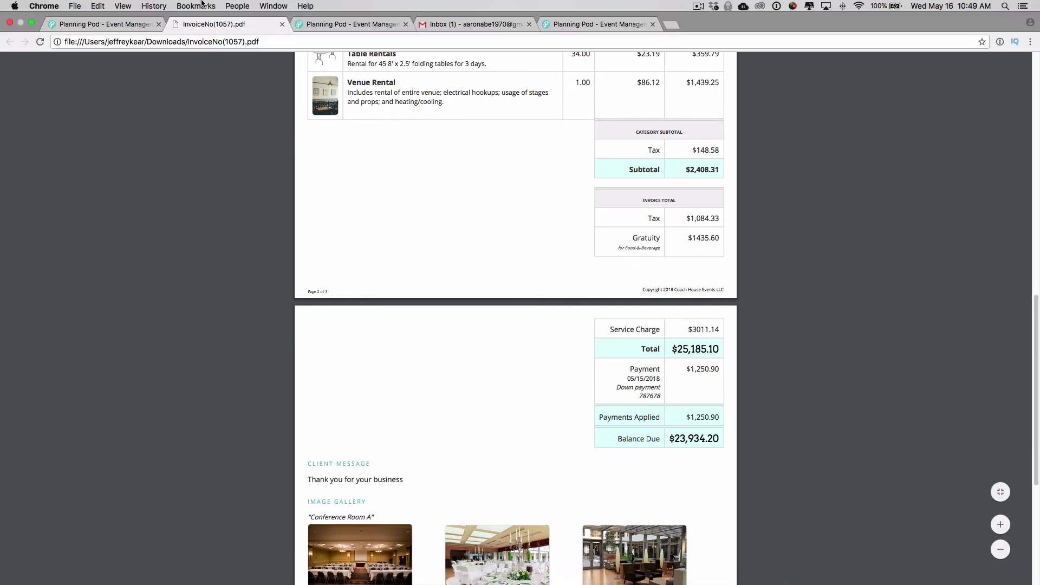
pyautogui.click(114, 23)
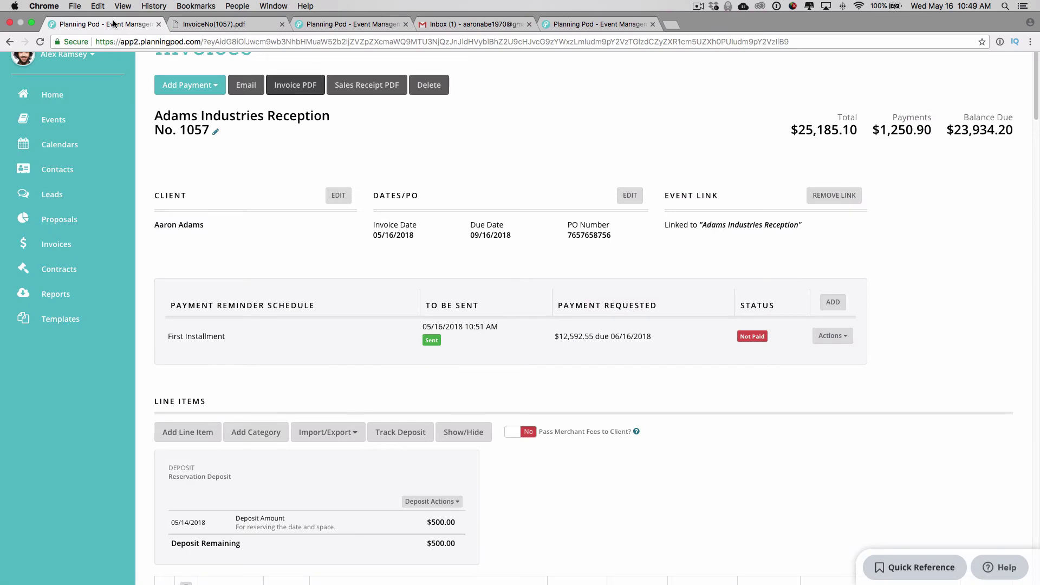
# Download and review SalesReceipt (1).pdf, then go back to the invoice page.
pyautogui.click(381, 88)
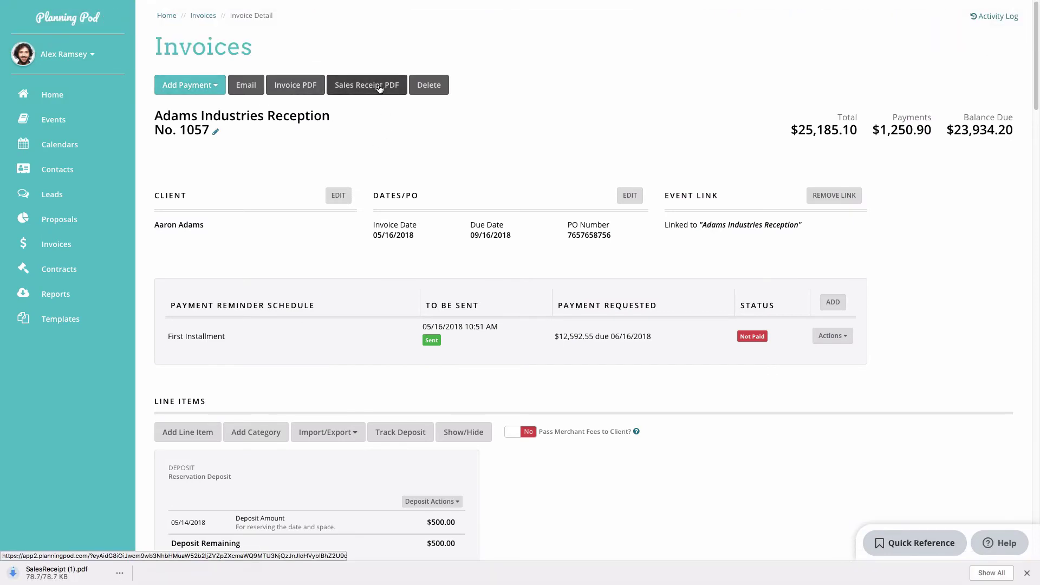
pyautogui.click(56, 575)
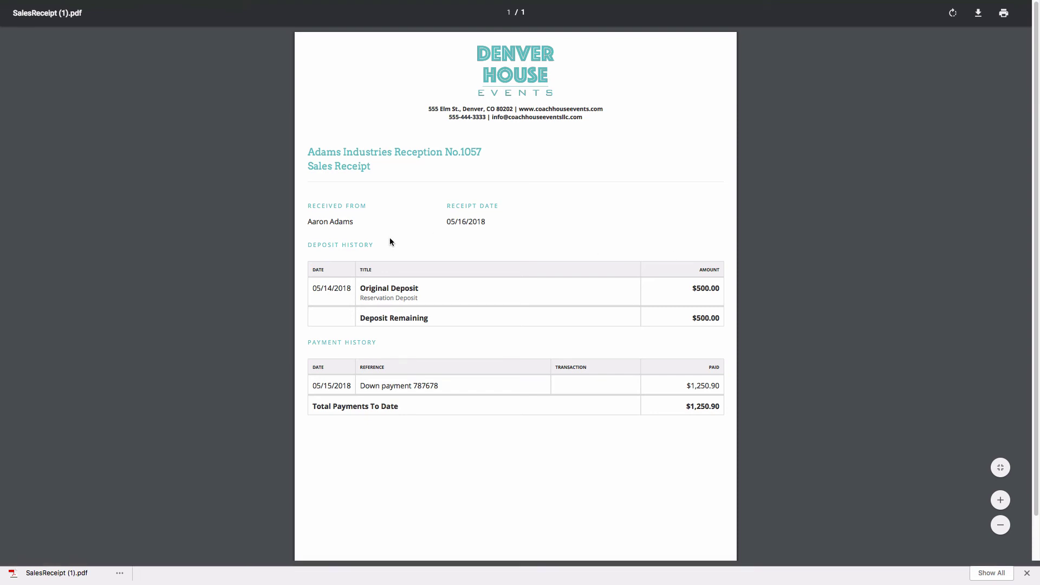
pyautogui.moveTo(217, 3)
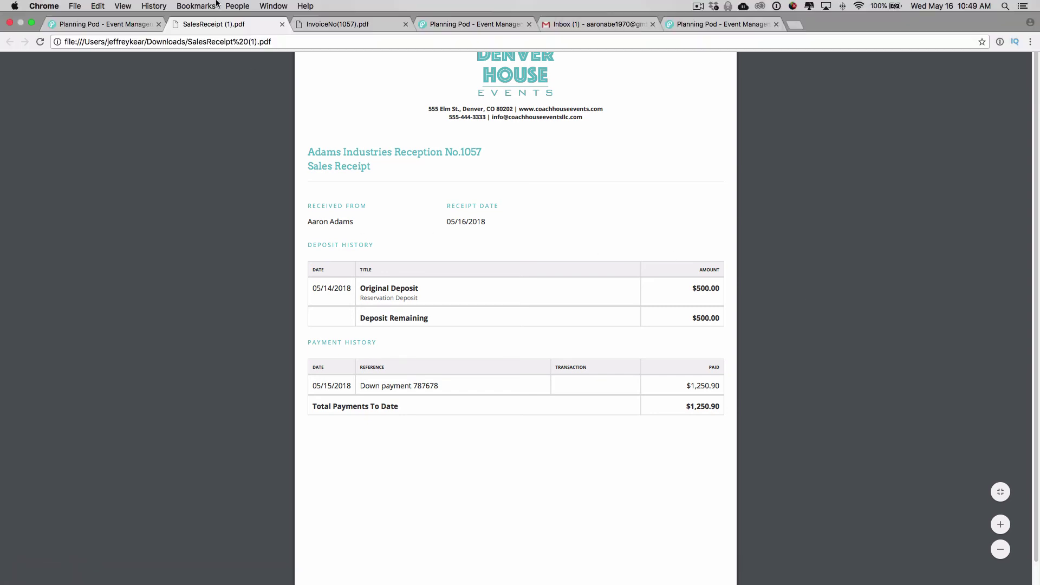
pyautogui.click(122, 24)
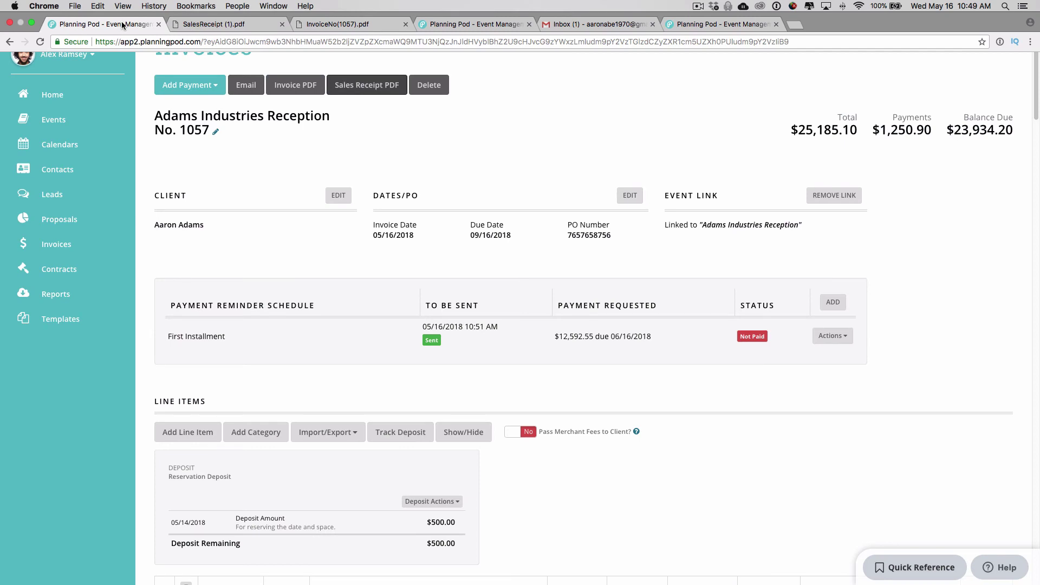
pyautogui.click(86, 57)
pyautogui.click(67, 147)
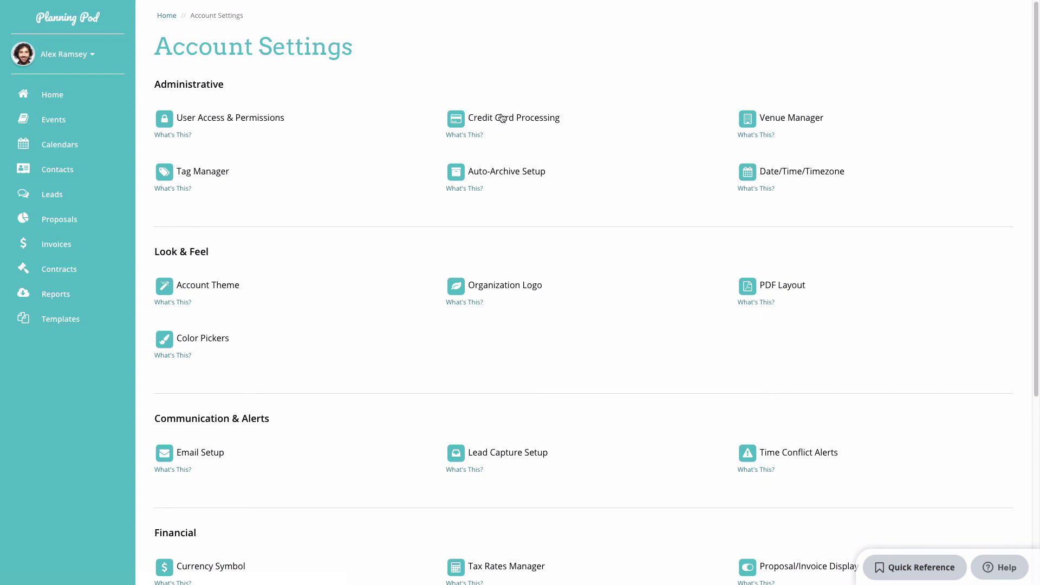
pyautogui.click(502, 118)
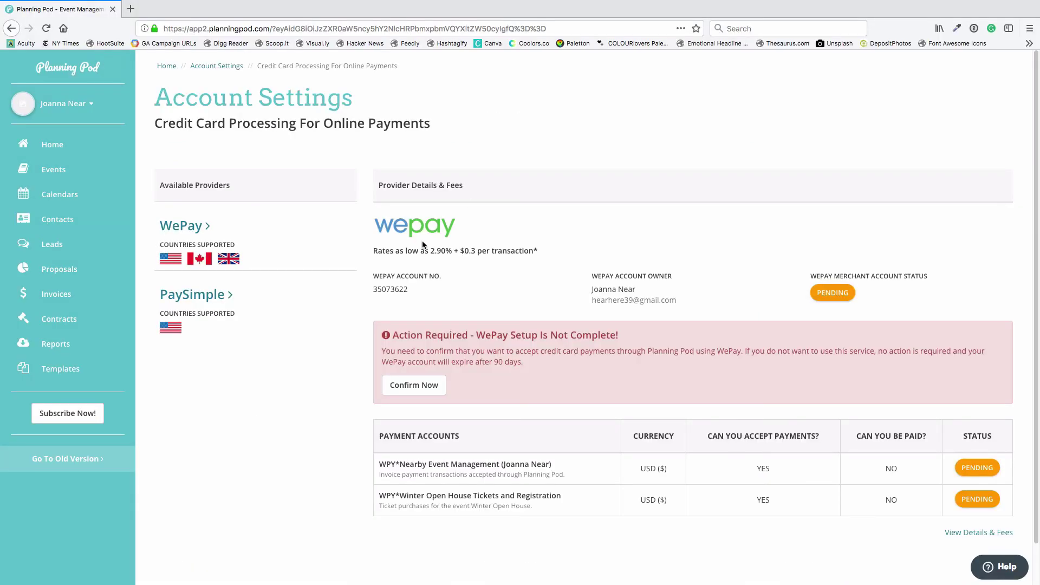
pyautogui.scroll(-1, 473, 273)
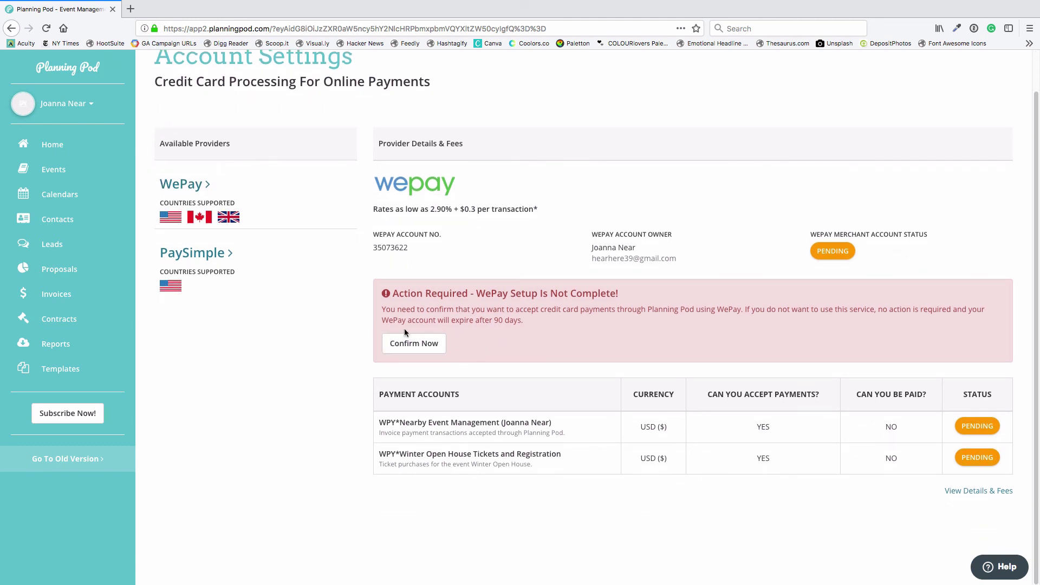
pyautogui.scroll(1, 478, 336)
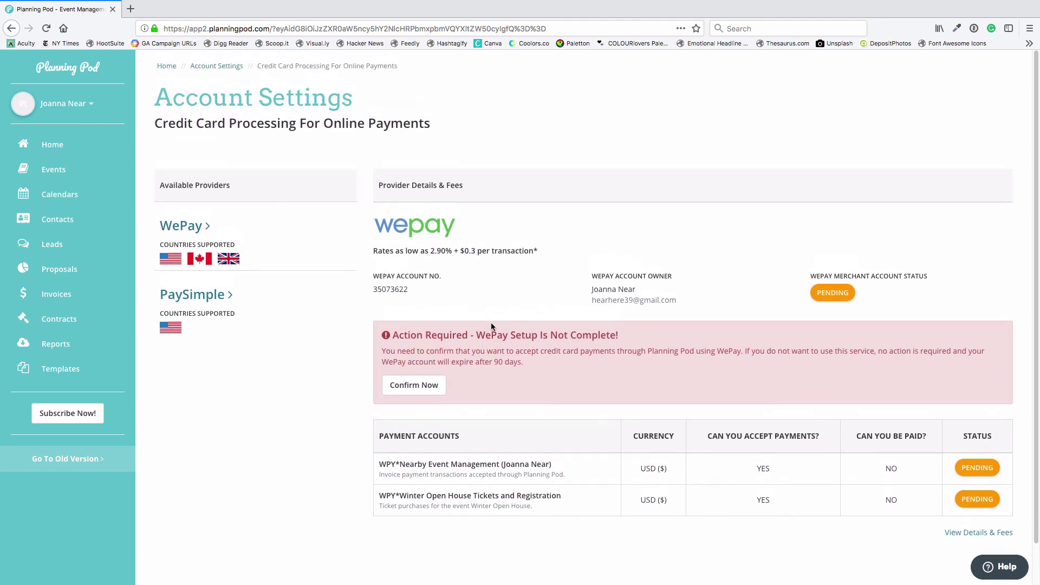